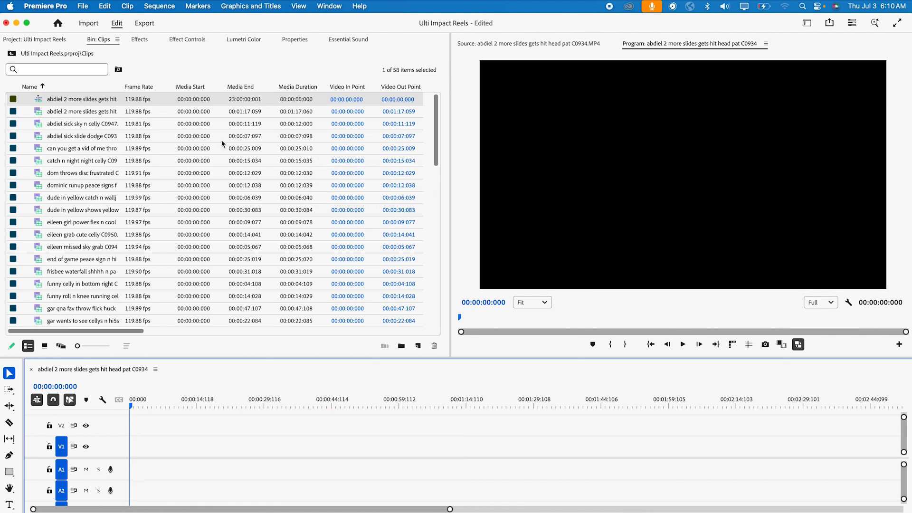
Delete the empty sequence from the Clips bin and create a new sequence from clip C0934.
{"action": "key", "text": "Delete"}
{"action": "left_click", "coordinate": [81, 98]}
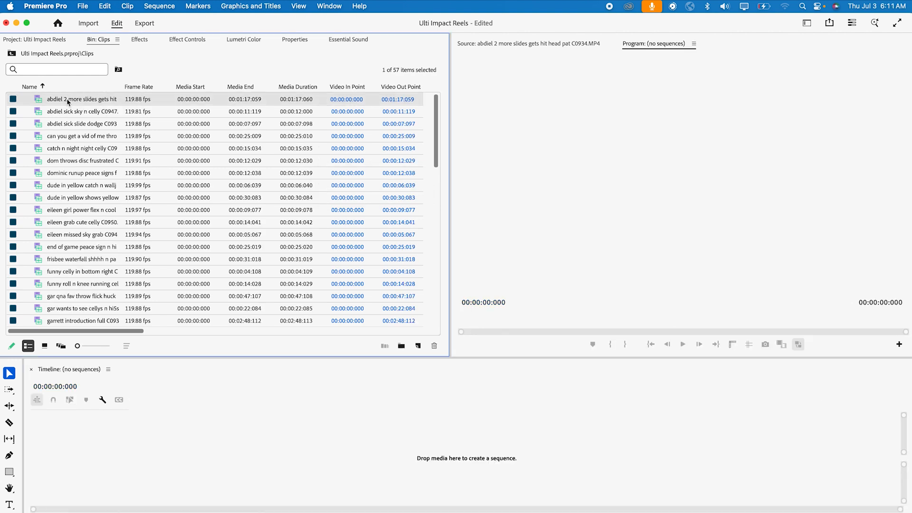
{"action": "right_click", "coordinate": [81, 99]}
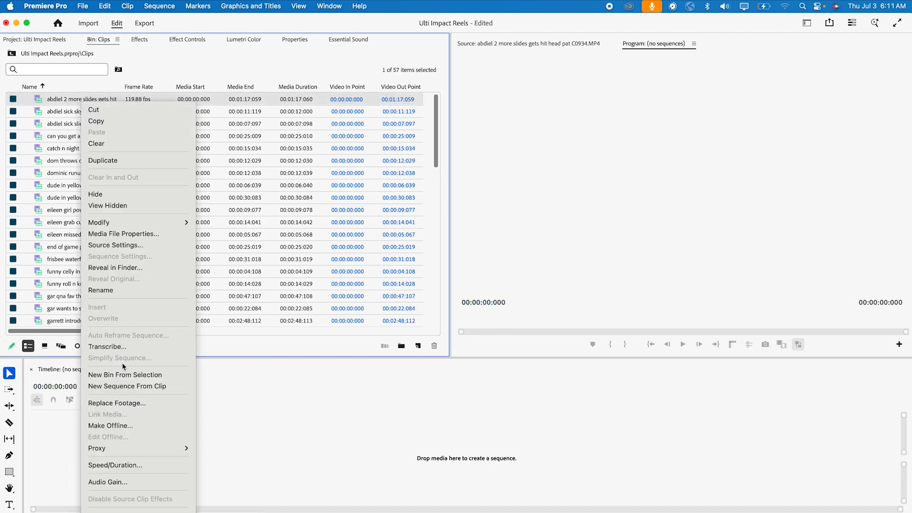
{"action": "left_click", "coordinate": [121, 391]}
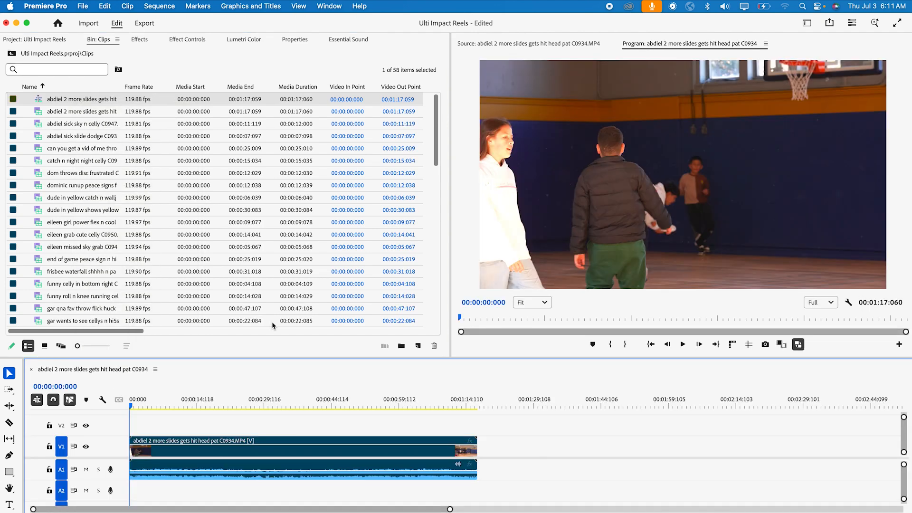
Move the new C0934 sequence from the Clips bin into the project's Sequences bin and select it there.
{"action": "left_click_drag", "start_coordinate": [76, 103], "coordinate": [68, 142]}
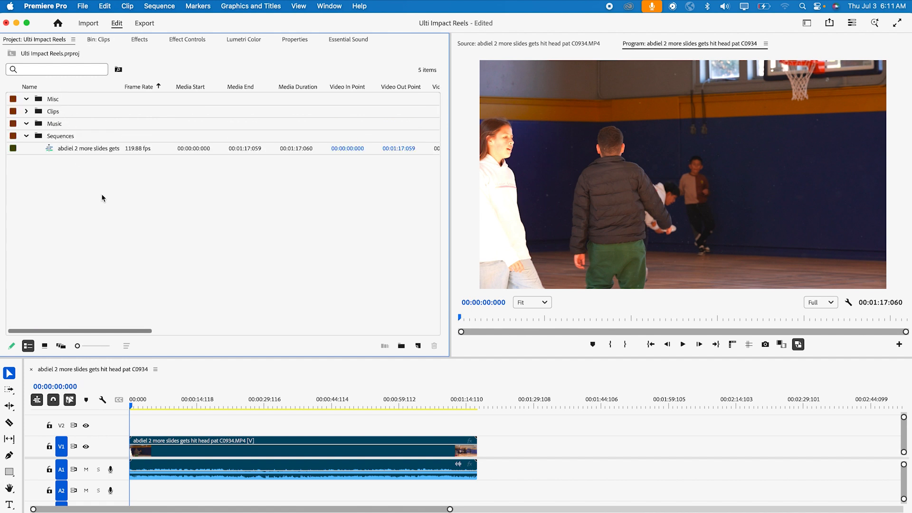
{"action": "left_click", "coordinate": [74, 150]}
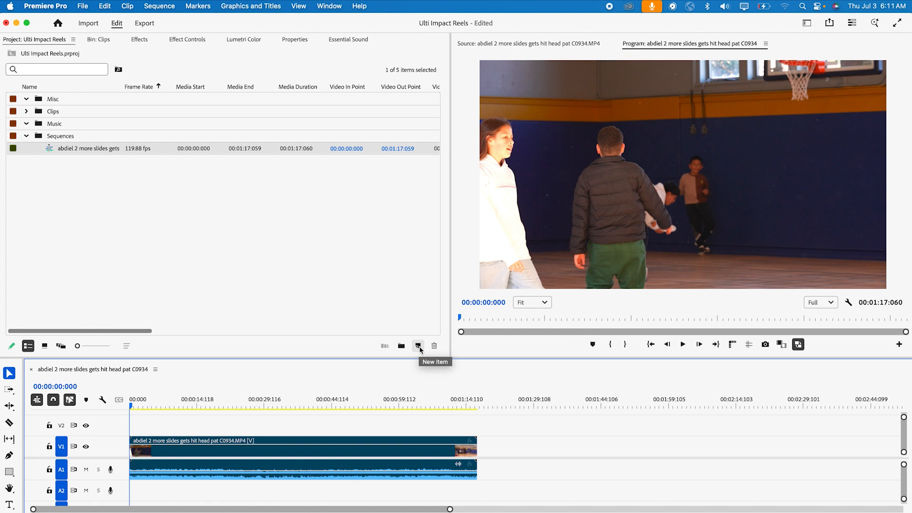
Increase the height of video track V1 in the timeline until its clip thumbnails are enlarged.
{"action": "left_click_drag", "start_coordinate": [135, 407], "coordinate": [183, 406]}
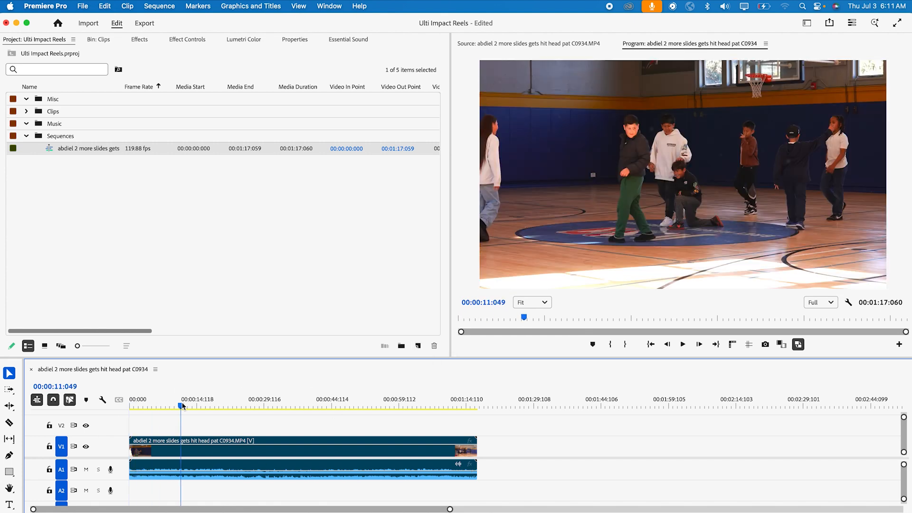
{"action": "left_click_drag", "start_coordinate": [121, 462], "coordinate": [123, 470]}
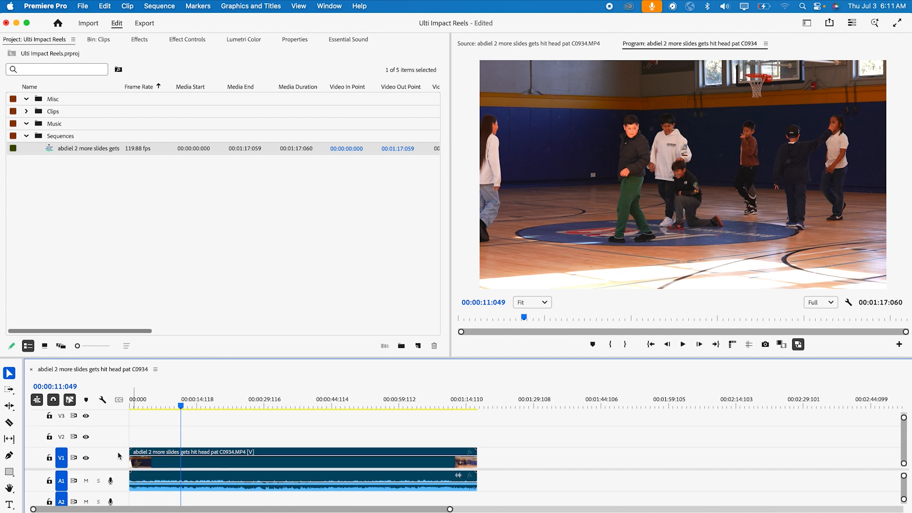
{"action": "left_click_drag", "start_coordinate": [122, 448], "coordinate": [114, 430]}
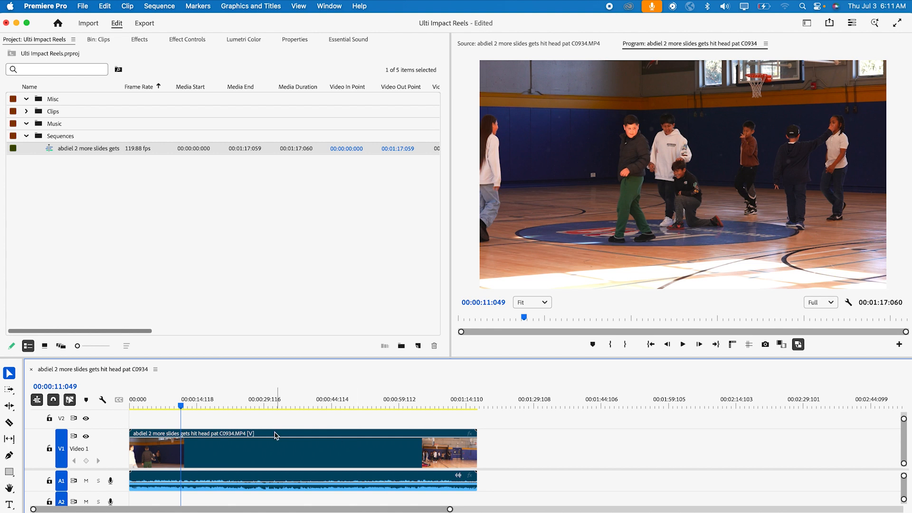
{"action": "left_click", "coordinate": [261, 451]}
{"action": "mouse_move", "coordinate": [117, 430]}
{"action": "left_mouse_down"}
{"action": "mouse_move", "coordinate": [116, 444]}
{"action": "mouse_move", "coordinate": [112, 433]}
{"action": "left_mouse_up"}
{"action": "right_click", "coordinate": [184, 461]}
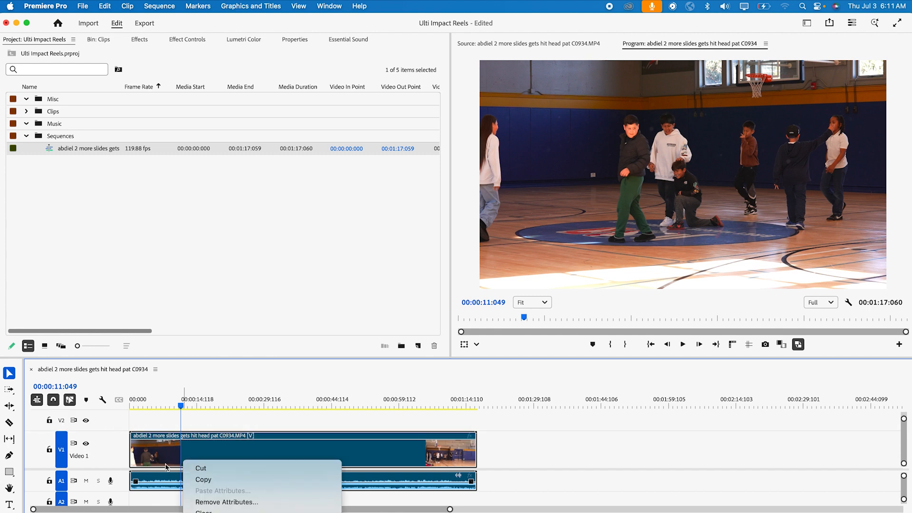
{"action": "left_click", "coordinate": [152, 455]}
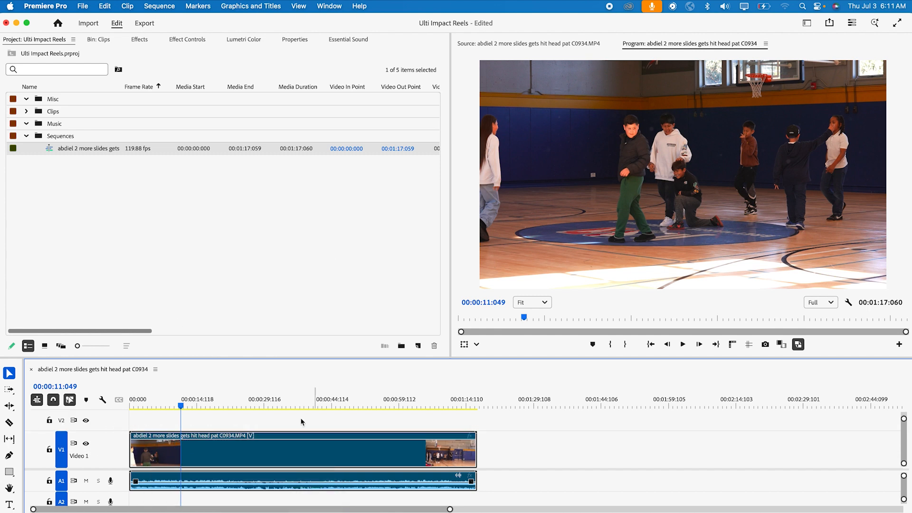
{"action": "left_click", "coordinate": [212, 422]}
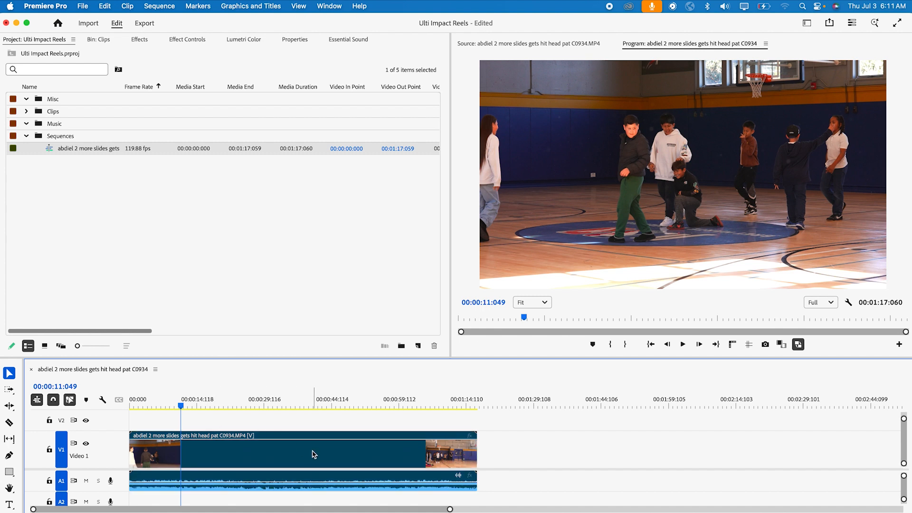
Scrub the sequence to about 00:00:15 to preview the footage, and bring up the Clips bin to examine the clips' frame rates.
{"action": "left_click_drag", "start_coordinate": [163, 401], "coordinate": [197, 405]}
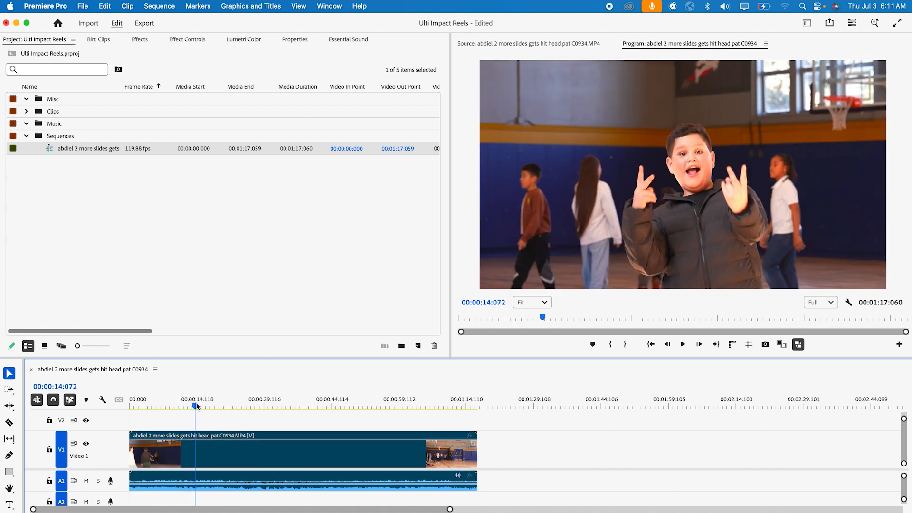
{"action": "mouse_move", "coordinate": [196, 405]}
{"action": "left_mouse_down"}
{"action": "mouse_move", "coordinate": [217, 403]}
{"action": "mouse_move", "coordinate": [201, 402]}
{"action": "left_mouse_up"}
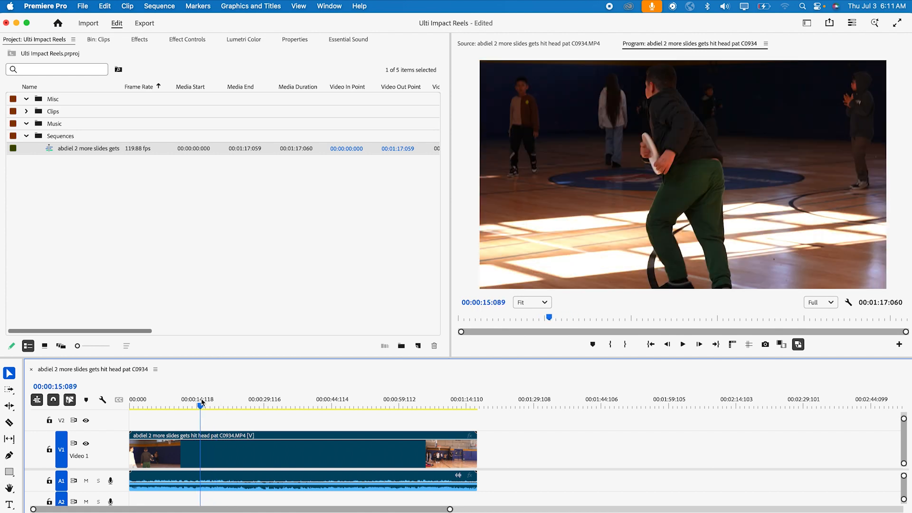
{"action": "left_click", "coordinate": [217, 441]}
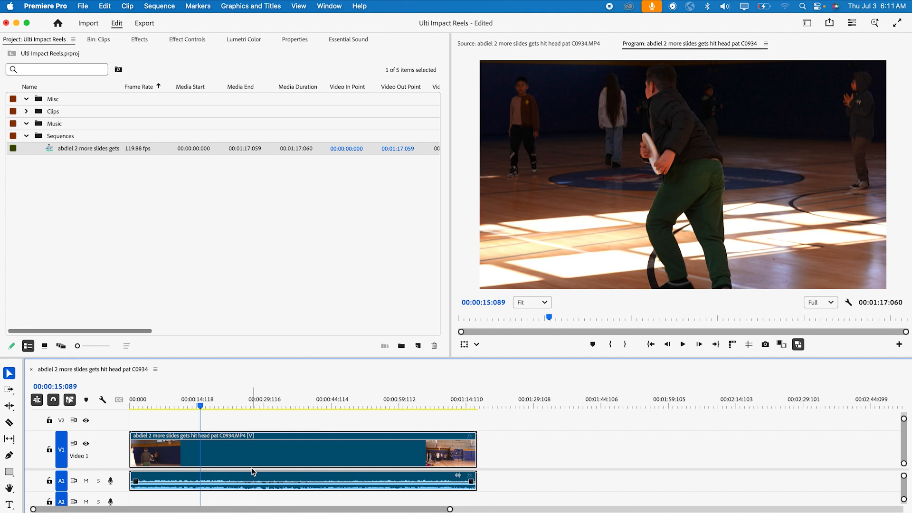
{"action": "left_click", "coordinate": [99, 42]}
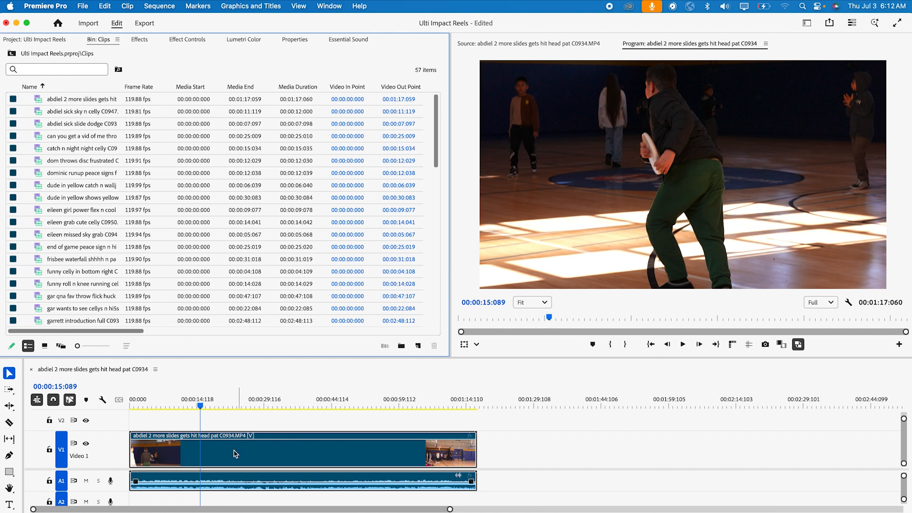
Set the open sequence's timebase to 23.976 frames/second in Sequence Settings.
{"action": "left_click", "coordinate": [281, 452]}
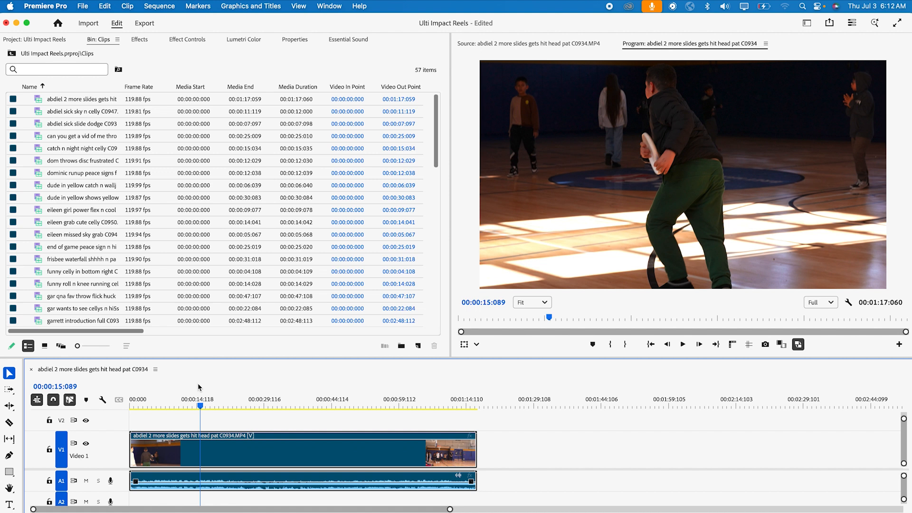
{"action": "left_click", "coordinate": [164, 6]}
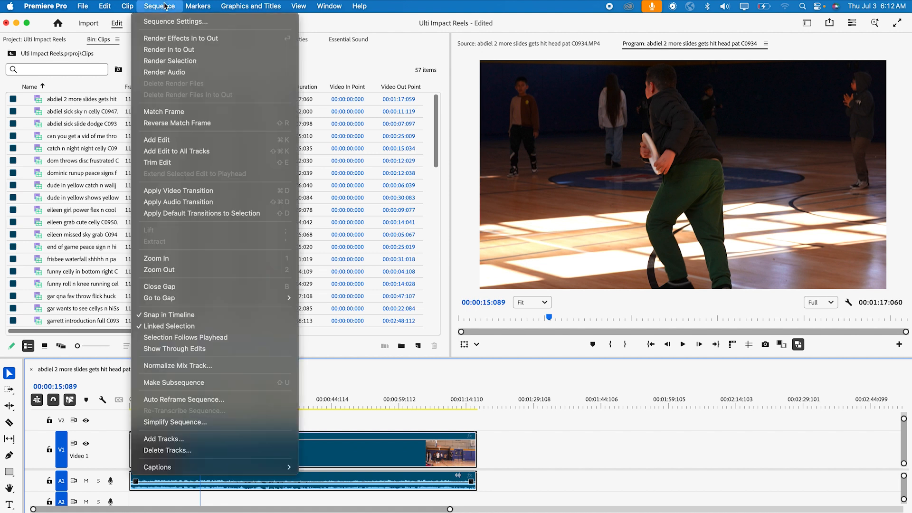
{"action": "left_click", "coordinate": [182, 25]}
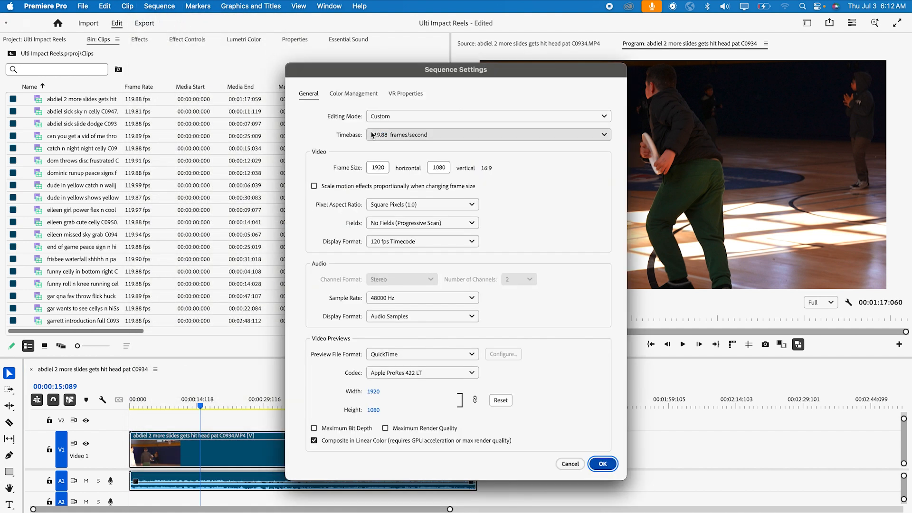
{"action": "left_click", "coordinate": [349, 135]}
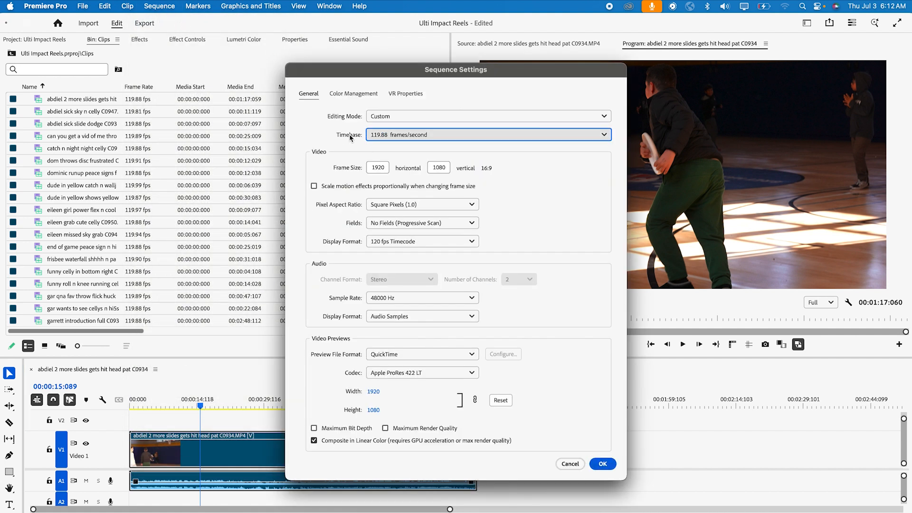
{"action": "left_click", "coordinate": [400, 134]}
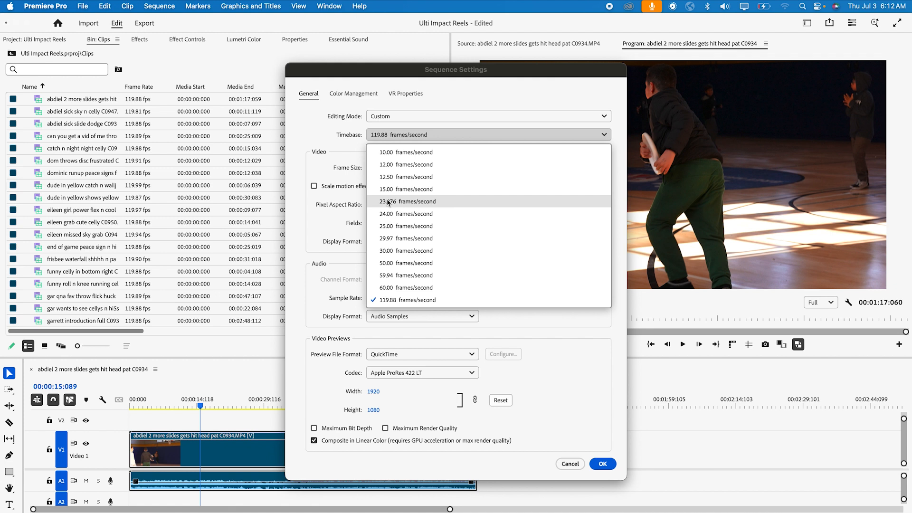
{"action": "left_click", "coordinate": [416, 204]}
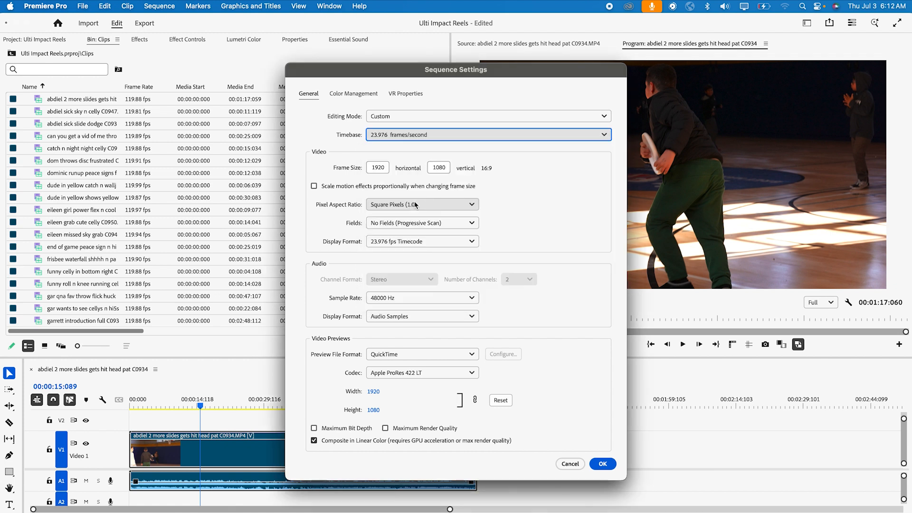
{"action": "left_click", "coordinate": [603, 463]}
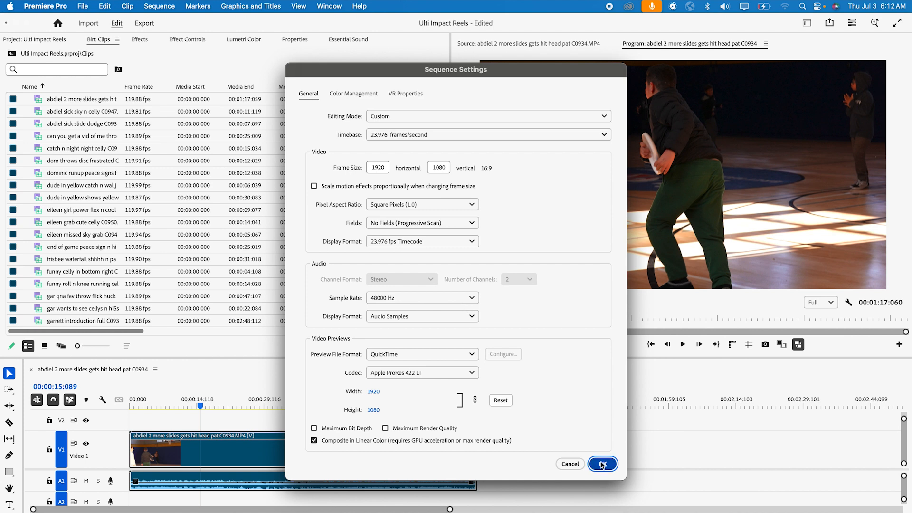
Play a short section near the start of the sequence to check playback.
{"action": "left_click", "coordinate": [148, 405]}
{"action": "key", "text": "space"}
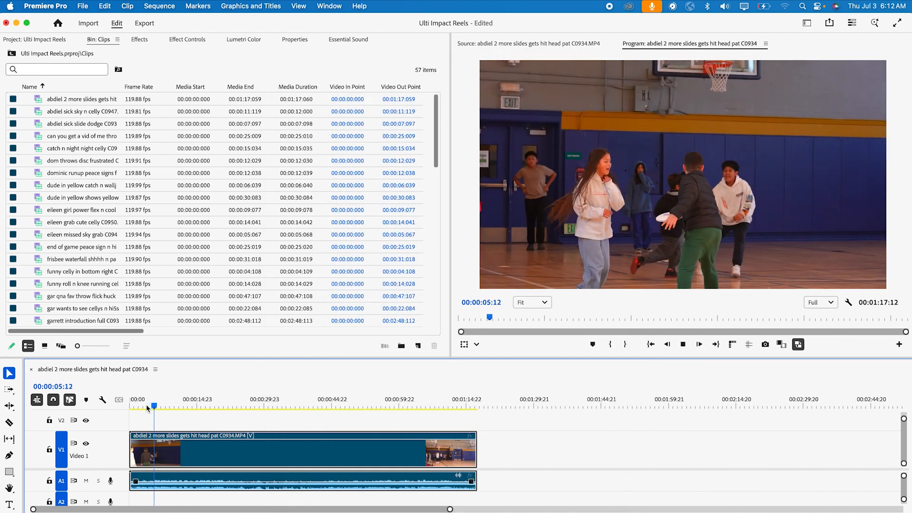
{"action": "key", "text": "space"}
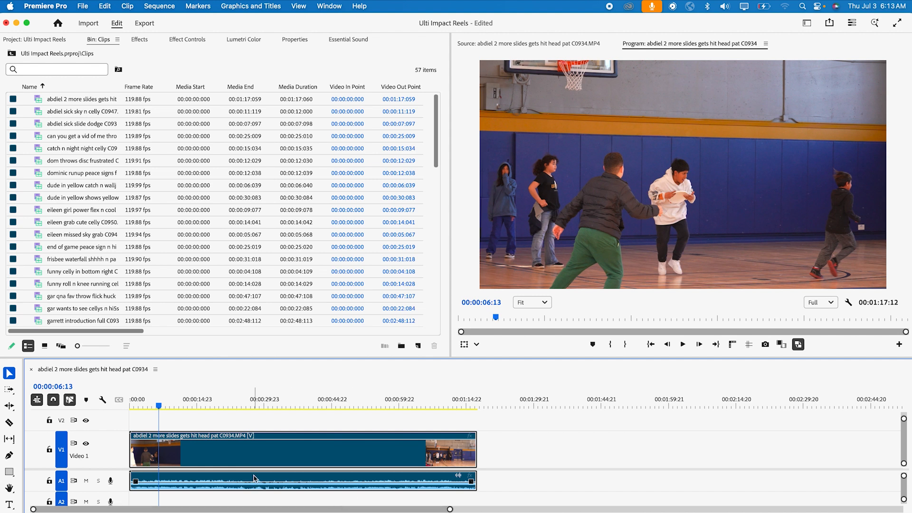
{"action": "right_click", "coordinate": [234, 457]}
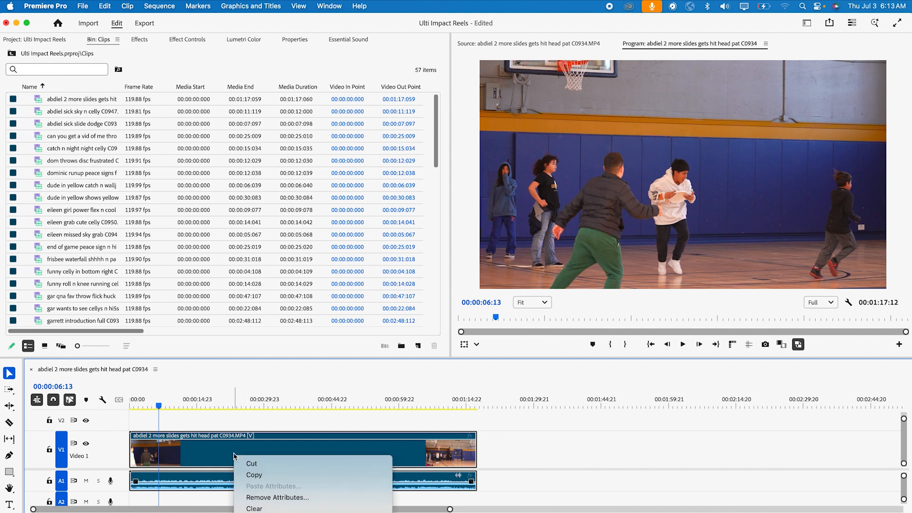
{"action": "left_click", "coordinate": [232, 426]}
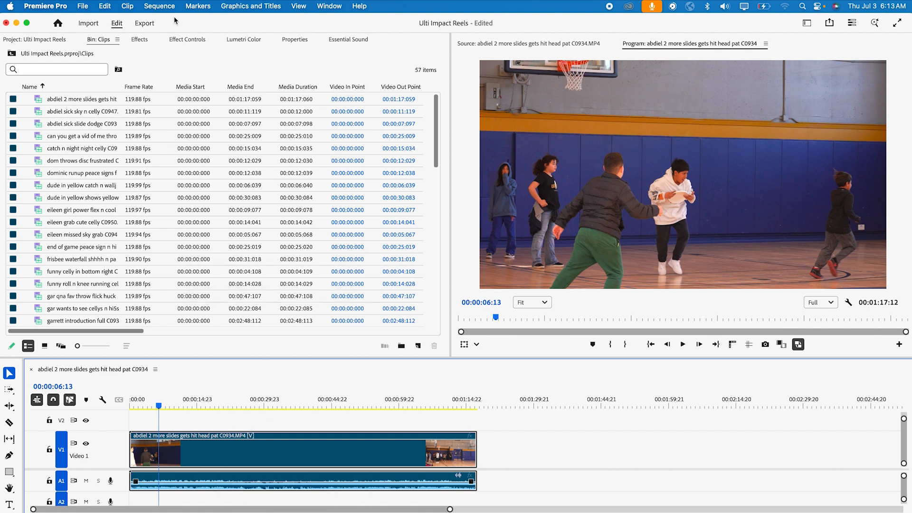
{"action": "right_click", "coordinate": [209, 456]}
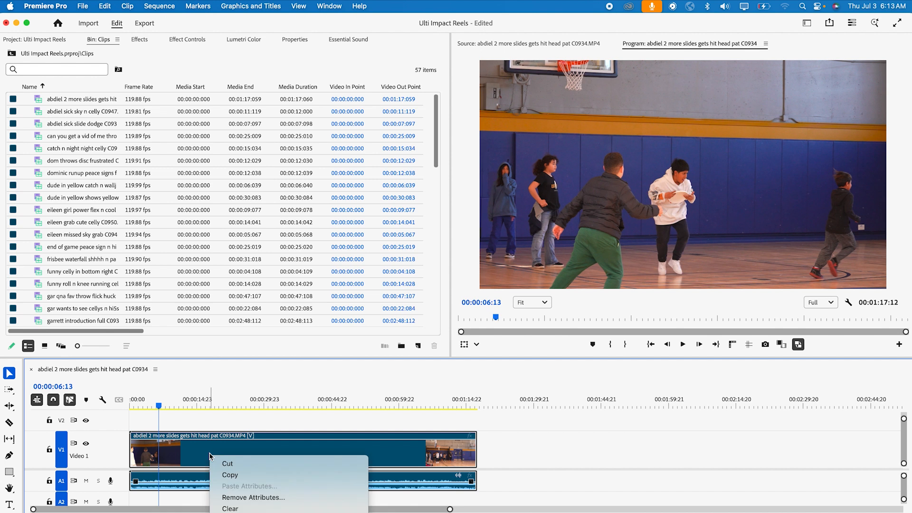
{"action": "scroll", "coordinate": [253, 478], "scroll_direction": "down", "scroll_amount": 5}
{"action": "left_click", "coordinate": [521, 396]}
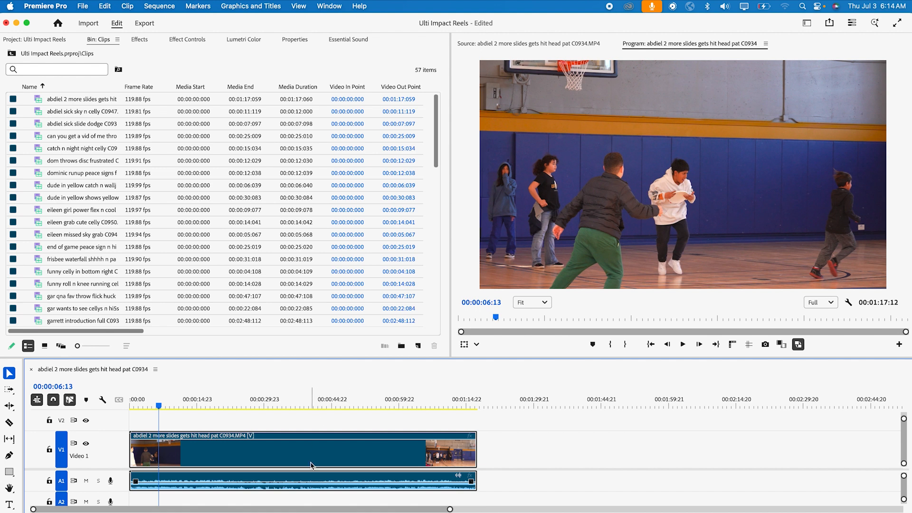
{"action": "left_click", "coordinate": [548, 450]}
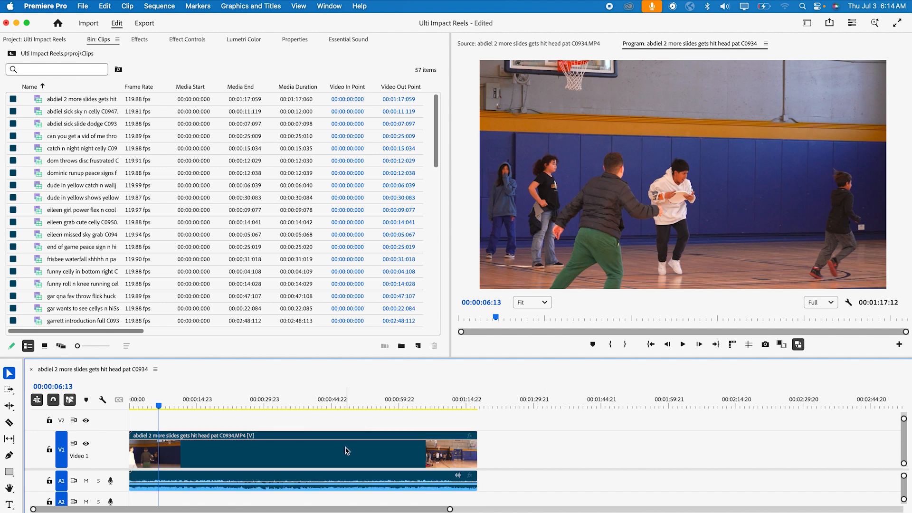
Show the Time Remapping Speed keyframes on the clip on track V1.
{"action": "left_click", "coordinate": [319, 460]}
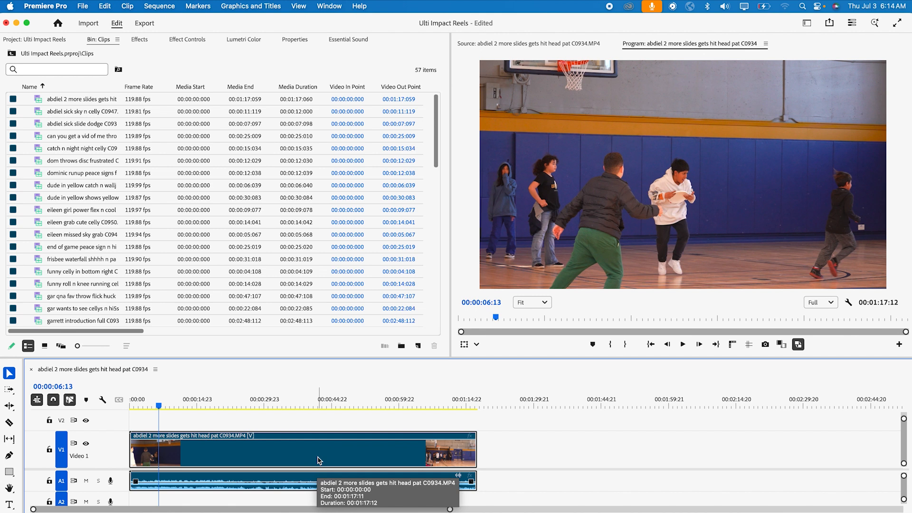
{"action": "right_click", "coordinate": [319, 460]}
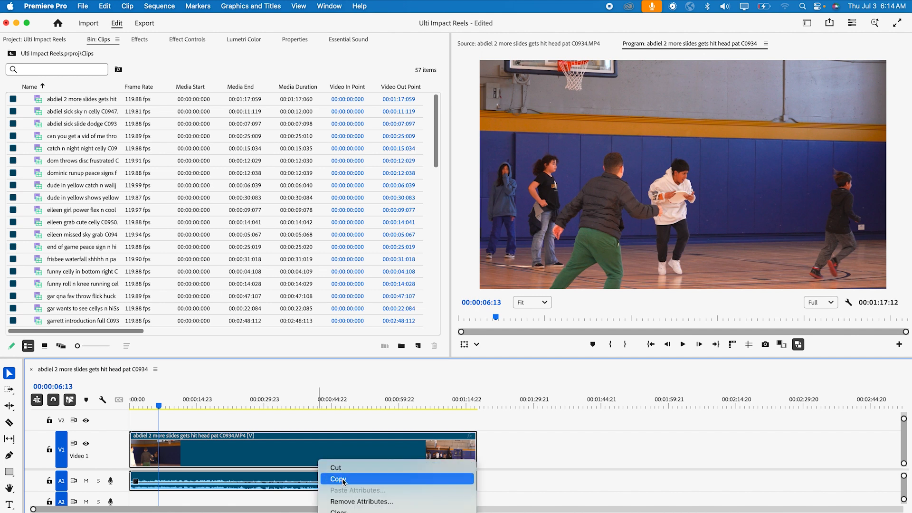
{"action": "scroll", "coordinate": [343, 481], "scroll_direction": "down", "scroll_amount": 5}
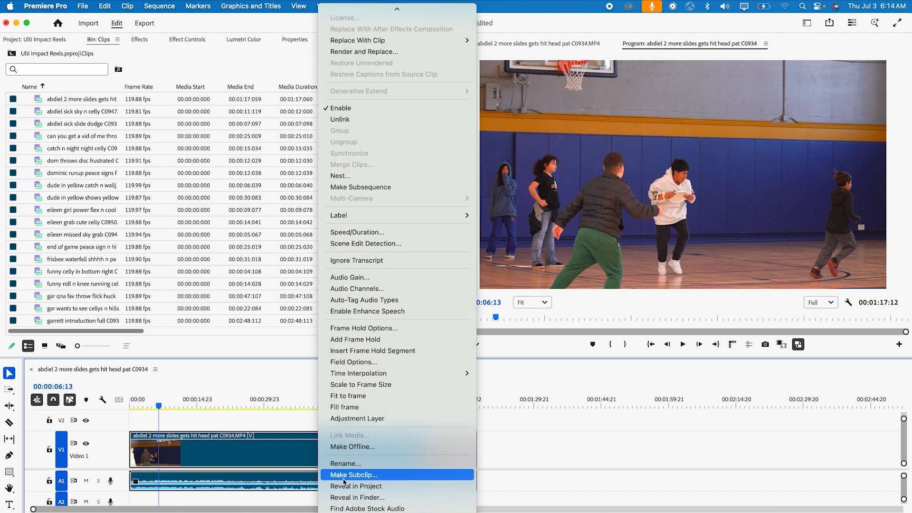
{"action": "mouse_move", "coordinate": [343, 512]}
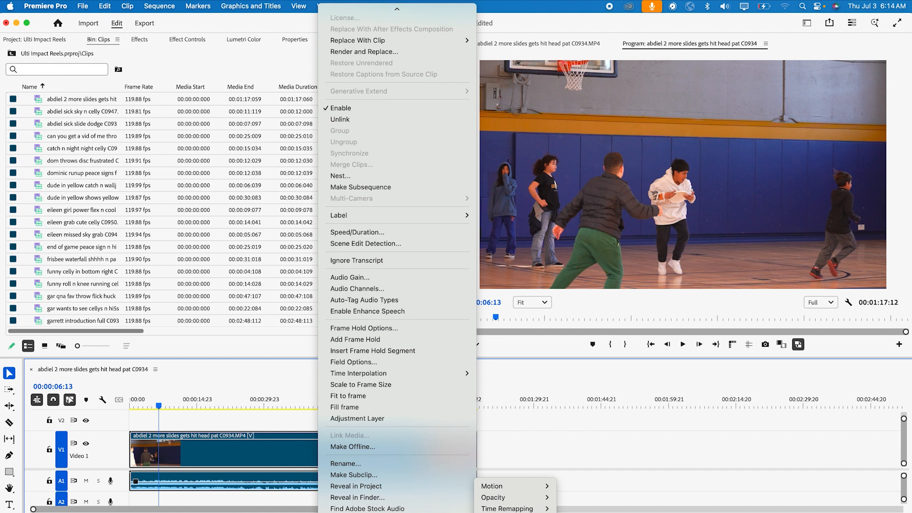
{"action": "mouse_move", "coordinate": [519, 509]}
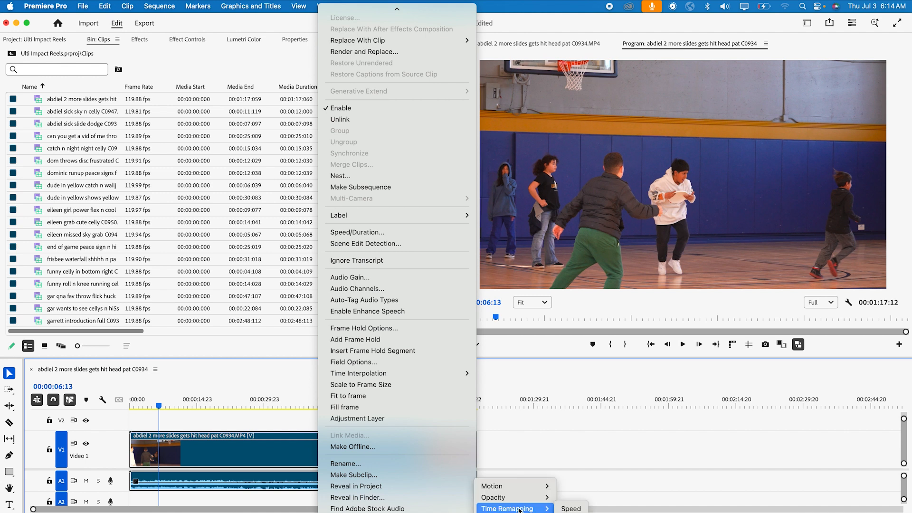
{"action": "left_click", "coordinate": [571, 508]}
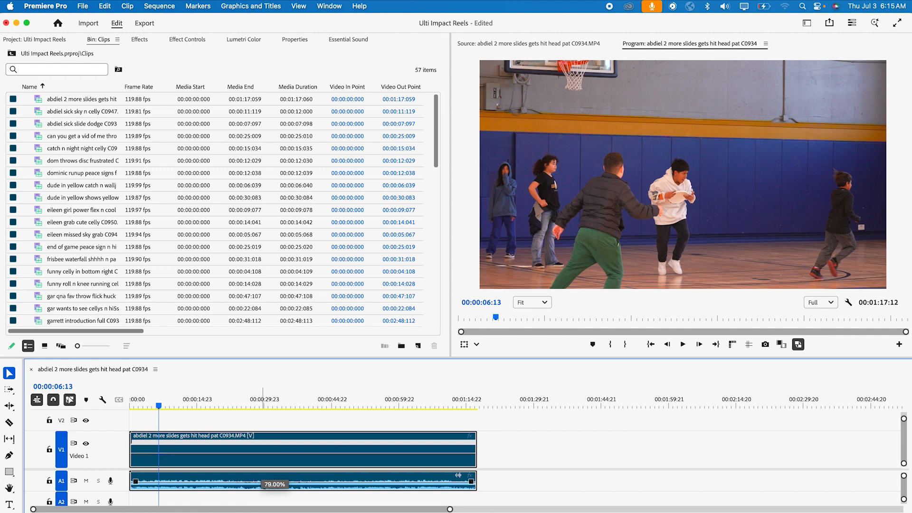
Lower the speed of the clip on V1 to 79%, and undo both this change and the sequence timebase change.
{"action": "left_click_drag", "start_coordinate": [261, 461], "coordinate": [261, 464]}
{"action": "key", "text": "super+z"}
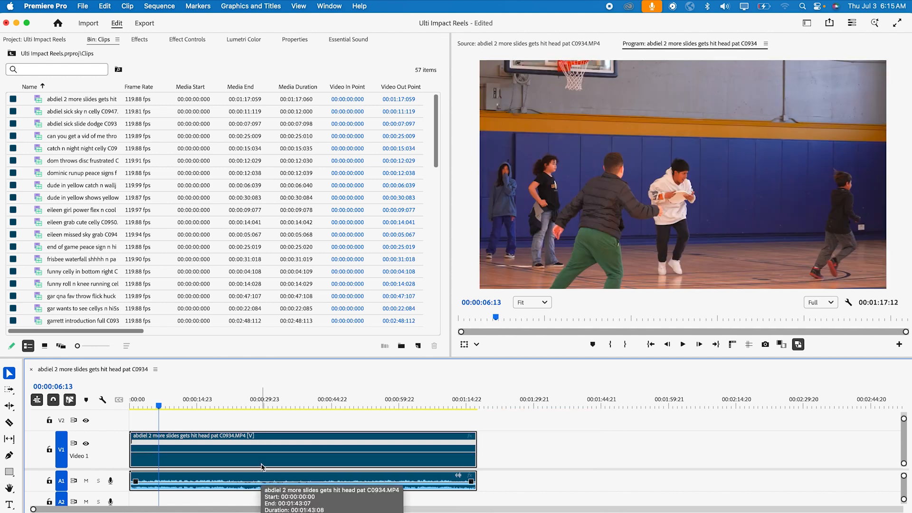
{"action": "key", "text": "super+z"}
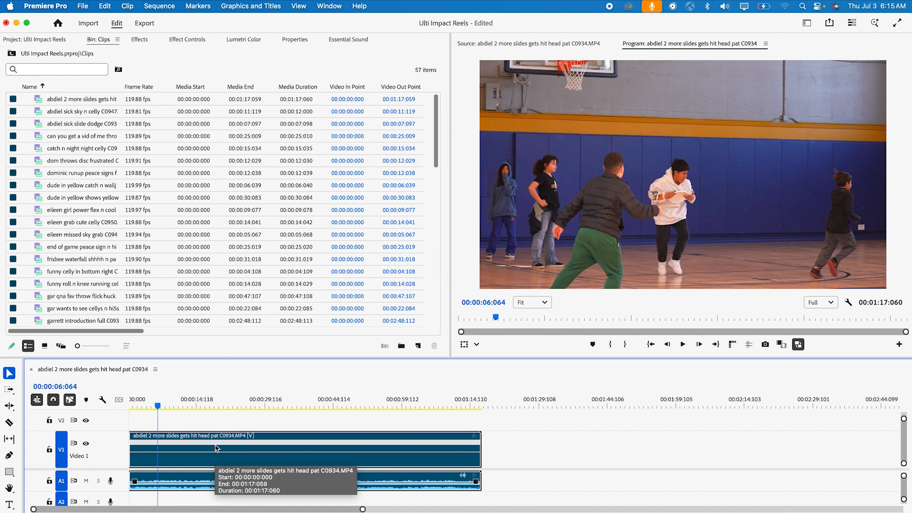
Preview the slowed clip near 00:00:04 and undo its speed change.
{"action": "mouse_move", "coordinate": [158, 406]}
{"action": "left_mouse_down"}
{"action": "mouse_move", "coordinate": [166, 406]}
{"action": "mouse_move", "coordinate": [150, 407]}
{"action": "left_mouse_up"}
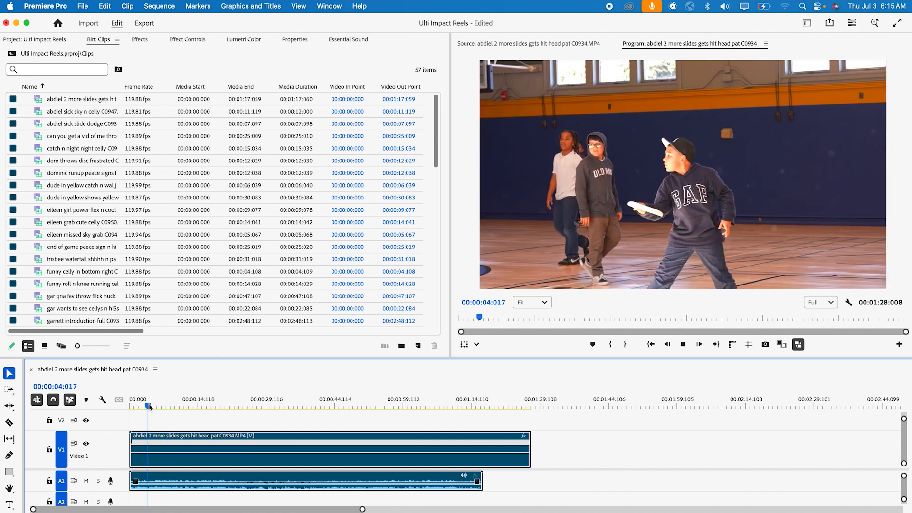
{"action": "key", "text": "super+z"}
{"action": "key", "text": "space"}
Scrub to the frisbee throw at 00:00:07:023 to find where the slow motion should start.
{"action": "left_click_drag", "start_coordinate": [159, 406], "coordinate": [163, 407]}
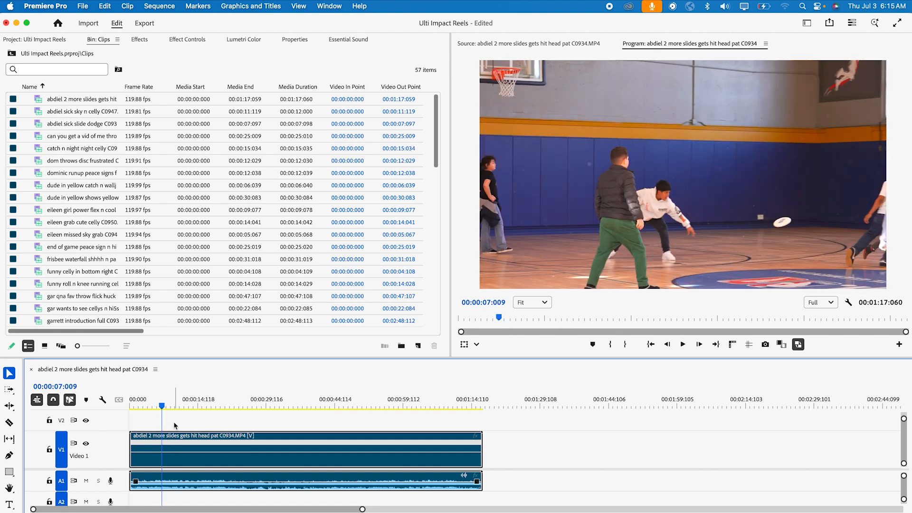
{"action": "scroll", "coordinate": [175, 423], "scroll_direction": "up", "scroll_amount": 3}
{"action": "left_click_drag", "start_coordinate": [176, 408], "coordinate": [176, 409]}
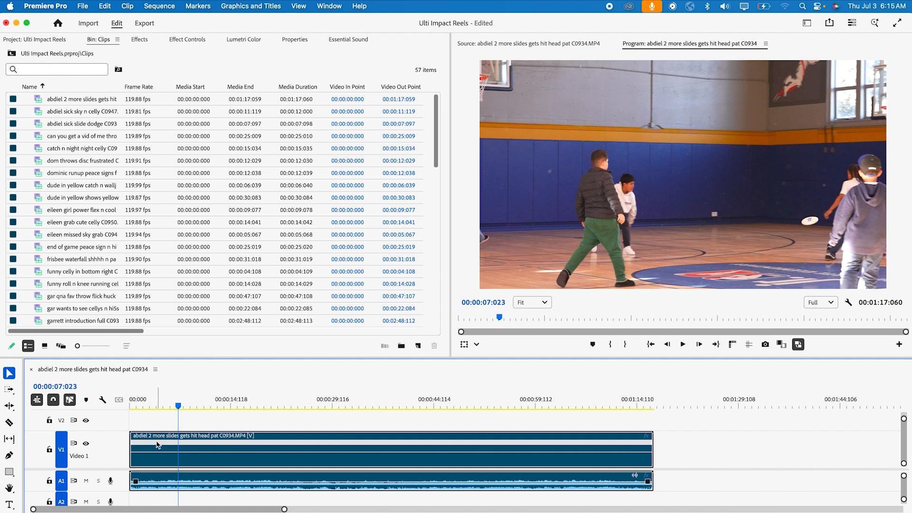
{"action": "right_click", "coordinate": [179, 442]}
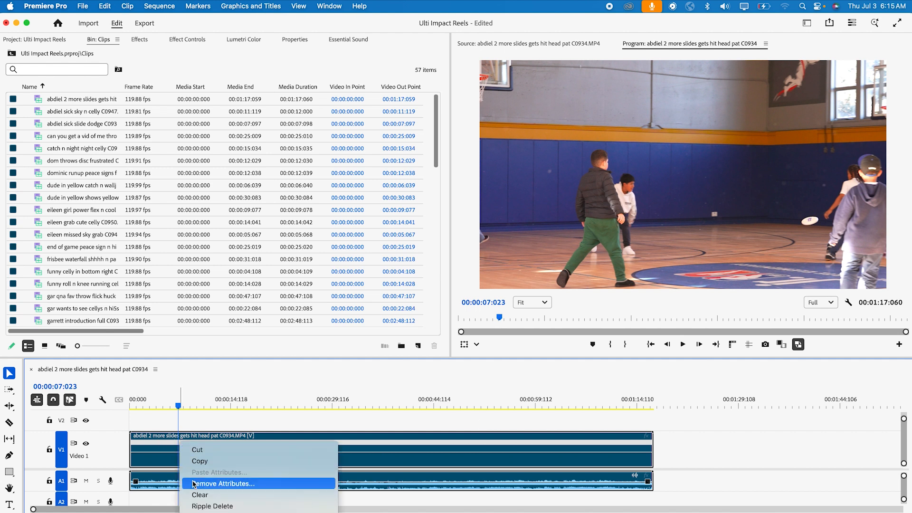
{"action": "left_click", "coordinate": [580, 113]}
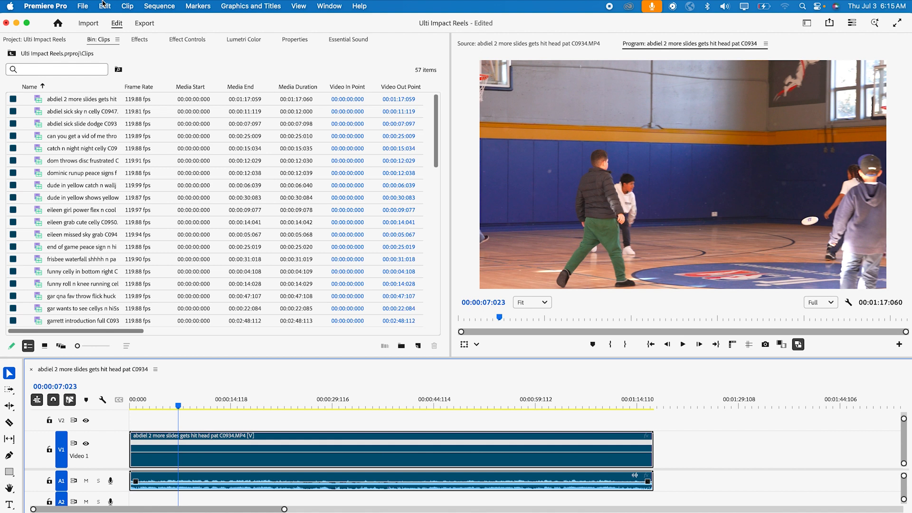
Search the keyboard shortcuts for "add keyfr" and check the Add or Remove Video Keyframe assignment, leaving the shortcuts unedited.
{"action": "left_click", "coordinate": [69, 5]}
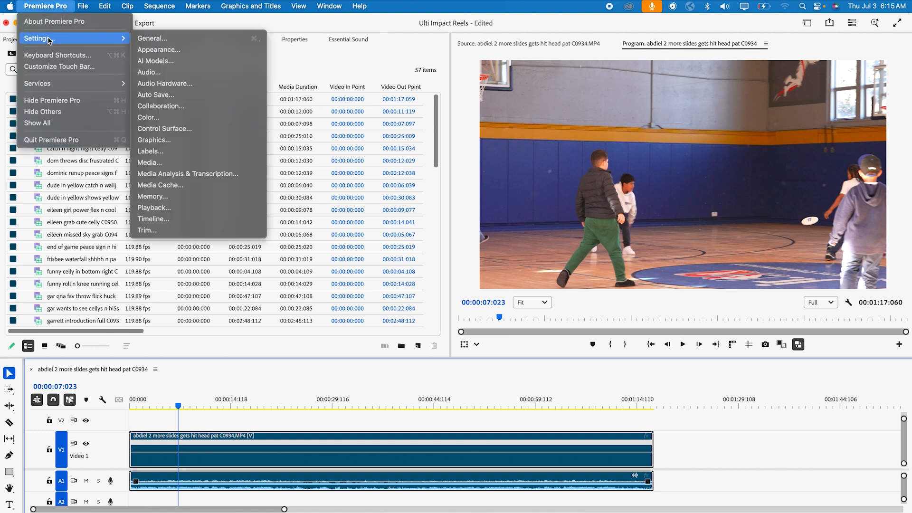
{"action": "left_click", "coordinate": [55, 55]}
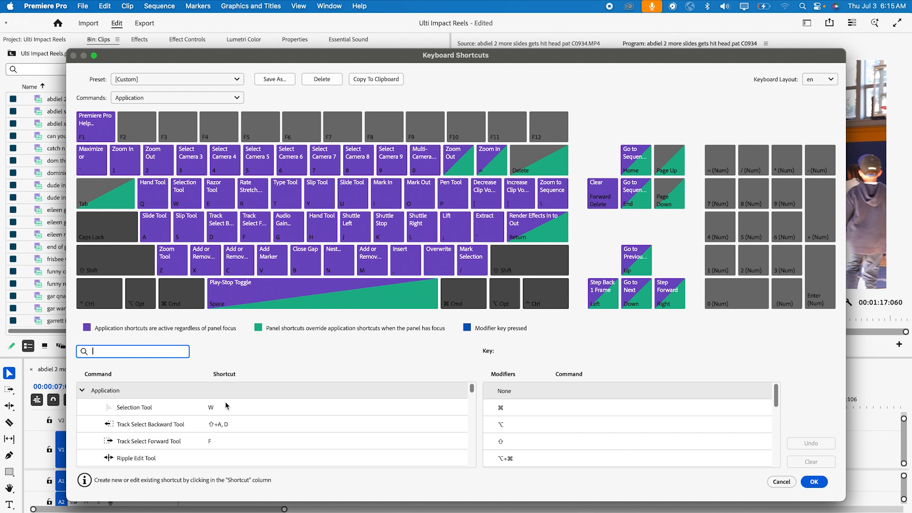
{"action": "type", "text": "add keyfr"}
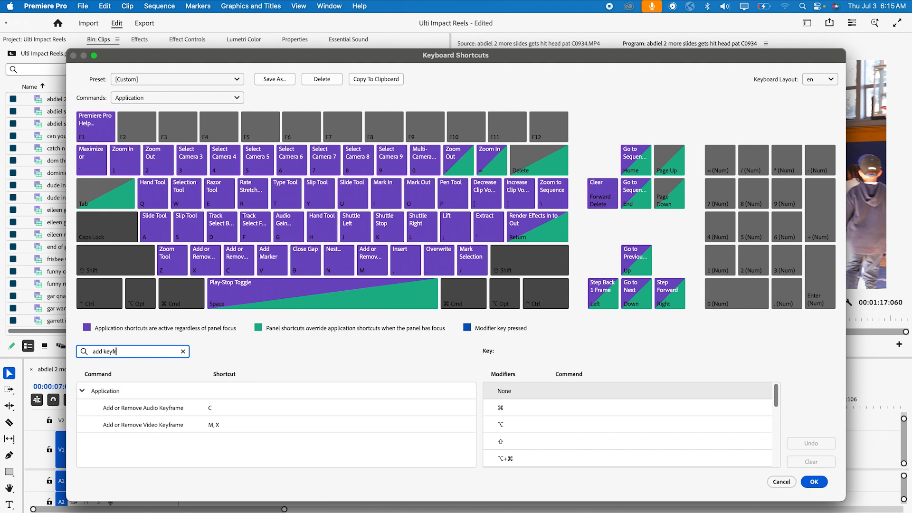
{"action": "left_click", "coordinate": [153, 407]}
{"action": "left_click", "coordinate": [159, 426]}
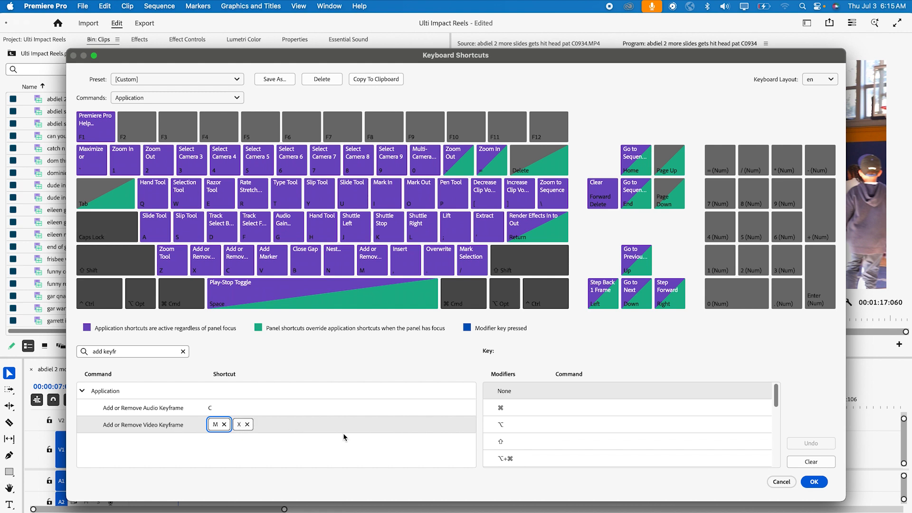
{"action": "left_click", "coordinate": [781, 481]}
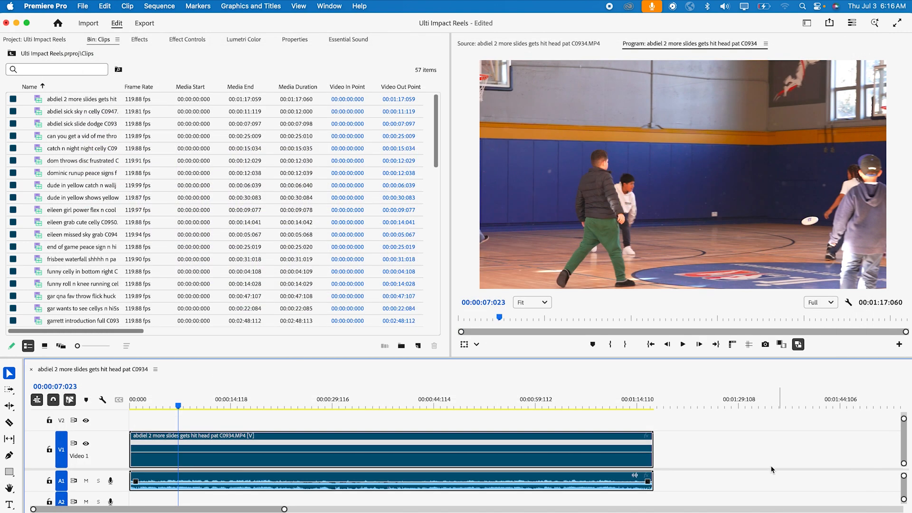
Add speed keyframes on the V1 clip at 00:00:07:041 and 00:00:07:080, and lower the speed between them.
{"action": "scroll", "coordinate": [166, 448], "scroll_direction": "up", "scroll_amount": 5}
{"action": "scroll", "coordinate": [167, 447], "scroll_direction": "left", "scroll_amount": 1}
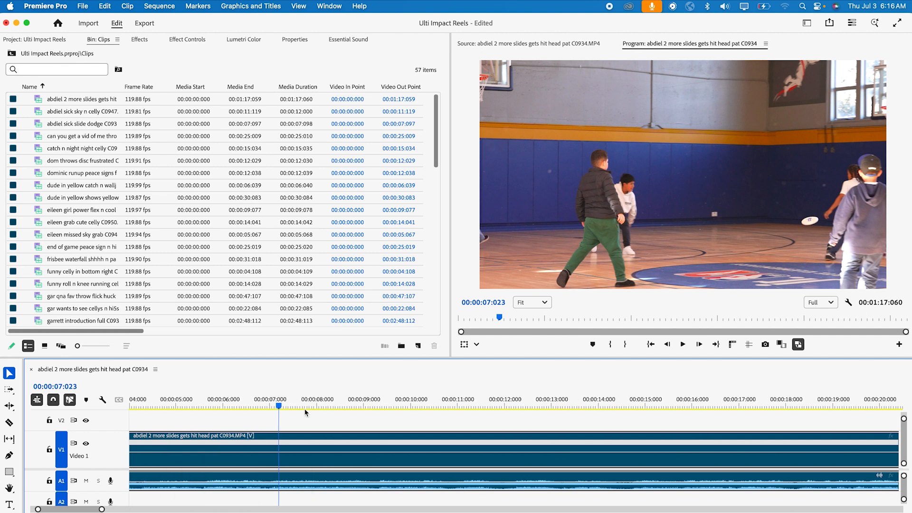
{"action": "left_click_drag", "start_coordinate": [281, 403], "coordinate": [287, 404]}
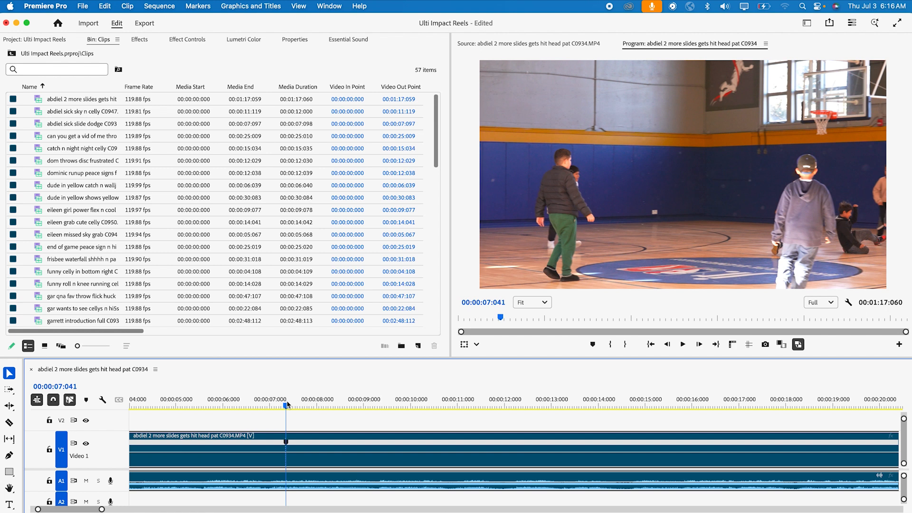
{"action": "left_click_drag", "start_coordinate": [288, 406], "coordinate": [303, 409]}
{"action": "key", "text": "m"}
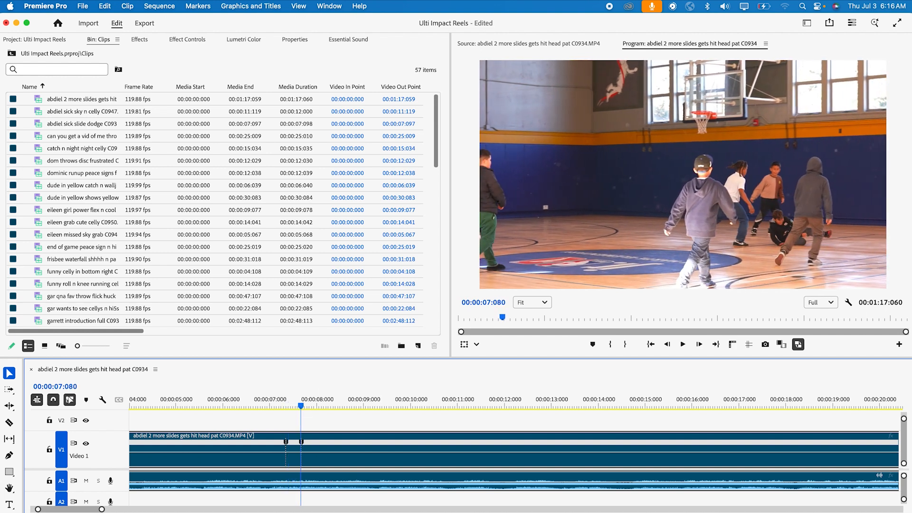
{"action": "scroll", "coordinate": [291, 449], "scroll_direction": "up", "scroll_amount": 2}
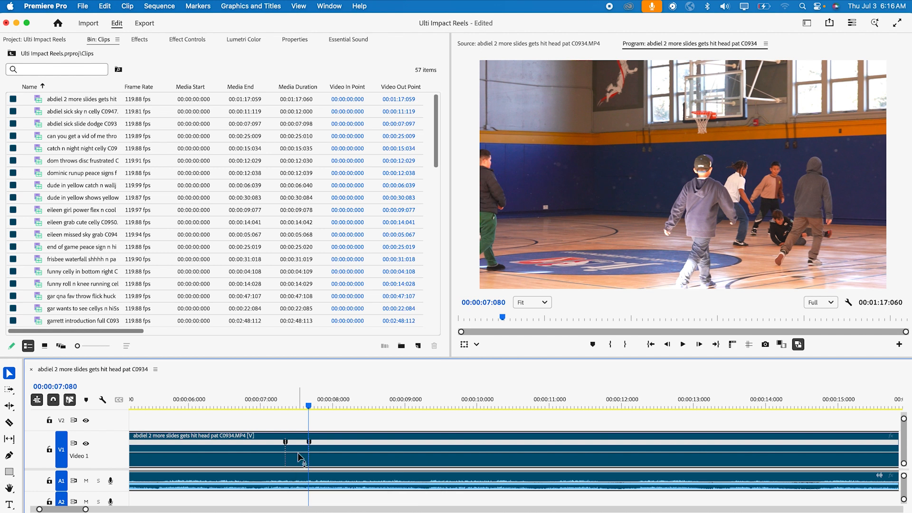
{"action": "left_click_drag", "start_coordinate": [298, 453], "coordinate": [298, 456]}
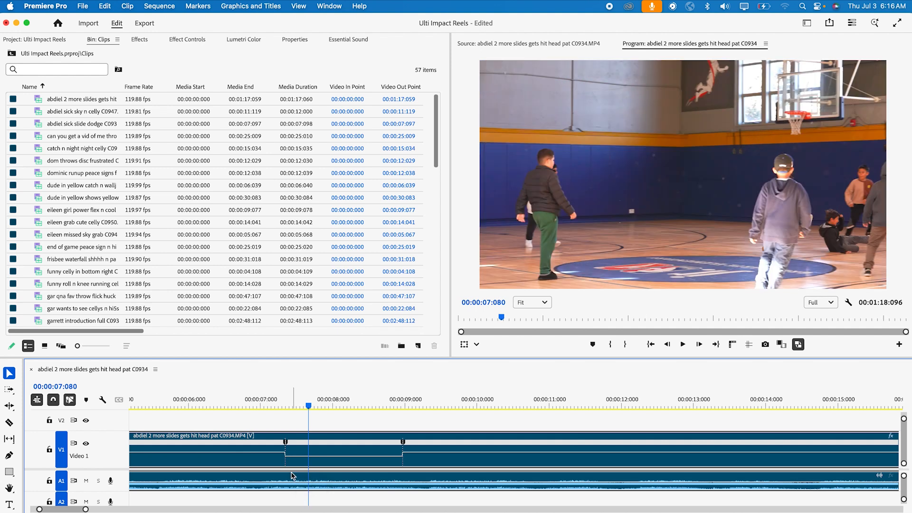
Play the slowed section repeatedly from about 00:00:06 to check the abrupt speed change.
{"action": "left_click", "coordinate": [182, 406]}
{"action": "key", "text": "space"}
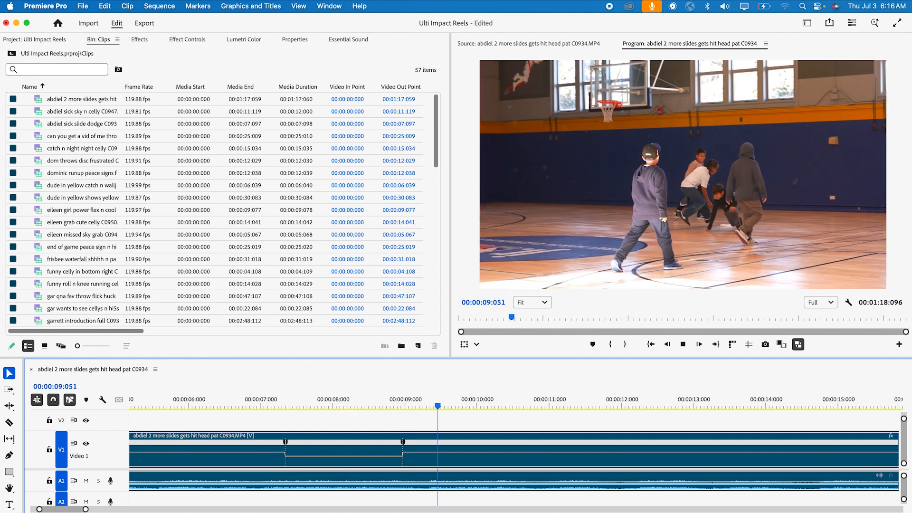
{"action": "key", "text": "space"}
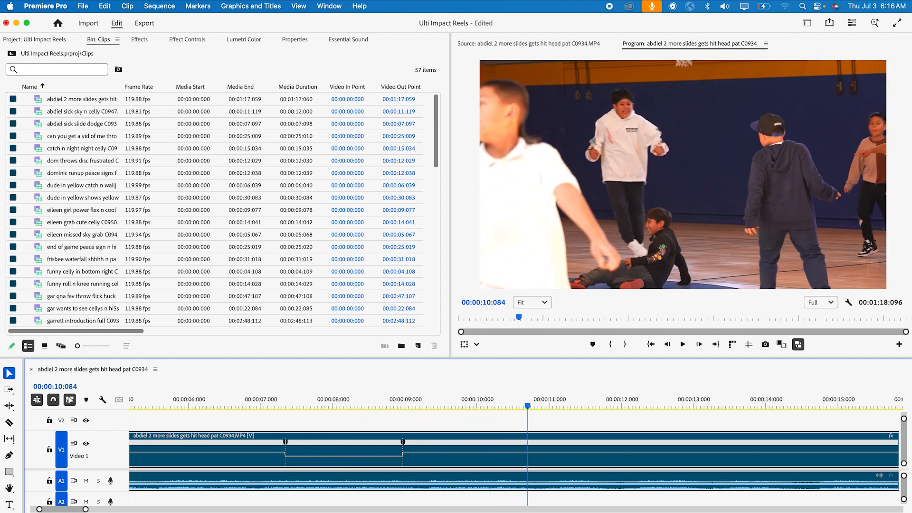
{"action": "left_click_drag", "start_coordinate": [259, 404], "coordinate": [229, 403]}
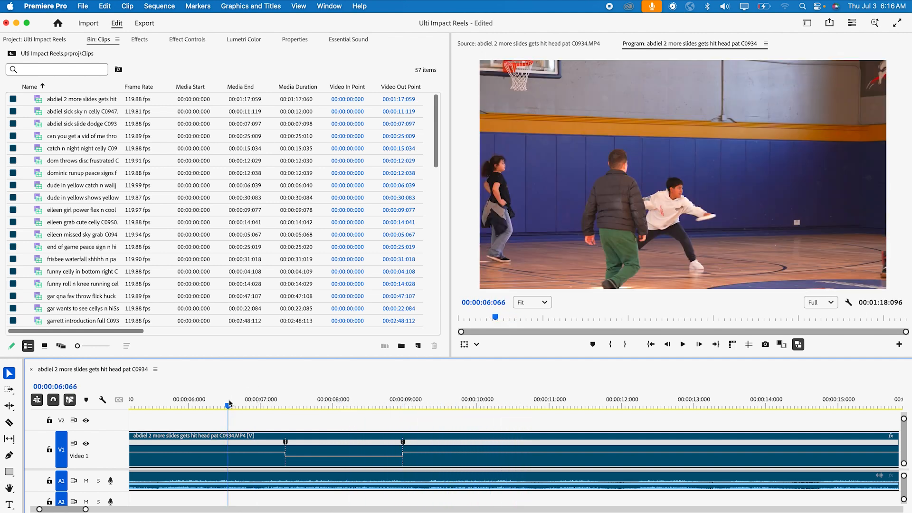
{"action": "key", "text": "space"}
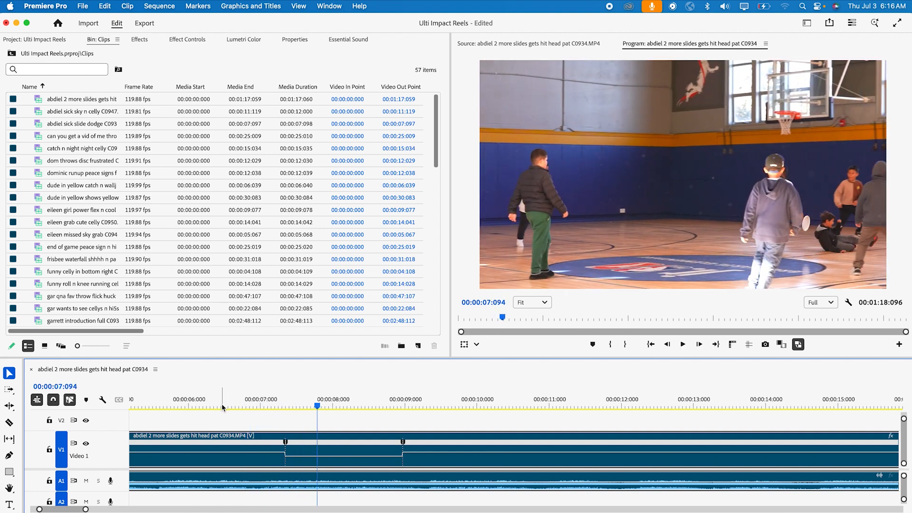
{"action": "key", "text": "shift+k"}
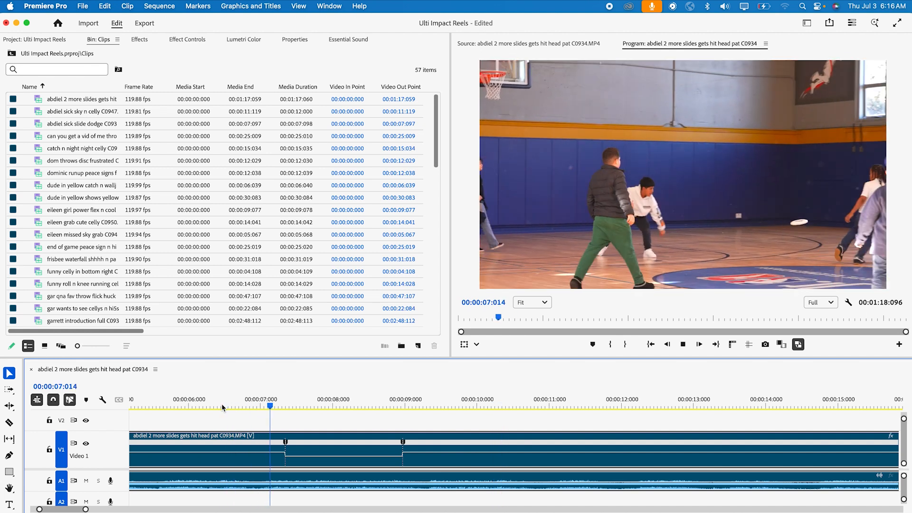
{"action": "key", "text": "space"}
Split both speed keyframes into gradual ramps into and out of the slow section, and play the result.
{"action": "scroll", "coordinate": [277, 441], "scroll_direction": "up", "scroll_amount": 3}
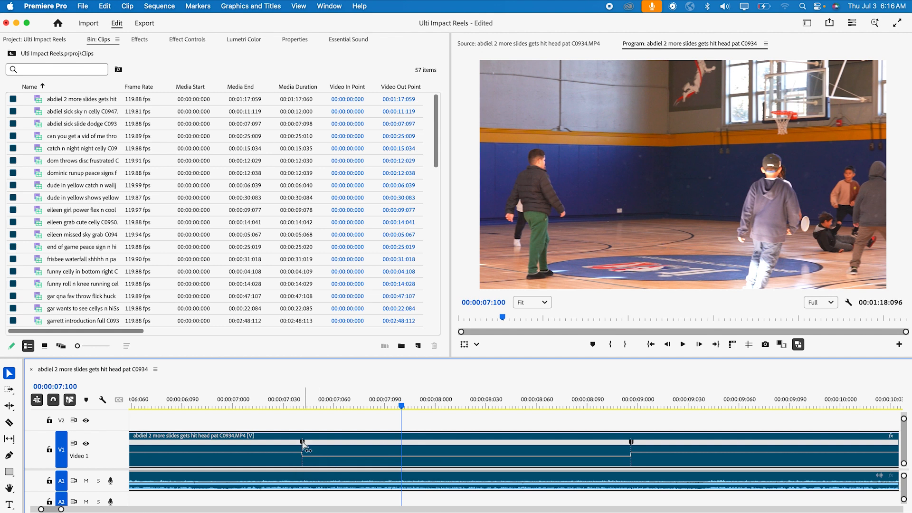
{"action": "left_click_drag", "start_coordinate": [303, 443], "coordinate": [276, 448]}
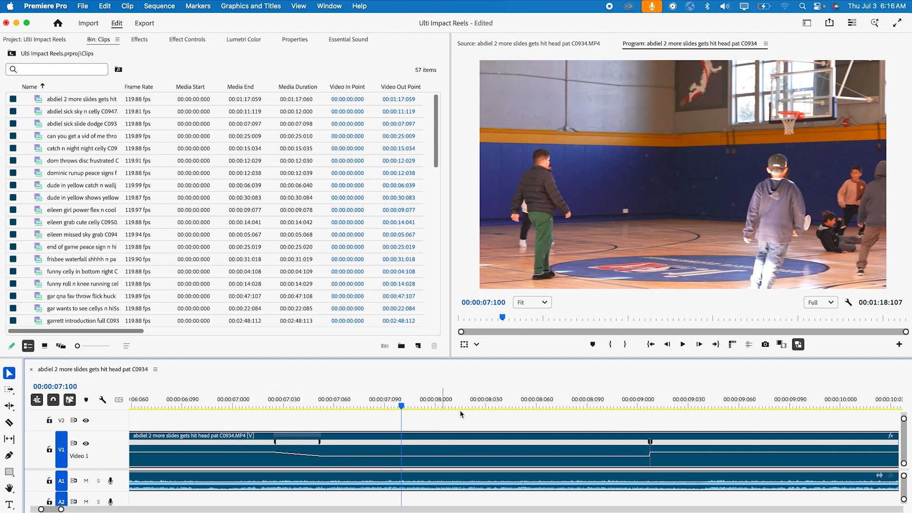
{"action": "left_click_drag", "start_coordinate": [650, 442], "coordinate": [706, 442]}
{"action": "left_click", "coordinate": [204, 400]}
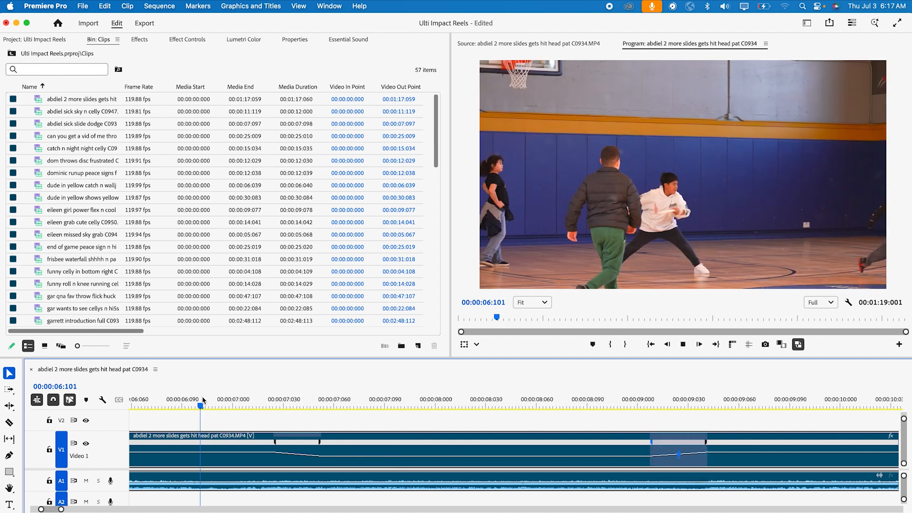
{"action": "key", "text": "space"}
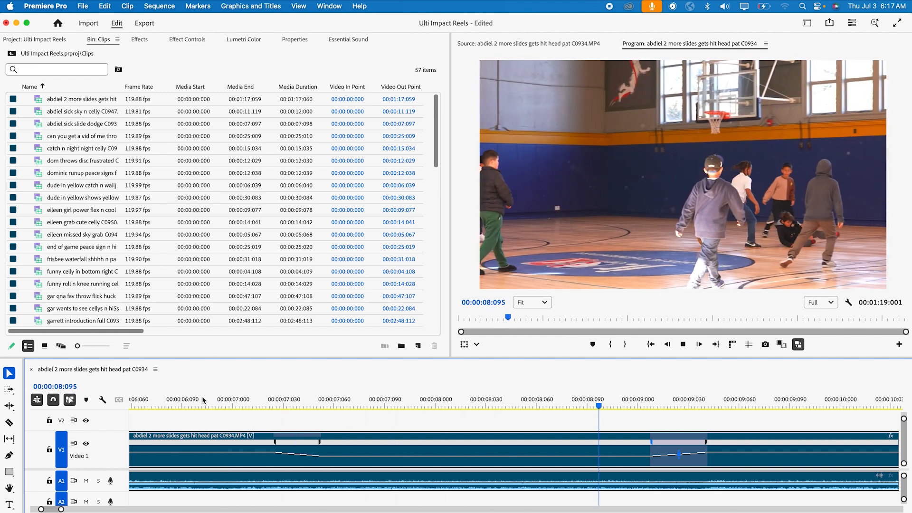
{"action": "key", "text": "space"}
Lengthen the ramp leading into the slow section and play it back from 00:00:06:051.
{"action": "scroll", "coordinate": [261, 433], "scroll_direction": "up", "scroll_amount": 3}
{"action": "scroll", "coordinate": [262, 433], "scroll_direction": "down", "scroll_amount": 2}
{"action": "scroll", "coordinate": [262, 432], "scroll_direction": "left", "scroll_amount": 3}
{"action": "scroll", "coordinate": [309, 457], "scroll_direction": "up", "scroll_amount": 2}
{"action": "left_click_drag", "start_coordinate": [311, 441], "coordinate": [273, 441]}
{"action": "left_click", "coordinate": [230, 407]}
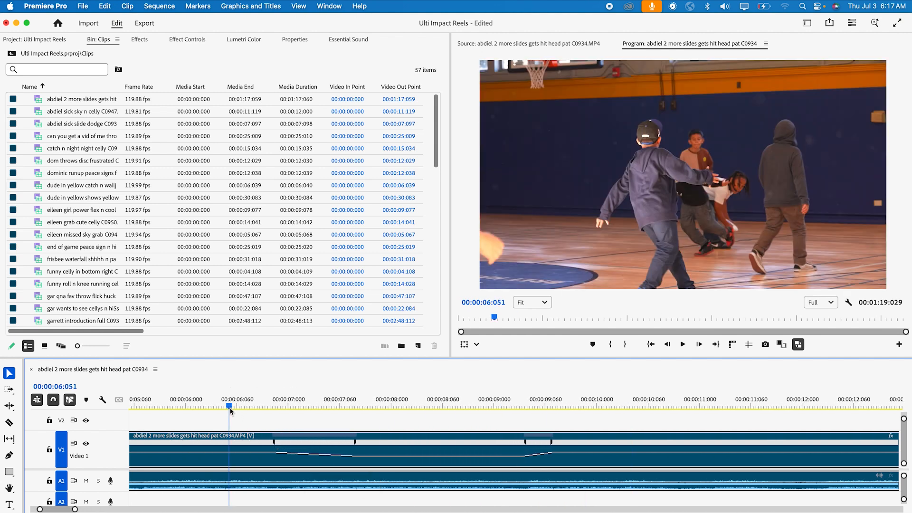
{"action": "key", "text": "space"}
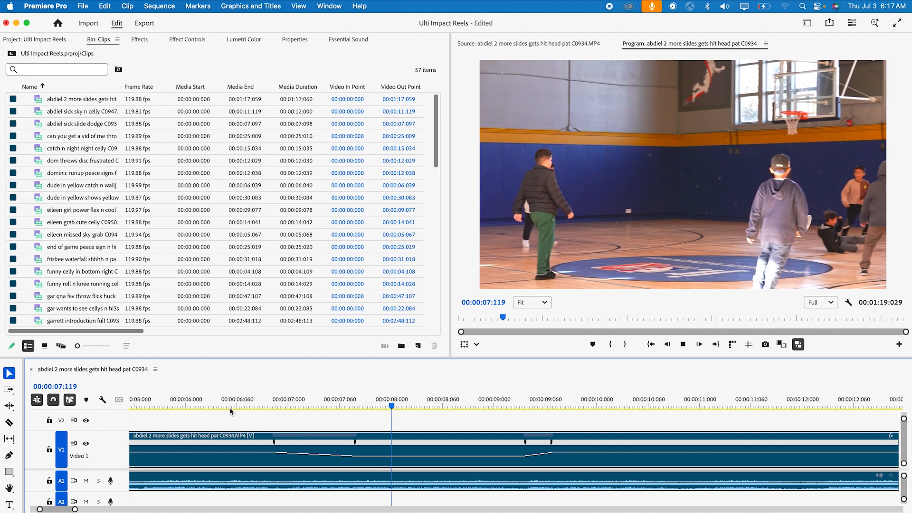
{"action": "key", "text": "space"}
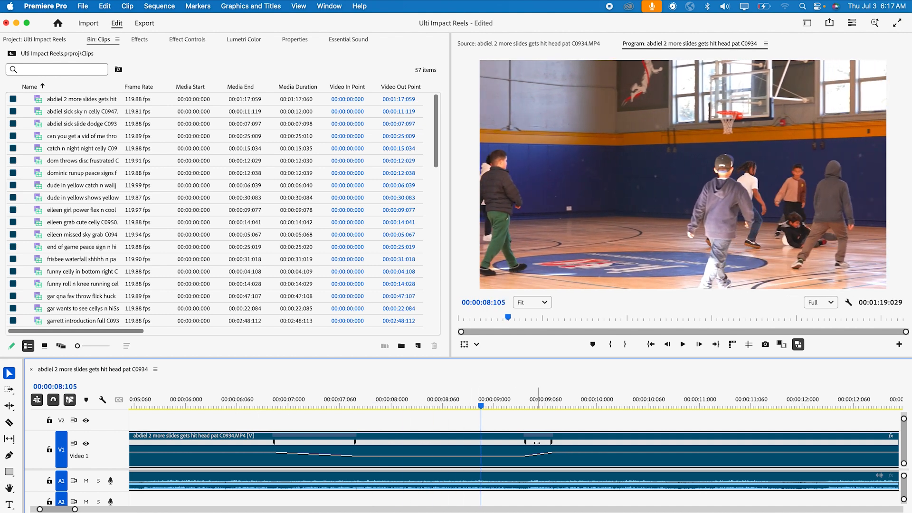
Start the ramp out of slow motion earlier, close to the playhead at 00:00:08:105, and preview the change.
{"action": "left_click_drag", "start_coordinate": [527, 445], "coordinate": [484, 451]}
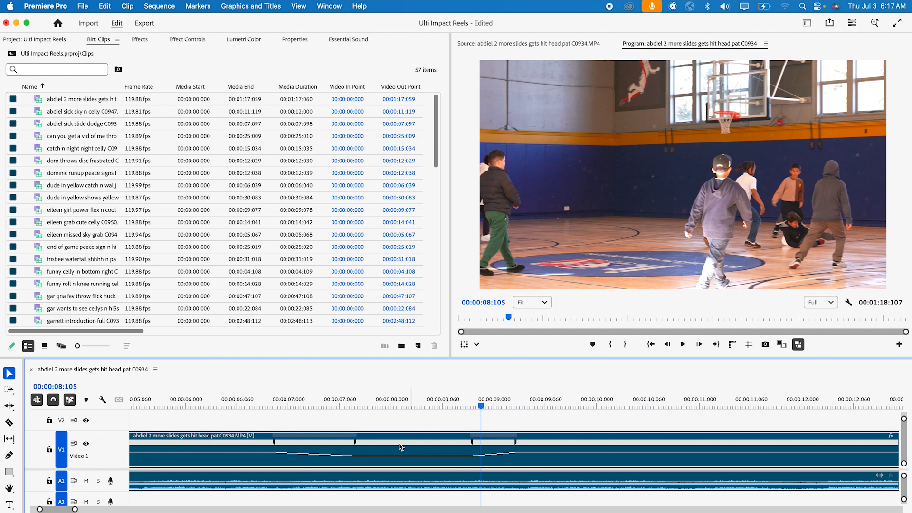
{"action": "left_click", "coordinate": [240, 398]}
{"action": "key", "text": "space"}
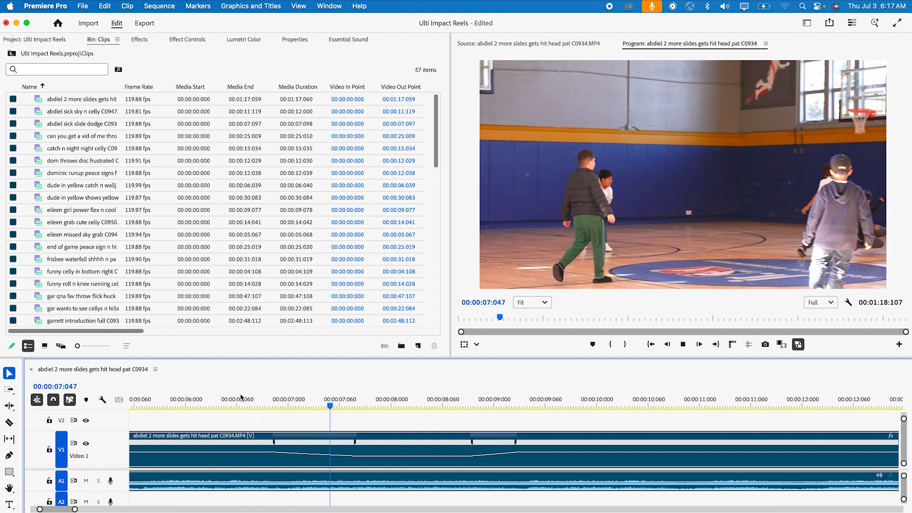
{"action": "key", "text": "space"}
Shorten the ramp leading into the slow section and play through both ramps.
{"action": "left_click_drag", "start_coordinate": [274, 443], "coordinate": [294, 445]}
{"action": "left_click", "coordinate": [223, 404]}
{"action": "key", "text": "space"}
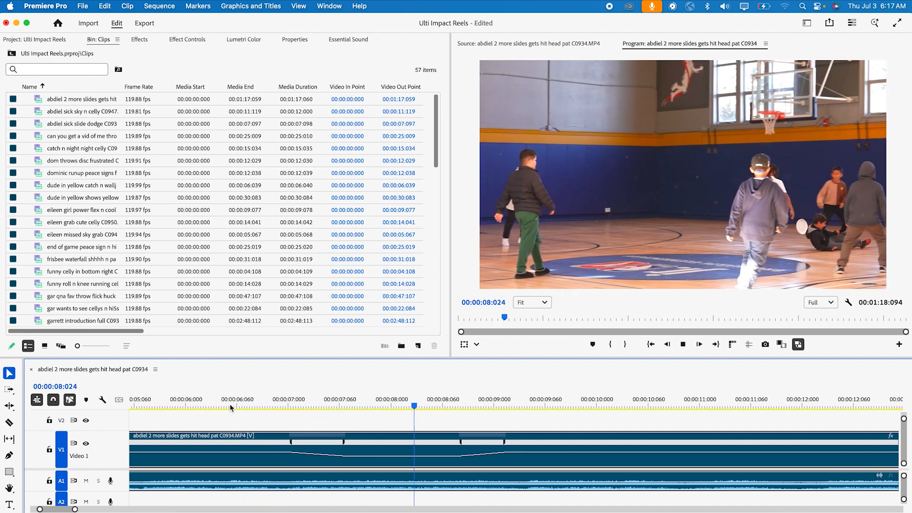
{"action": "key", "text": "space"}
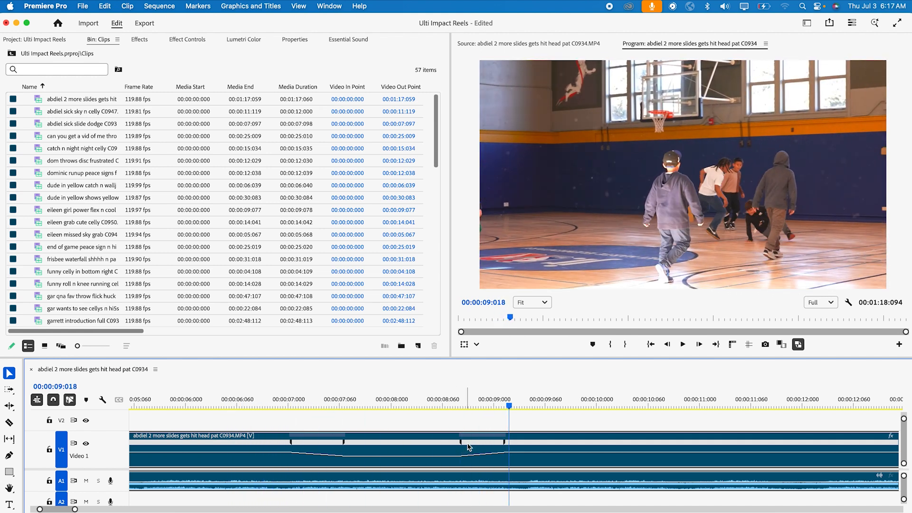
Replay the speed-ramped section from just before the first ramp to review its timing.
{"action": "left_click", "coordinate": [388, 405]}
{"action": "left_click", "coordinate": [261, 404]}
{"action": "key", "text": "space"}
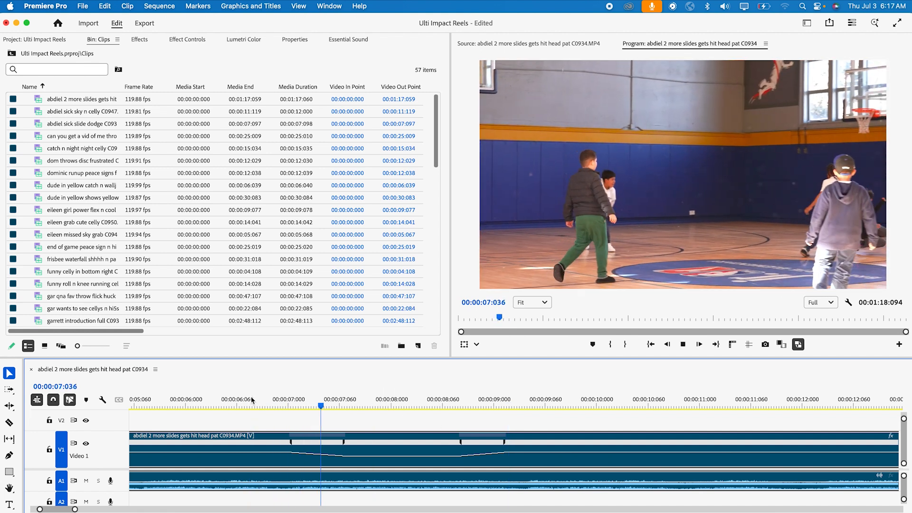
{"action": "key", "text": "space"}
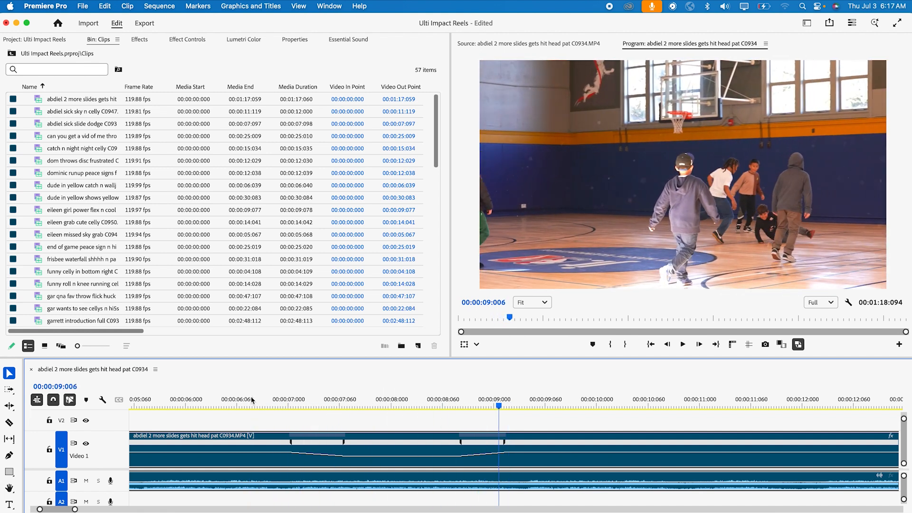
Move the ramp out of the first slow section earlier, to about 00:00:08:024 through 00:00:08:083, and preview it.
{"action": "left_click_drag", "start_coordinate": [472, 441], "coordinate": [444, 441]}
{"action": "left_click", "coordinate": [221, 406]}
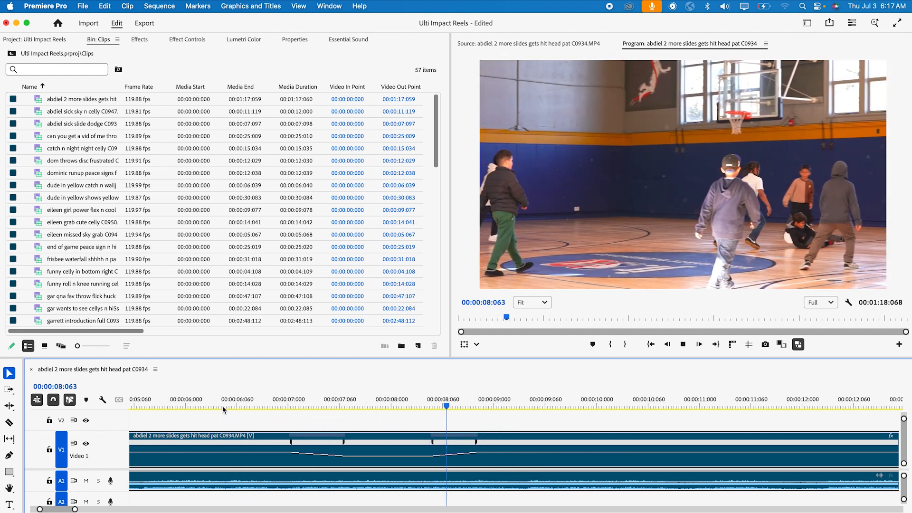
{"action": "left_click_drag", "start_coordinate": [427, 449], "coordinate": [411, 449]}
{"action": "left_click", "coordinate": [216, 404]}
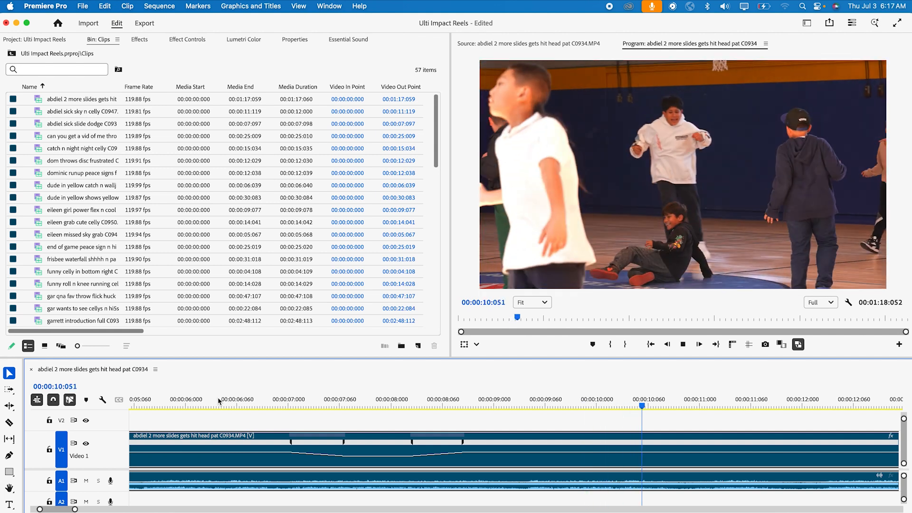
Review the footage beyond the first slow section, playing through to 00:00:10:096.
{"action": "key", "text": "space"}
{"action": "left_click_drag", "start_coordinate": [574, 398], "coordinate": [294, 431]}
{"action": "key", "text": "space"}
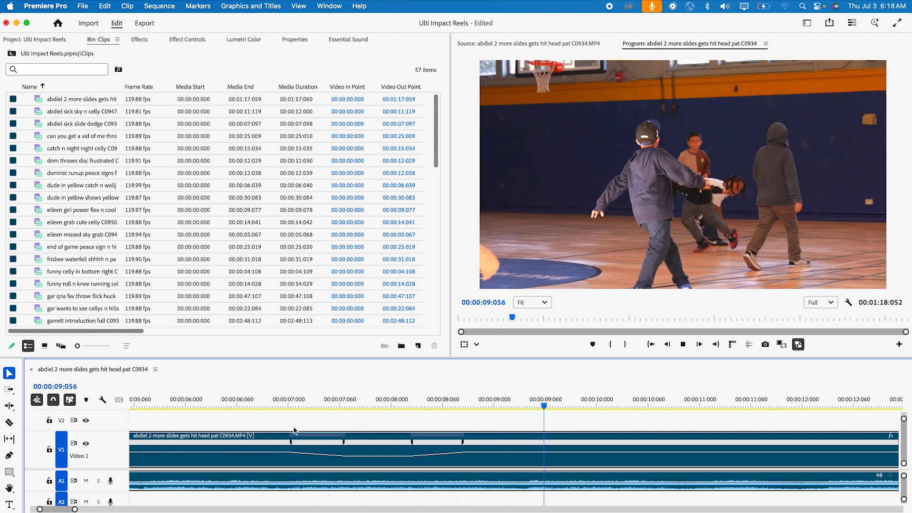
{"action": "key", "text": "space"}
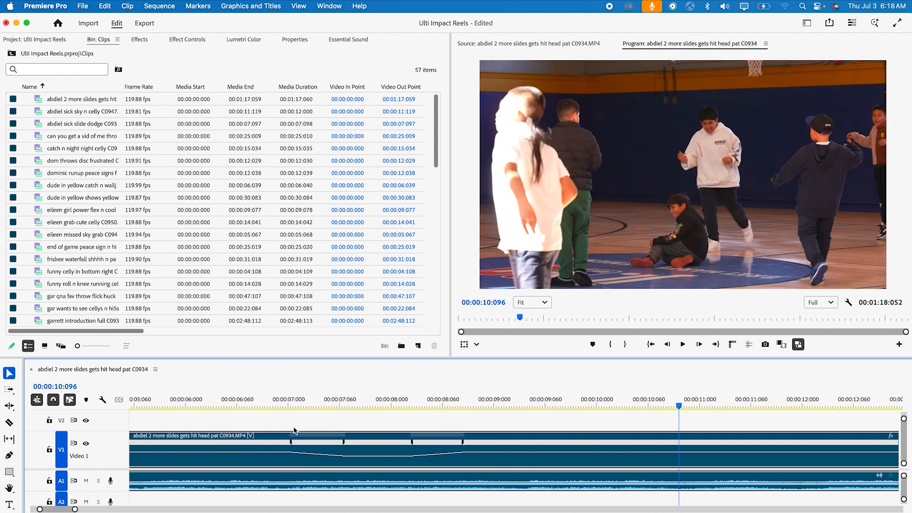
Add speed keyframes at about 00:00:09:093 and 00:00:10:017, and lower the speed between them into slow motion.
{"action": "left_click_drag", "start_coordinate": [578, 412], "coordinate": [600, 405]}
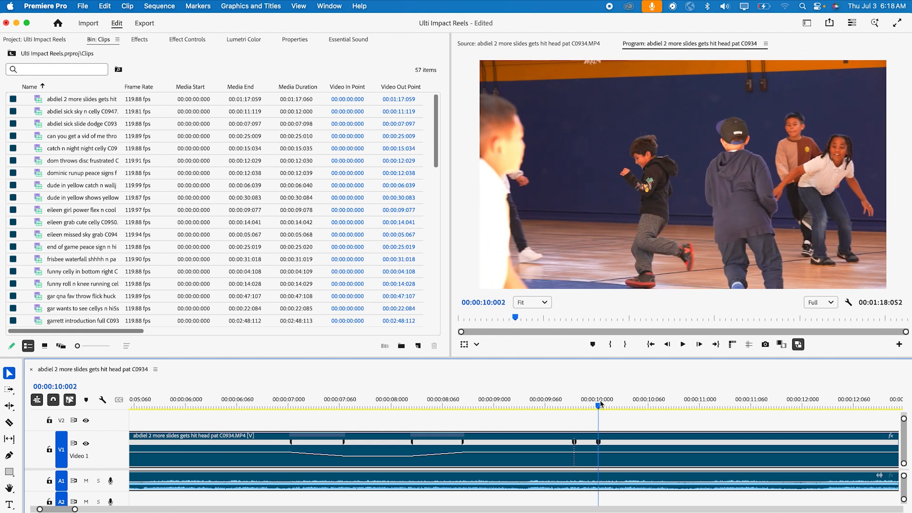
{"action": "left_click_drag", "start_coordinate": [599, 407], "coordinate": [611, 408]}
{"action": "key", "text": "super+k"}
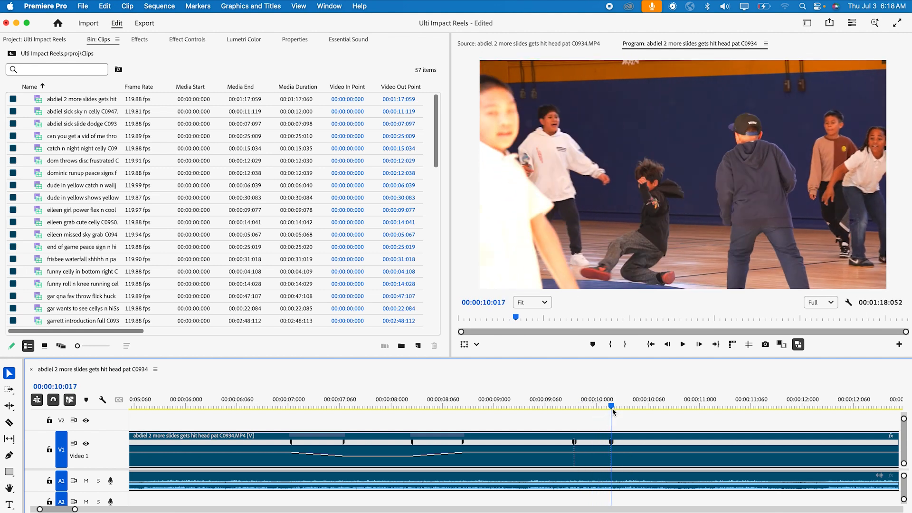
{"action": "left_click_drag", "start_coordinate": [593, 453], "coordinate": [593, 455]}
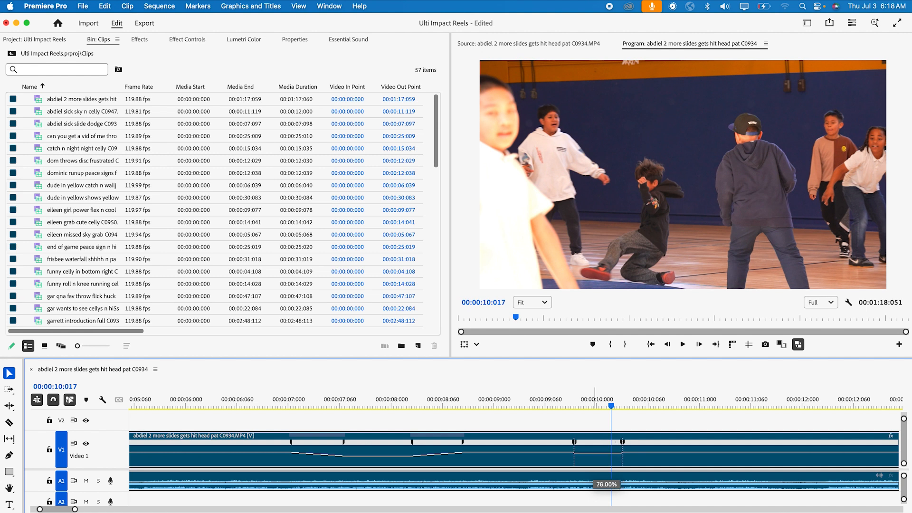
{"action": "left_click_drag", "start_coordinate": [593, 456], "coordinate": [595, 500]}
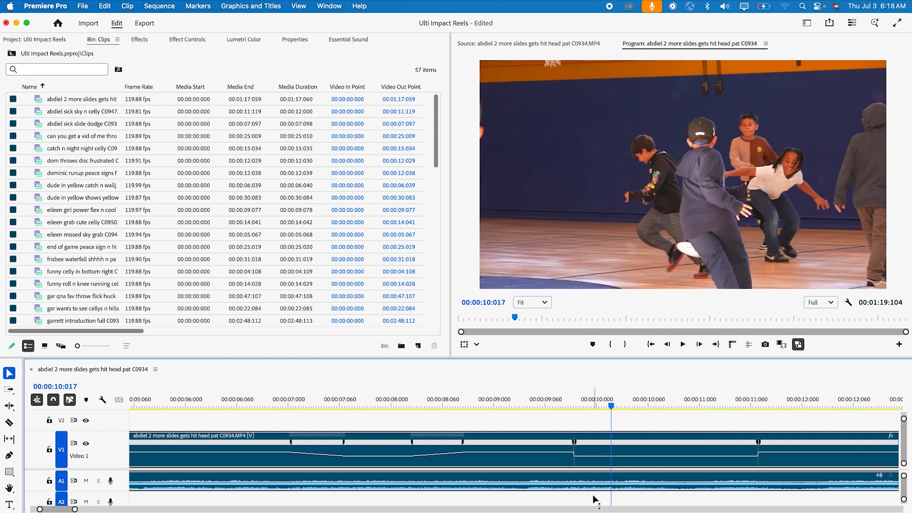
Split both keyframes of the second slow section into gradual ramps in and out, previewing the ramp-in and lengthening it.
{"action": "left_click_drag", "start_coordinate": [574, 441], "coordinate": [556, 442]}
{"action": "left_click", "coordinate": [559, 407]}
{"action": "key", "text": "space"}
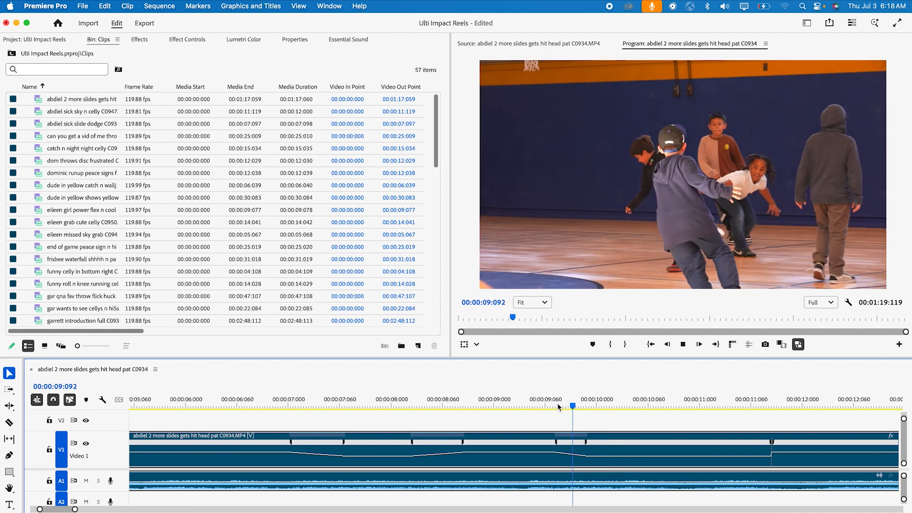
{"action": "key", "text": "space"}
{"action": "left_click_drag", "start_coordinate": [593, 445], "coordinate": [601, 445]}
{"action": "left_click_drag", "start_coordinate": [757, 442], "coordinate": [688, 442]}
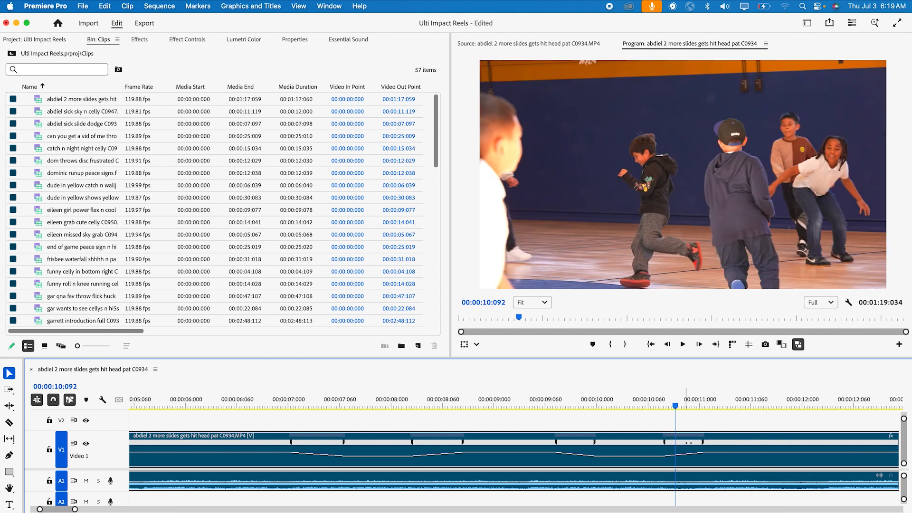
Start the first ramp-out later near 00:00:08:048 and the second ramp-out earlier near 00:00:10:065, and preview from about 00:00:09:000.
{"action": "mouse_move", "coordinate": [429, 442]}
{"action": "left_mouse_down"}
{"action": "mouse_move", "coordinate": [547, 434]}
{"action": "mouse_move", "coordinate": [428, 442]}
{"action": "mouse_move", "coordinate": [436, 449]}
{"action": "left_mouse_up"}
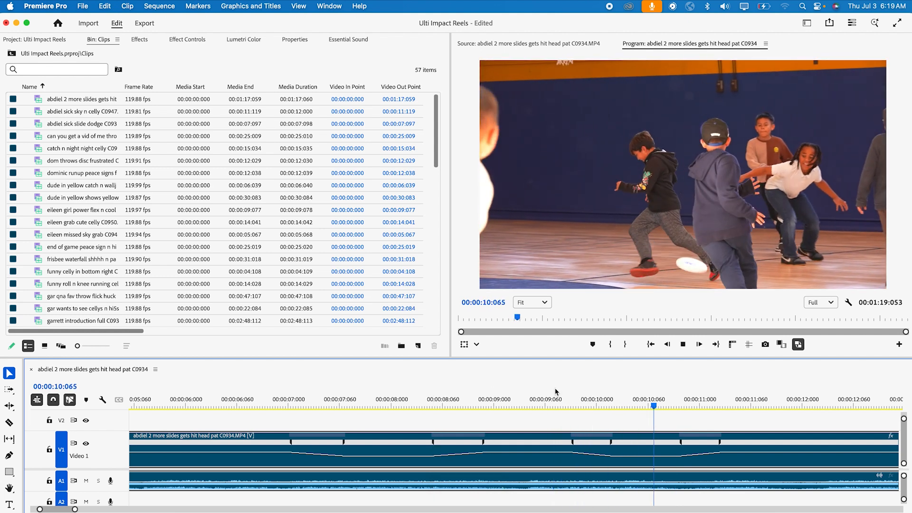
{"action": "left_click_drag", "start_coordinate": [682, 445], "coordinate": [656, 447]}
{"action": "left_click", "coordinate": [494, 403]}
{"action": "key", "text": "space"}
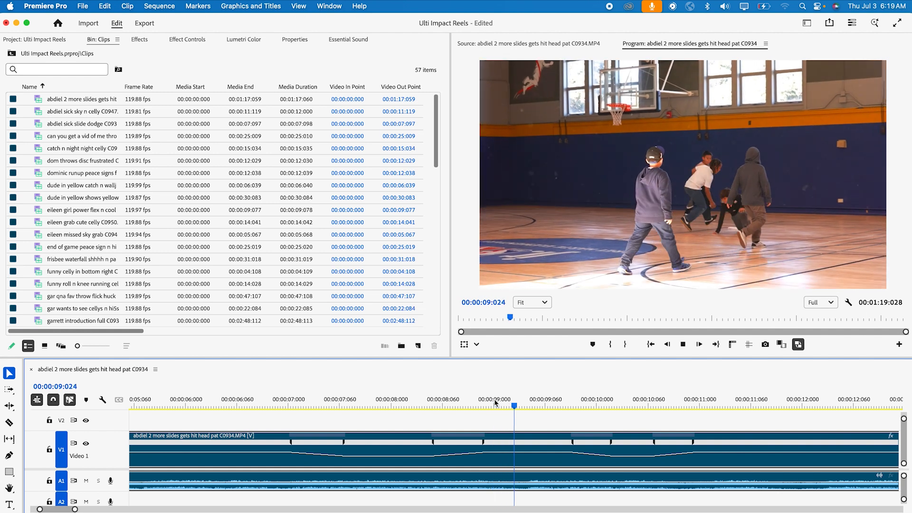
{"action": "key", "text": "space"}
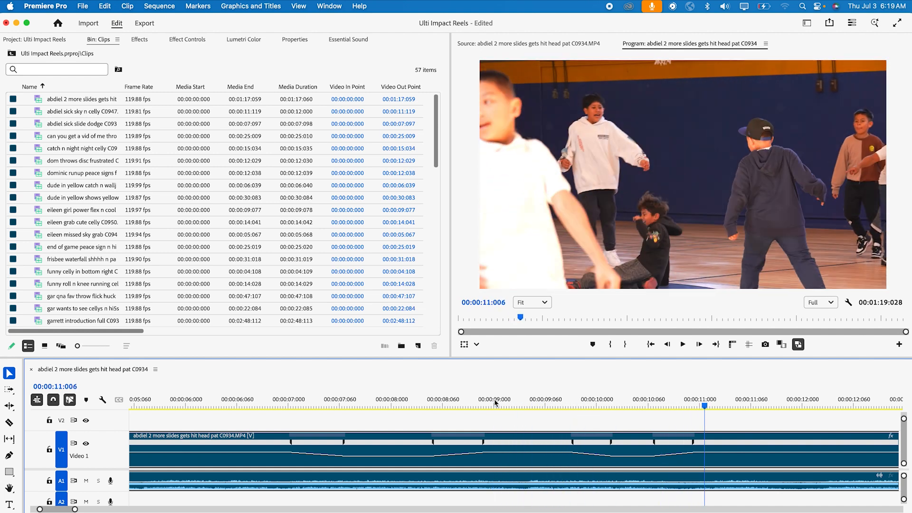
Shorten the ramp into the second slow section to end near 00:00:10:002 and play the section back.
{"action": "left_click_drag", "start_coordinate": [613, 449], "coordinate": [599, 446]}
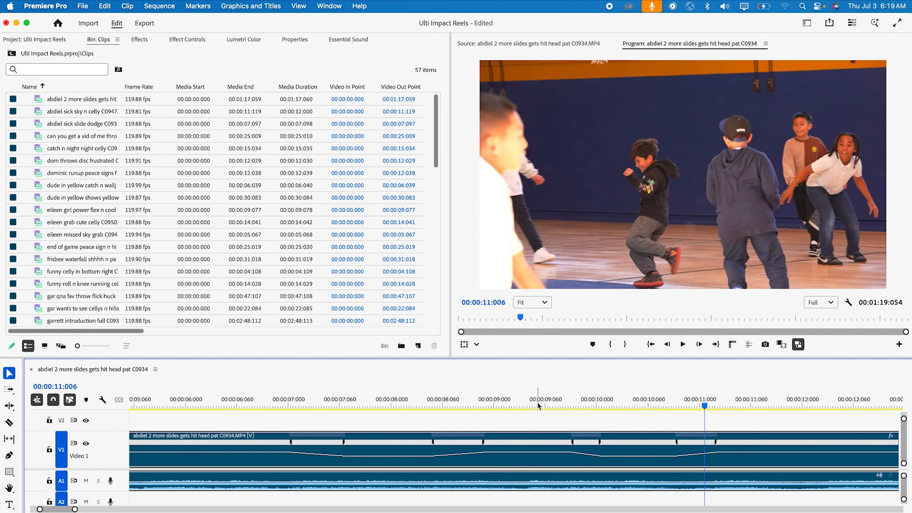
{"action": "left_click", "coordinate": [536, 402]}
{"action": "key", "text": "space"}
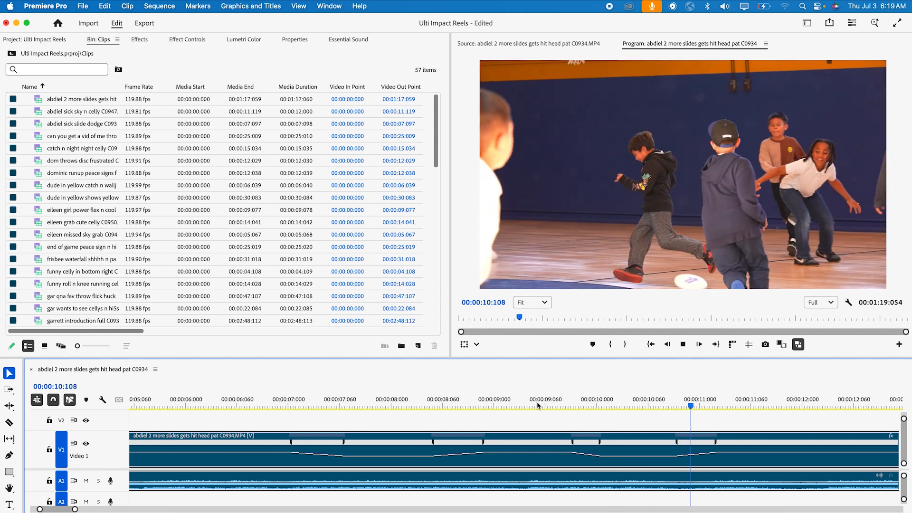
{"action": "key", "text": "space"}
Raise the second slow section's speed slightly, with its ramp-out starting near 00:00:10:050, and preview from 00:00:09:055.
{"action": "left_click_drag", "start_coordinate": [689, 442], "coordinate": [699, 441]}
{"action": "left_click_drag", "start_coordinate": [639, 461], "coordinate": [641, 446]}
{"action": "left_click", "coordinate": [542, 404]}
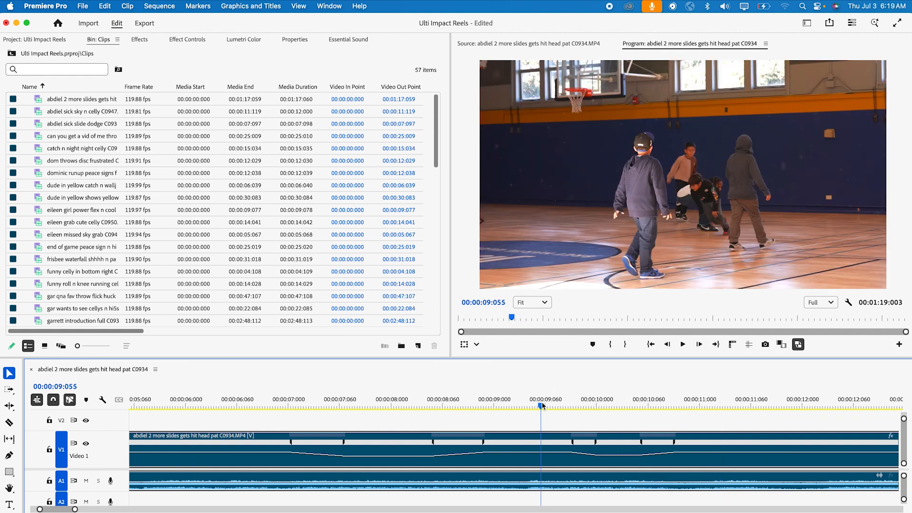
{"action": "key", "text": "space"}
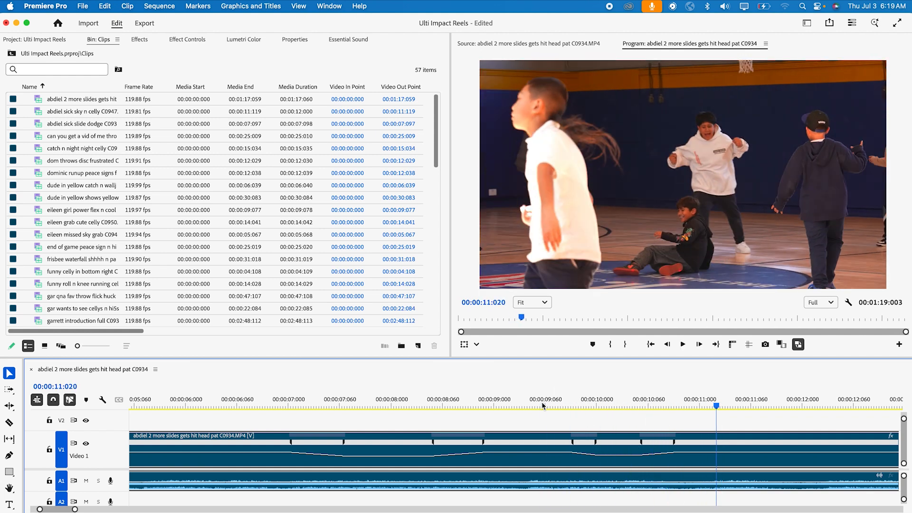
Move the second ramp-out later and lengthen it to run from about 00:00:10:110 to 00:00:11:051, previewing the changes.
{"action": "left_click_drag", "start_coordinate": [660, 441], "coordinate": [686, 442]}
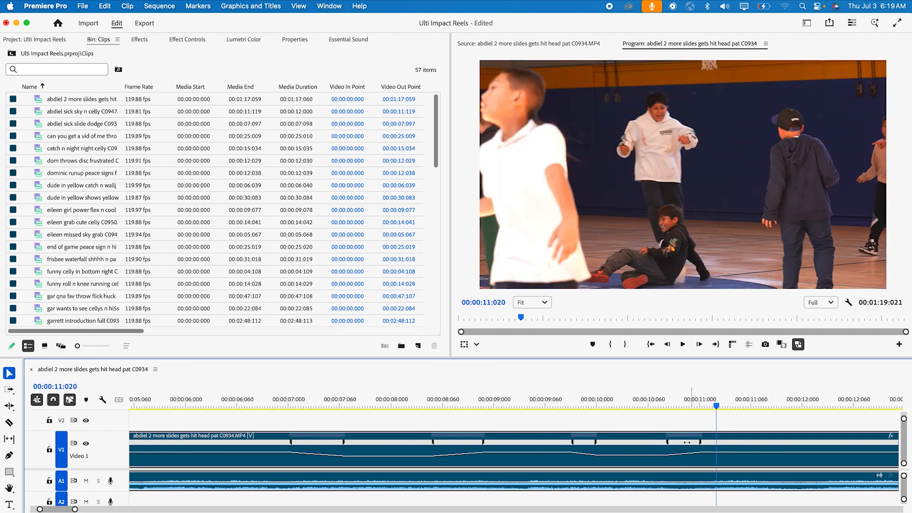
{"action": "left_click", "coordinate": [532, 408]}
{"action": "key", "text": "space"}
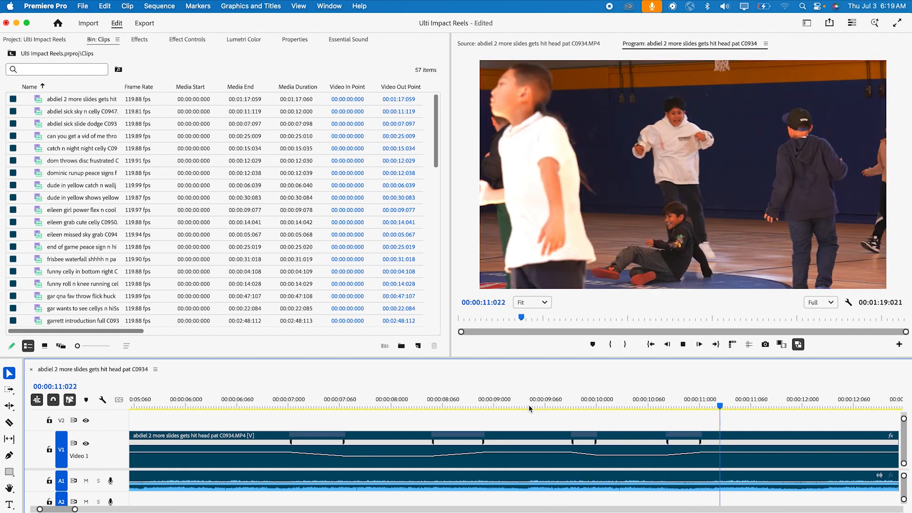
{"action": "left_click_drag", "start_coordinate": [692, 450], "coordinate": [745, 444]}
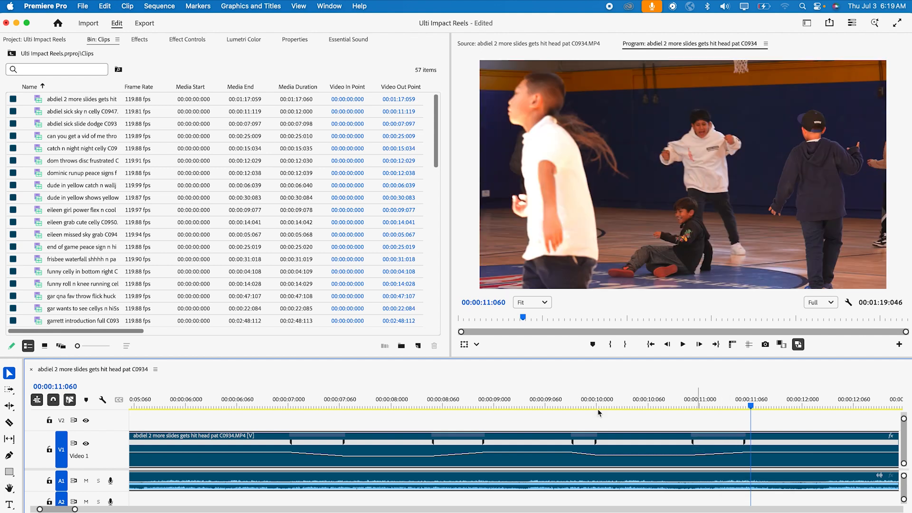
{"action": "left_click", "coordinate": [528, 407]}
{"action": "key", "text": "space"}
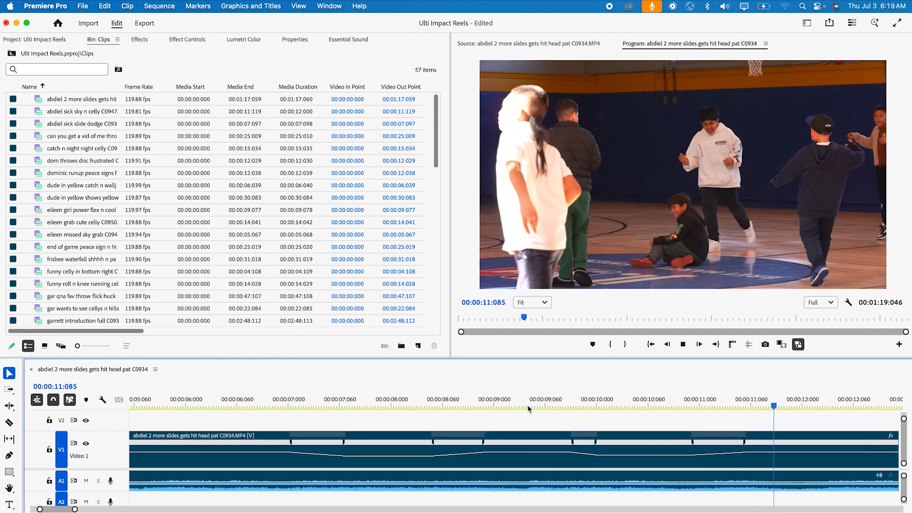
Replay the second slow section repeatedly from 00:00:09:039 to check the timing of its ramps.
{"action": "key", "text": "space"}
{"action": "left_click", "coordinate": [527, 407]}
{"action": "key", "text": "space"}
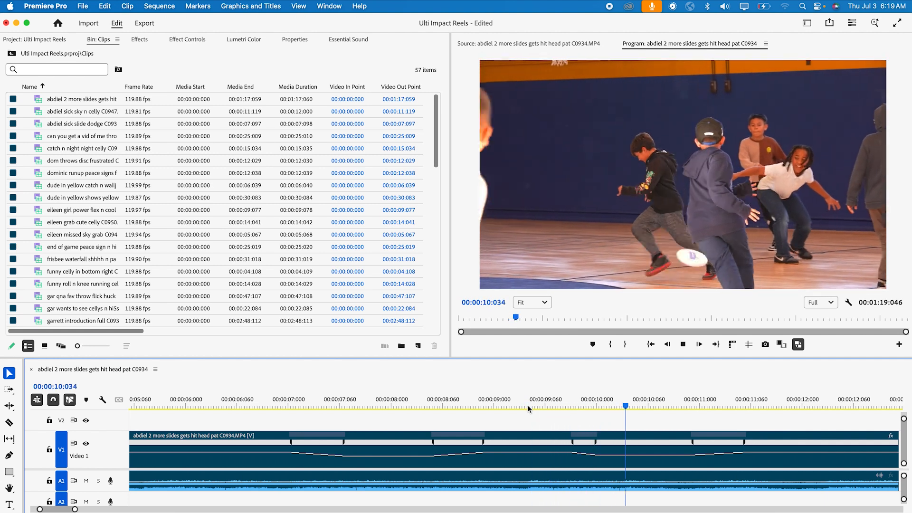
{"action": "key", "text": "space"}
{"action": "left_click", "coordinate": [527, 407]}
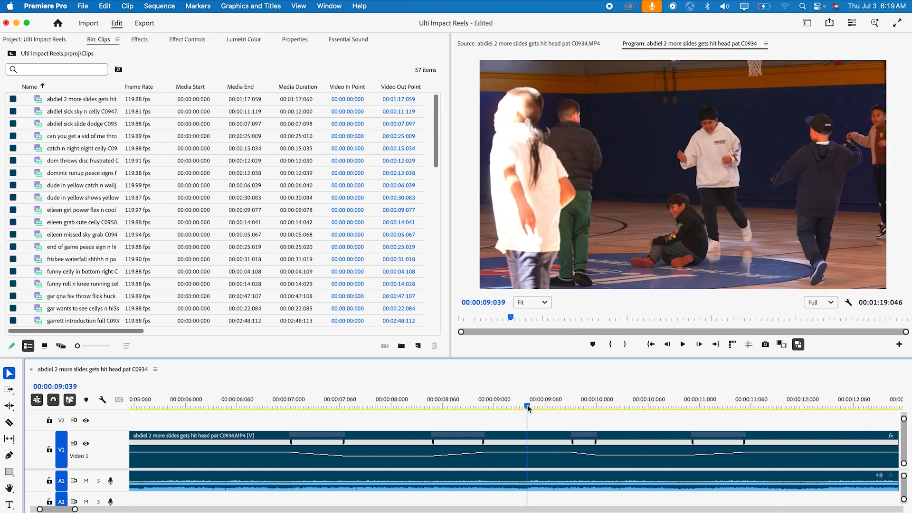
{"action": "key", "text": "space"}
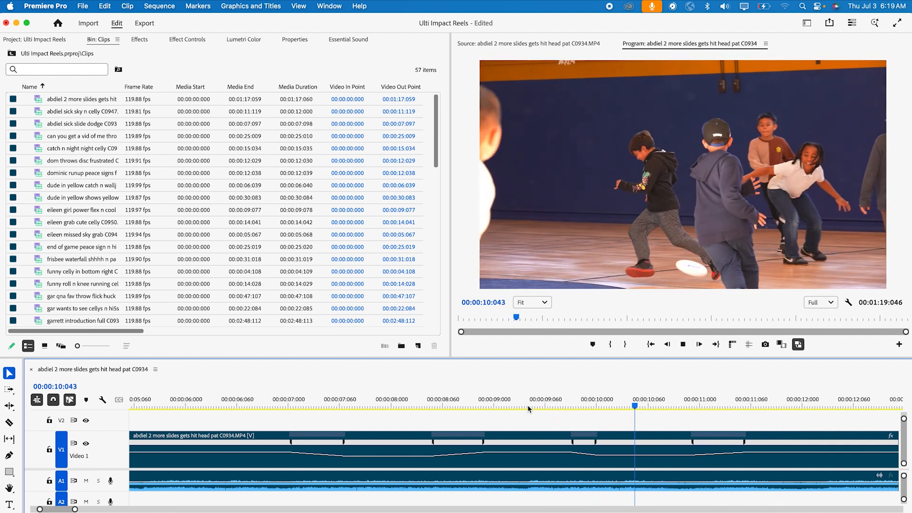
{"action": "left_click", "coordinate": [527, 407]}
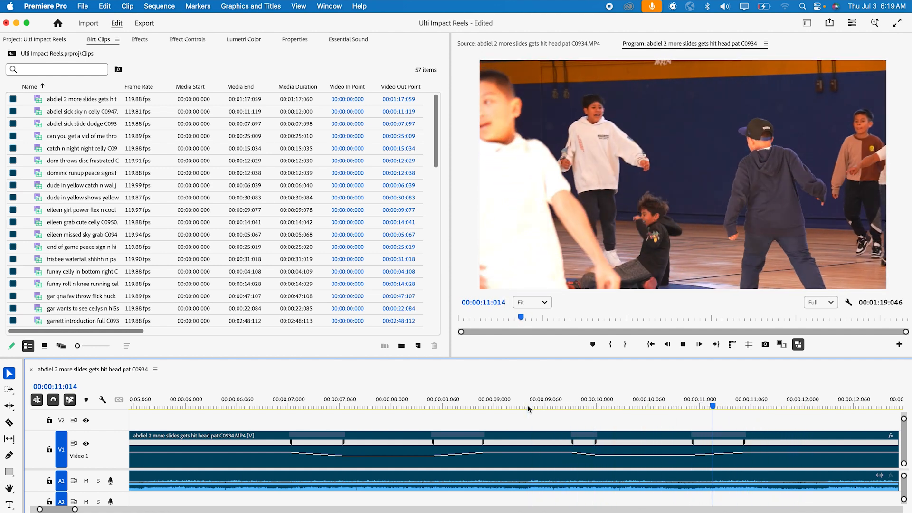
{"action": "key", "text": "space"}
Try lowering the second slow section's speed further and preview it from about 00:00:09:068.
{"action": "left_click_drag", "start_coordinate": [668, 456], "coordinate": [668, 458]}
{"action": "left_click", "coordinate": [552, 406]}
{"action": "key", "text": "space"}
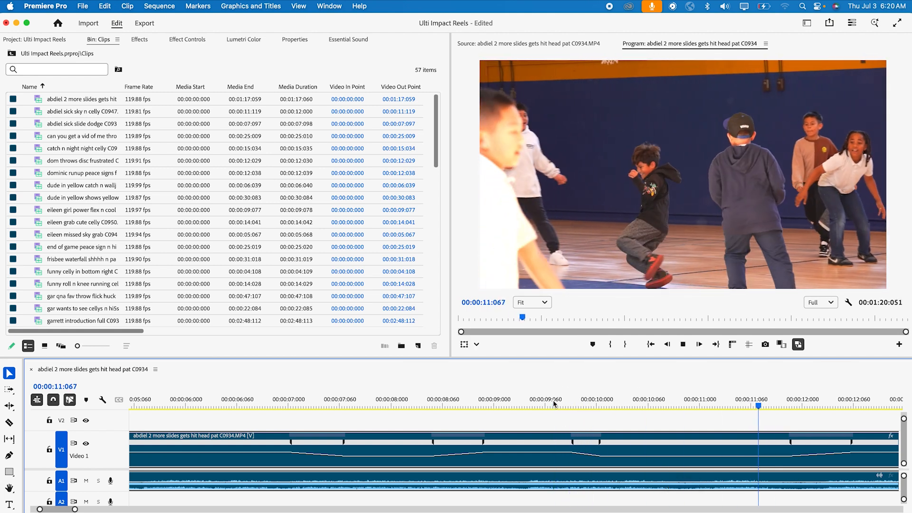
{"action": "left_click", "coordinate": [553, 405]}
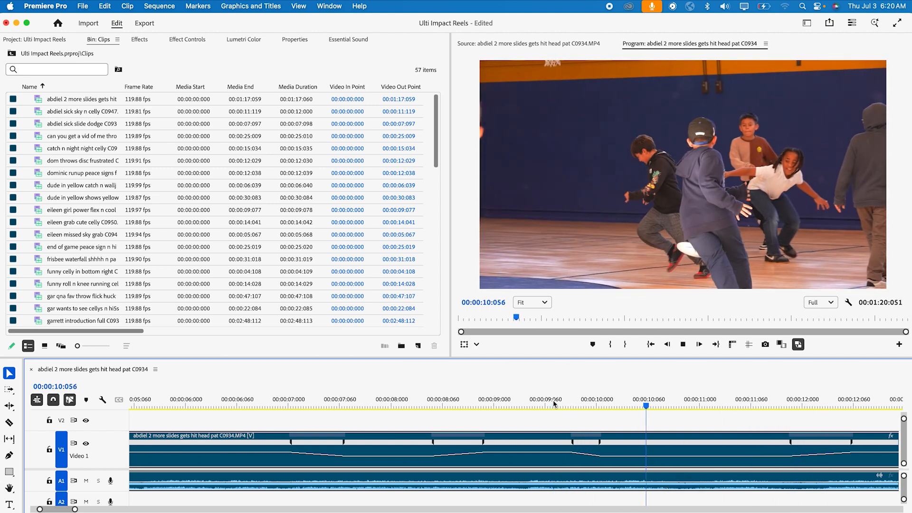
{"action": "key", "text": "space"}
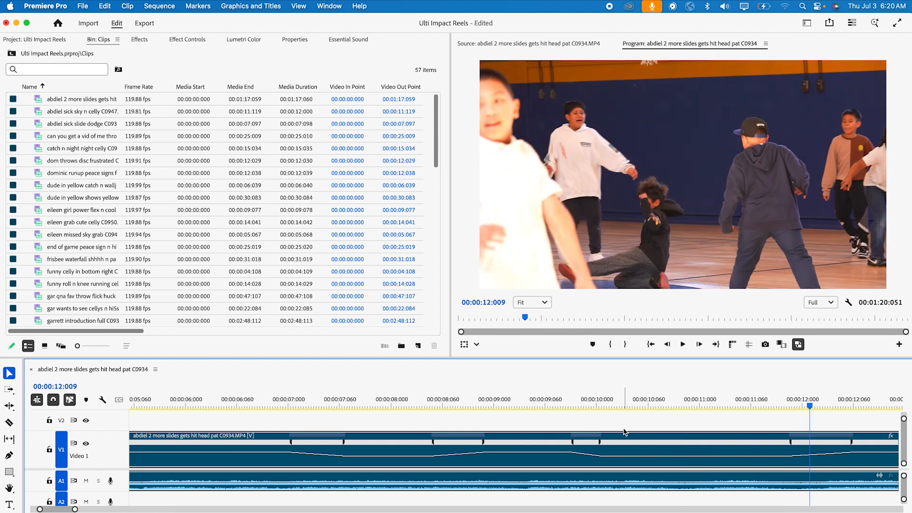
{"action": "key", "text": "super+z"}
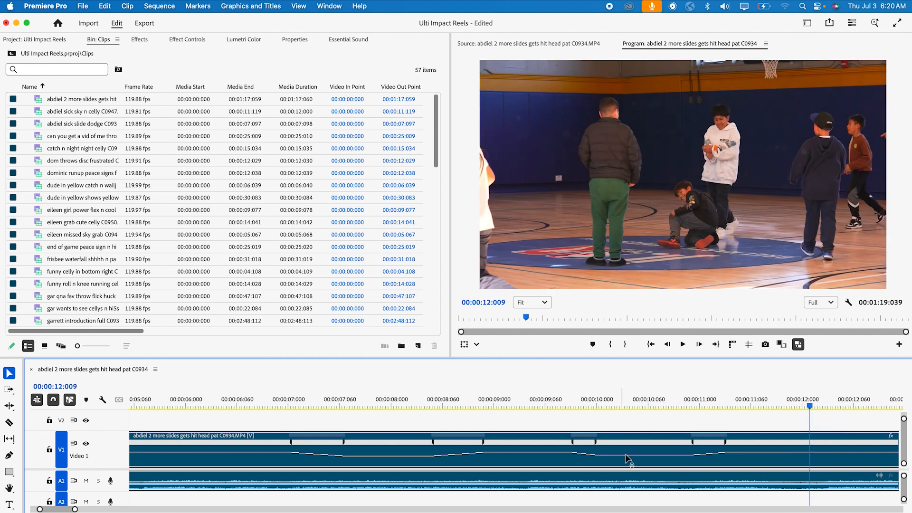
Play the clip from about 00:00:09:025 through the second slow section and beyond its ramp-out.
{"action": "left_click", "coordinate": [516, 408]}
{"action": "key", "text": "space"}
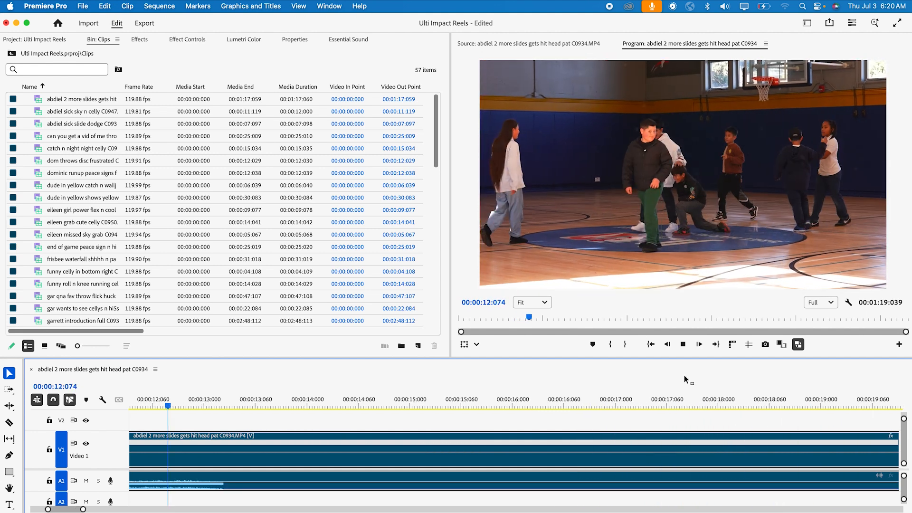
{"action": "key", "text": "space"}
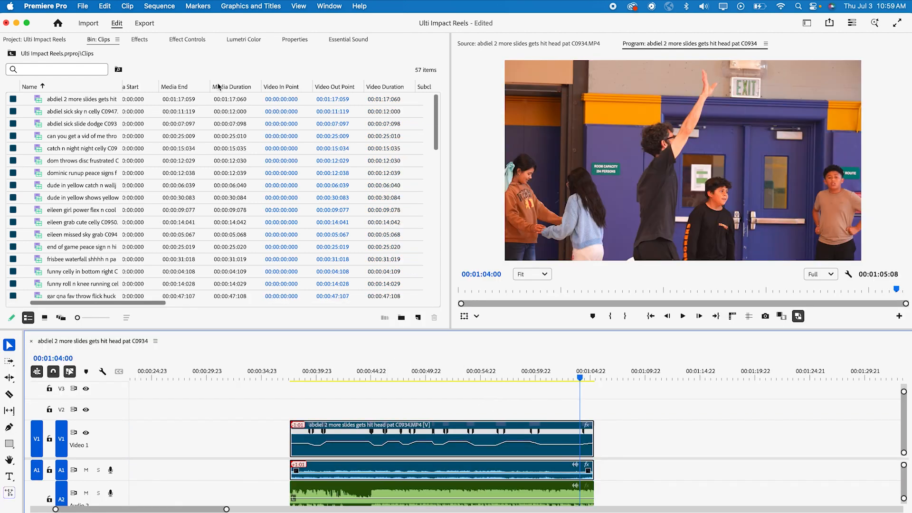
Open the Sequences bin and make a subsequence from the video, clip audio and music in the timeline.
{"action": "left_click", "coordinate": [59, 41]}
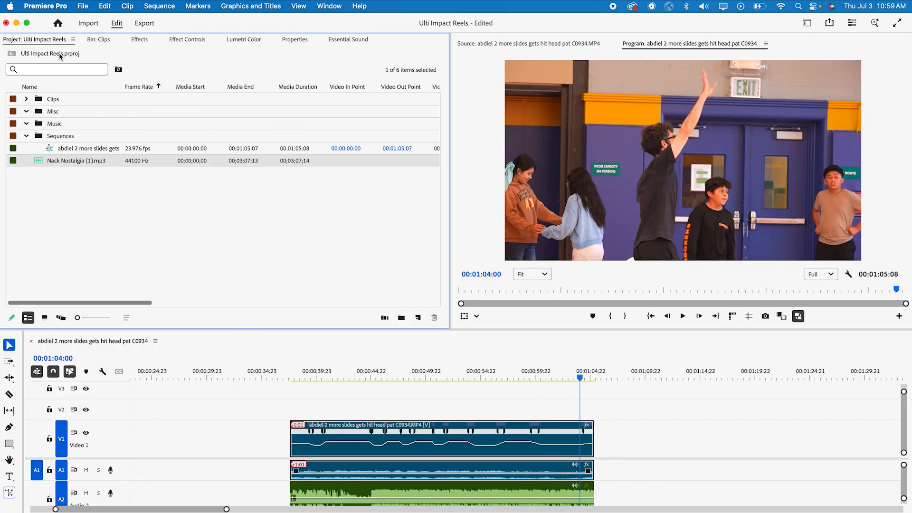
{"action": "double_click", "coordinate": [60, 137]}
{"action": "left_click_drag", "start_coordinate": [309, 404], "coordinate": [405, 494]}
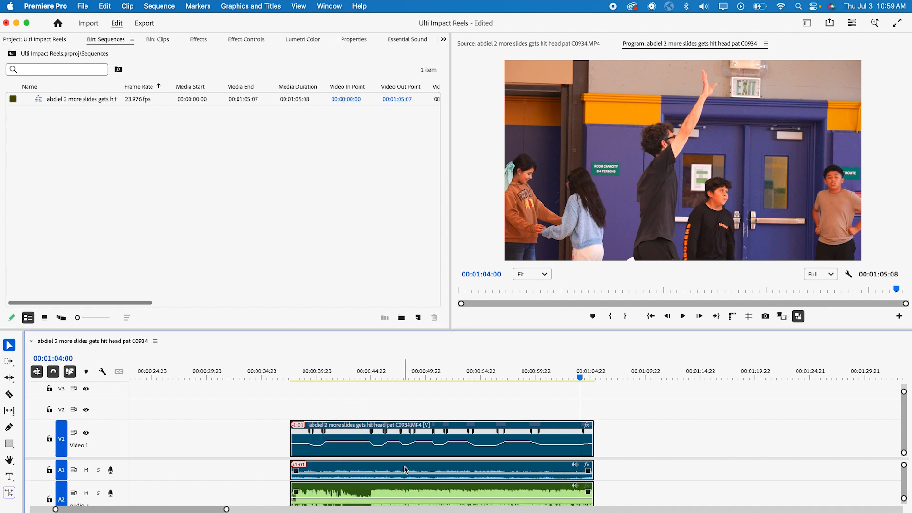
{"action": "right_click", "coordinate": [348, 427]}
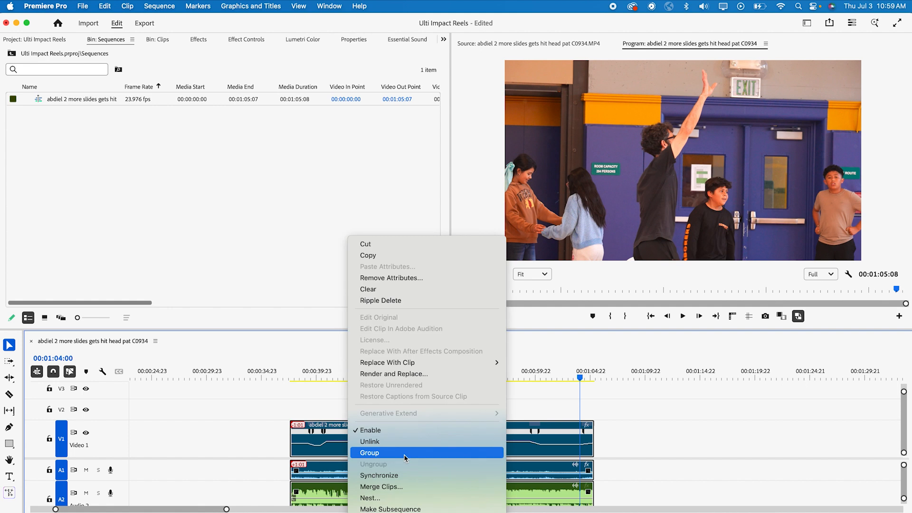
{"action": "scroll", "coordinate": [403, 454], "scroll_direction": "down", "scroll_amount": 5}
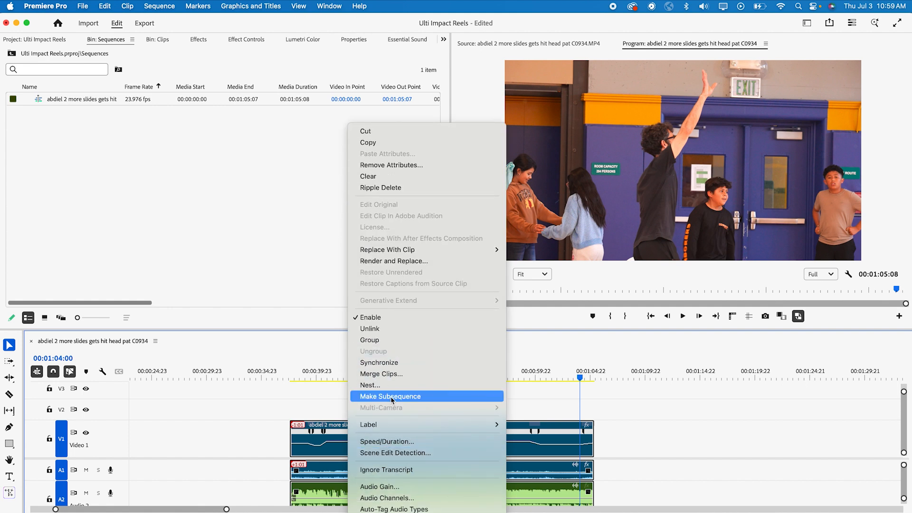
{"action": "left_click", "coordinate": [391, 397]}
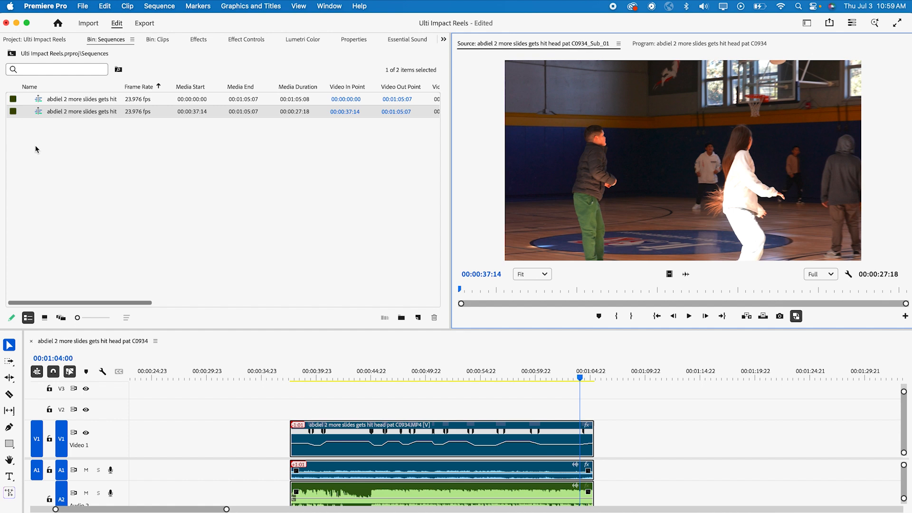
Rename the new subsequence by adding "vert" in front of its existing name.
{"action": "left_click", "coordinate": [63, 112]}
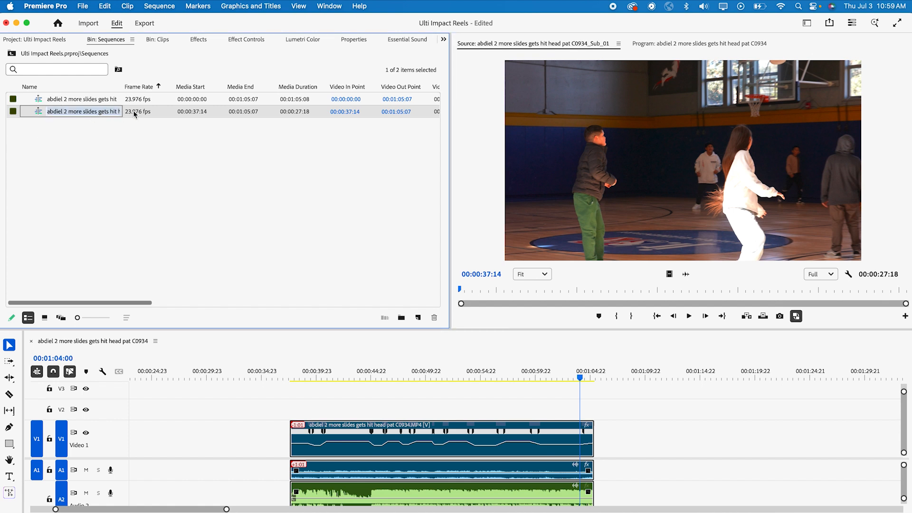
{"action": "key", "text": "Left"}
{"action": "type", "text": "ve"}
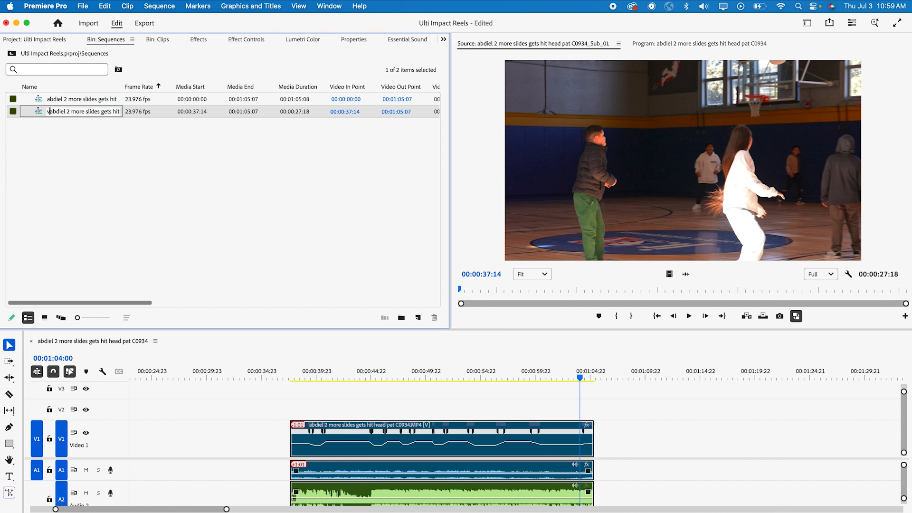
{"action": "type", "text": "rt"}
{"action": "left_click", "coordinate": [153, 163]}
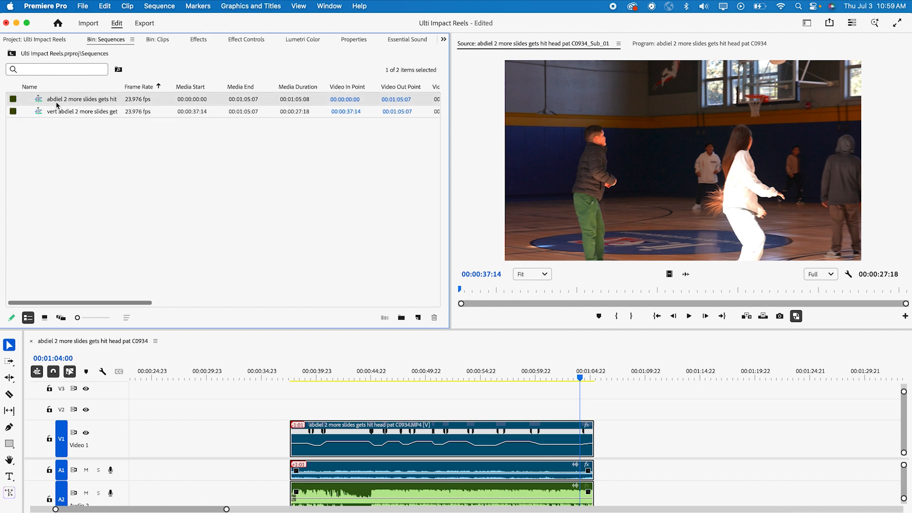
Open the "vert" subsequence in the timeline and bring its whole length into view.
{"action": "double_click", "coordinate": [63, 114]}
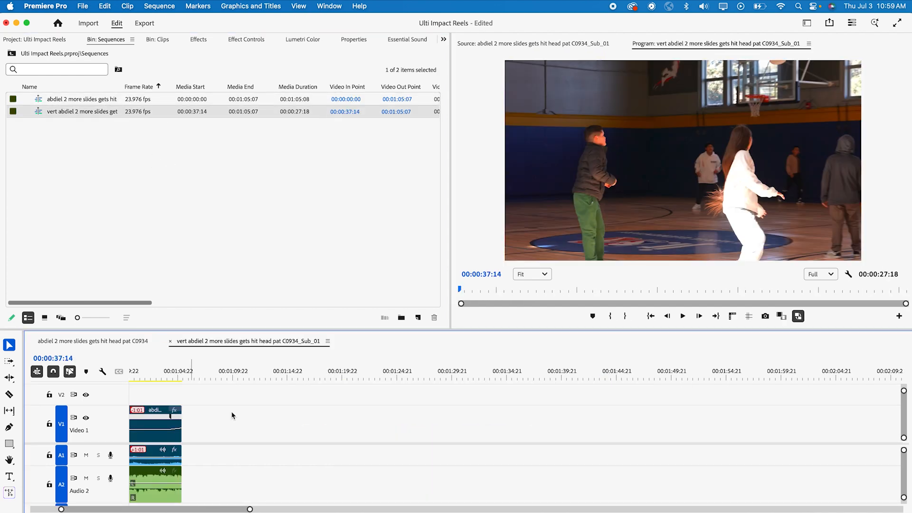
{"action": "scroll", "coordinate": [268, 443], "scroll_direction": "left", "scroll_amount": 5}
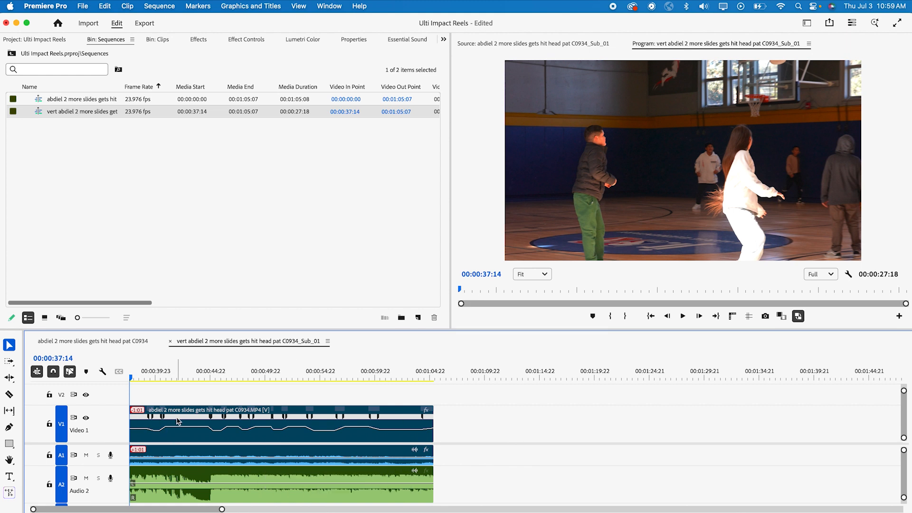
{"action": "scroll", "coordinate": [176, 421], "scroll_direction": "up", "scroll_amount": 6}
{"action": "scroll", "coordinate": [176, 421], "scroll_direction": "down", "scroll_amount": 7}
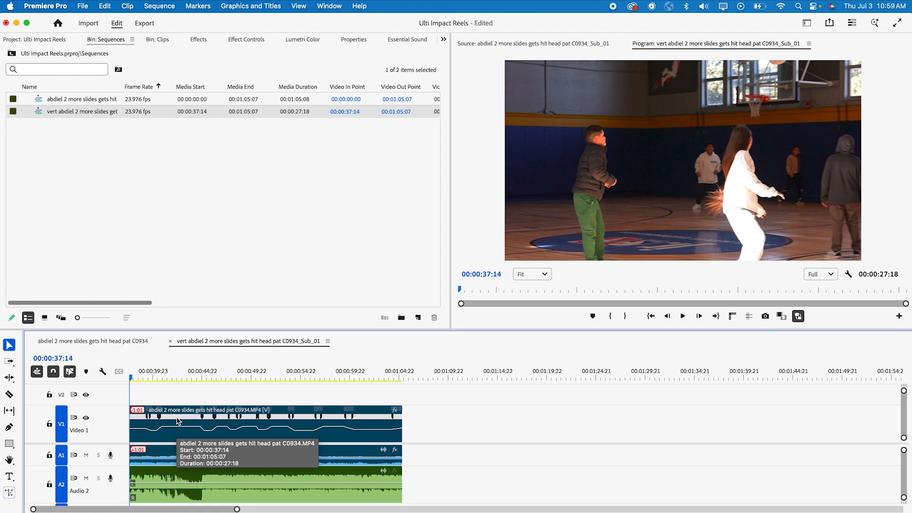
Watch the "vert" subsequence full screen from 00:00:37:14 through to its end.
{"action": "left_click", "coordinate": [185, 414]}
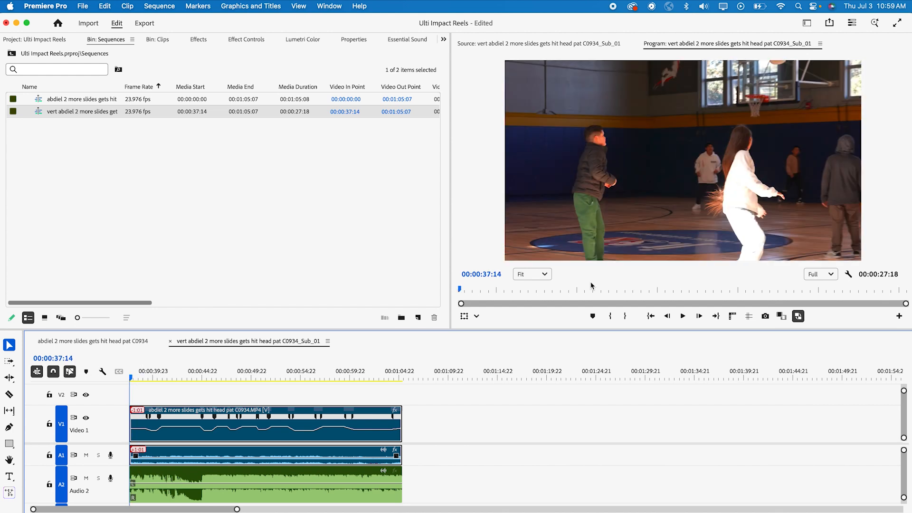
{"action": "left_click", "coordinate": [898, 26]}
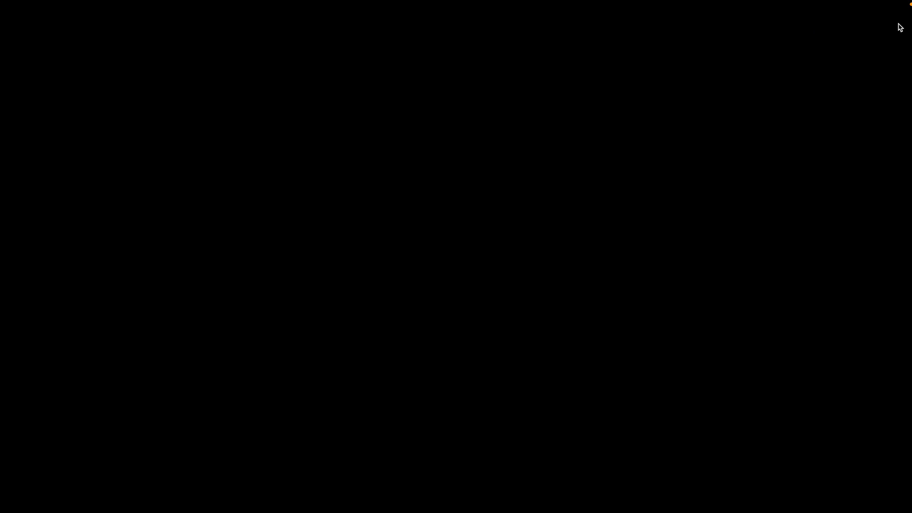
{"action": "key", "text": "Escape"}
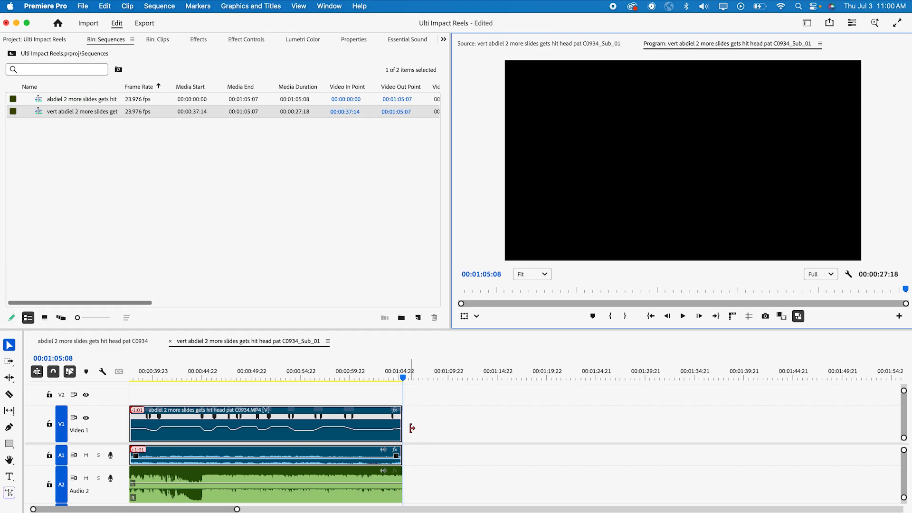
Extend the ends of the video, clip audio and music together to 00:01:06:10.
{"action": "left_click", "coordinate": [436, 419]}
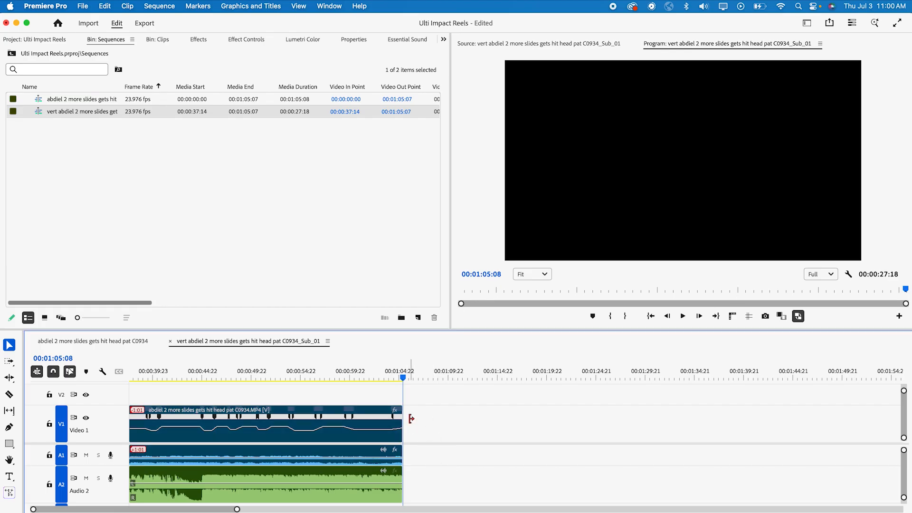
{"action": "scroll", "coordinate": [410, 418], "scroll_direction": "up", "scroll_amount": 5}
{"action": "left_click_drag", "start_coordinate": [401, 391], "coordinate": [344, 502]}
{"action": "left_click_drag", "start_coordinate": [370, 422], "coordinate": [523, 401]}
{"action": "scroll", "coordinate": [522, 400], "scroll_direction": "down", "scroll_amount": 5}
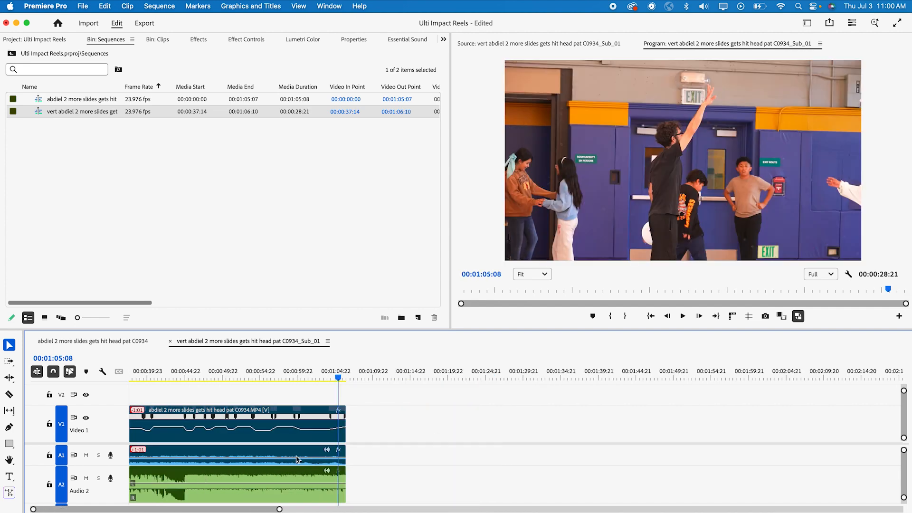
Nest the speed-ramped video clip with its linked audio as "Nested Sequence 01".
{"action": "left_click", "coordinate": [216, 411]}
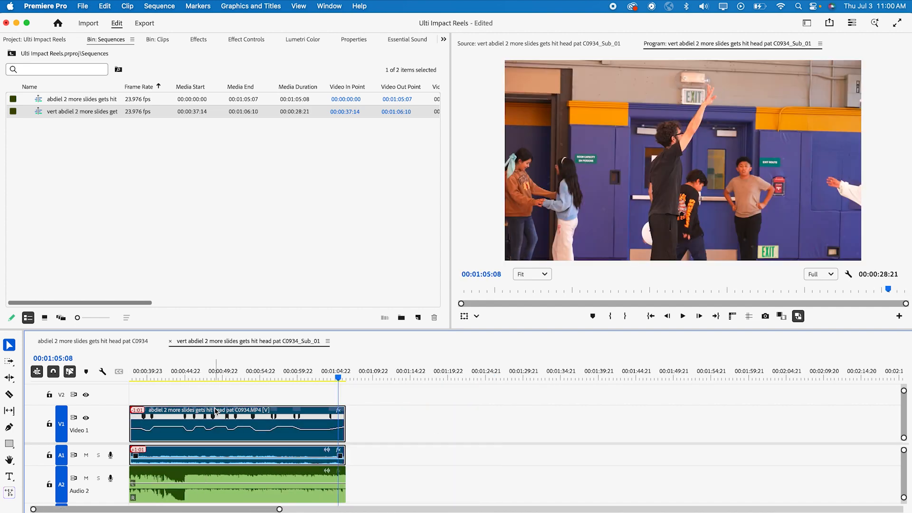
{"action": "right_click", "coordinate": [223, 413]}
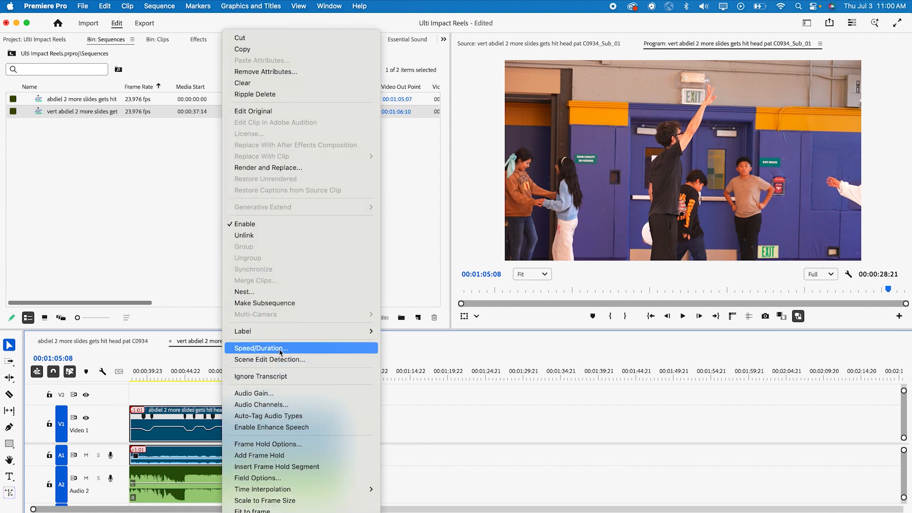
{"action": "left_click", "coordinate": [247, 292]}
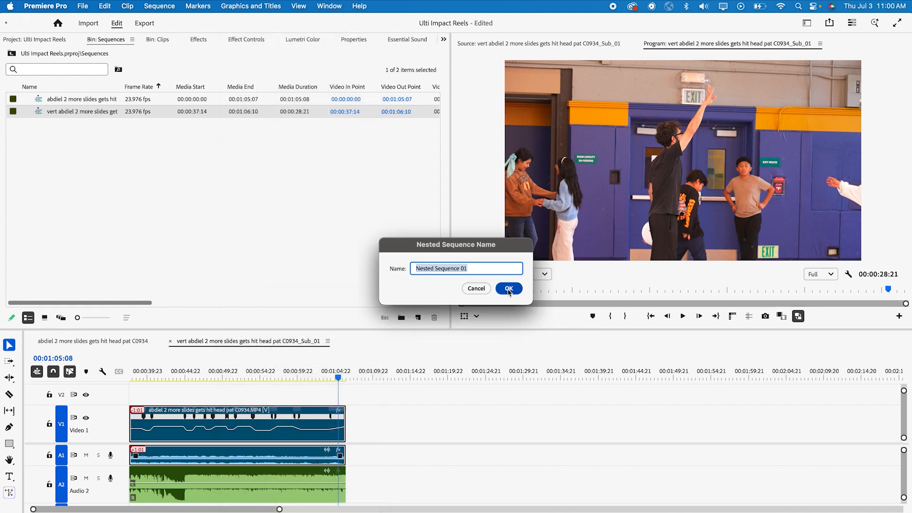
{"action": "left_click", "coordinate": [508, 289]}
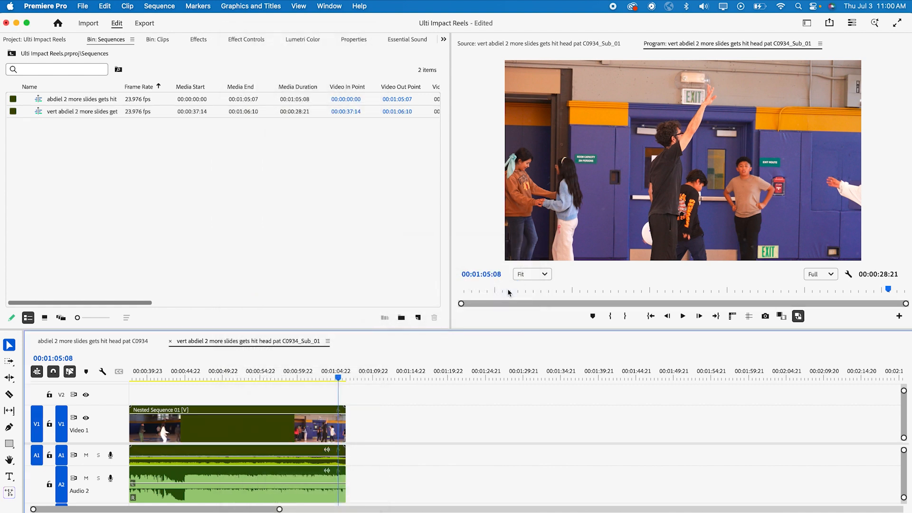
Select Nested Sequence 01 and return the playhead to the start of the sequence at 00:00:37:14.
{"action": "left_click", "coordinate": [267, 426]}
{"action": "key", "text": "equal"}
{"action": "key", "text": "equal"}
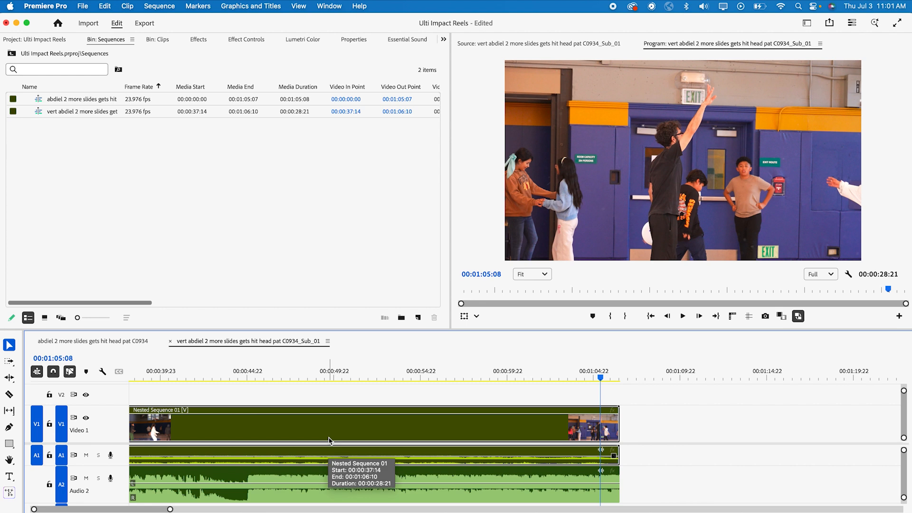
{"action": "scroll", "coordinate": [351, 412], "scroll_direction": "left", "scroll_amount": 1}
{"action": "left_click_drag", "start_coordinate": [169, 375], "coordinate": [124, 374]}
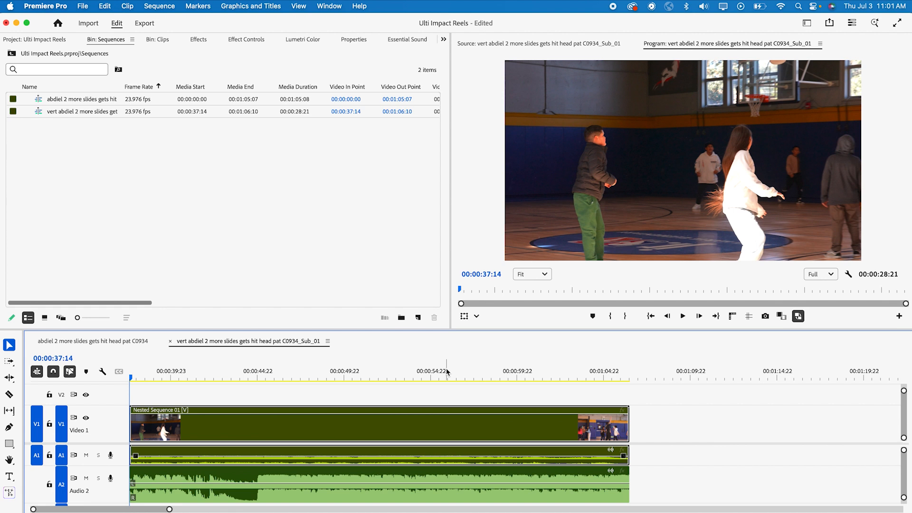
Set the sequence's frame size to 1080 horizontal by 1920 vertical and accept deleting its previews.
{"action": "left_click", "coordinate": [159, 6]}
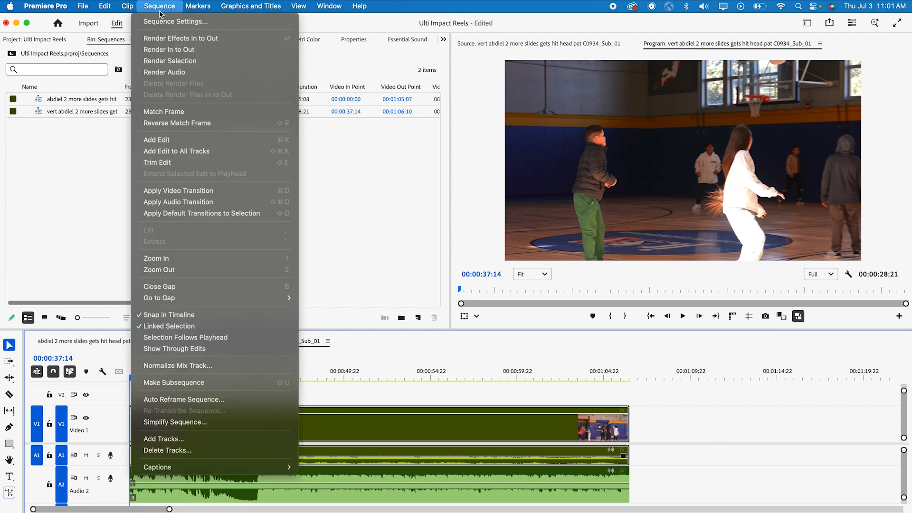
{"action": "left_click", "coordinate": [162, 22]}
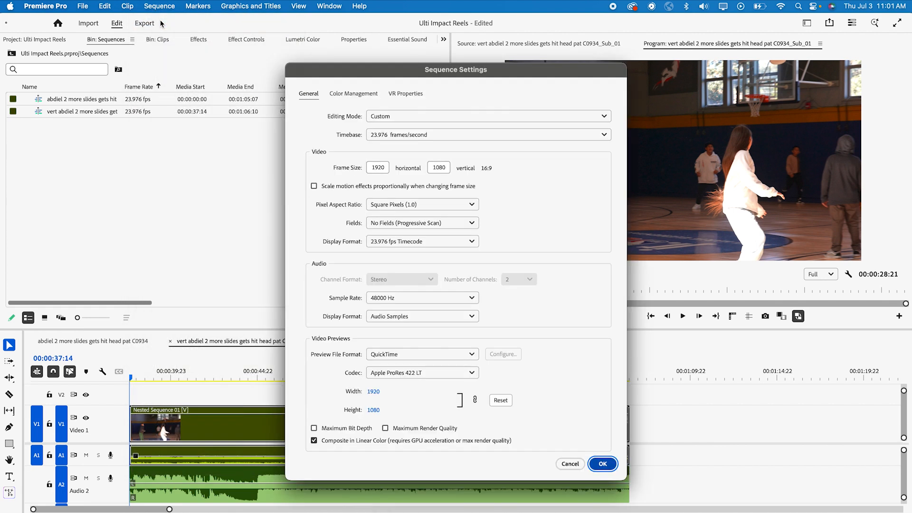
{"action": "left_click", "coordinate": [382, 169]}
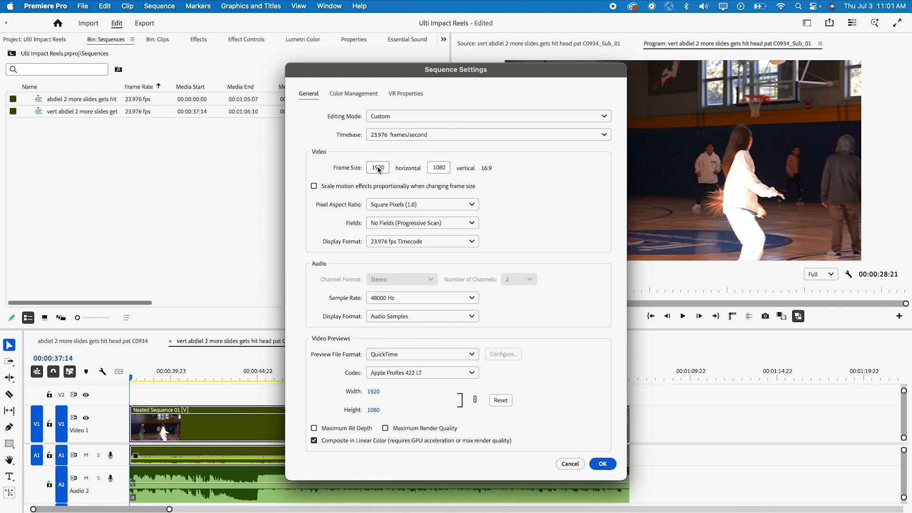
{"action": "left_click", "coordinate": [380, 169]}
{"action": "left_click", "coordinate": [436, 169]}
{"action": "left_click", "coordinate": [378, 169]}
{"action": "type", "text": "1080"}
{"action": "left_click", "coordinate": [439, 169]}
{"action": "type", "text": "1920"}
{"action": "left_click", "coordinate": [545, 219]}
{"action": "left_click", "coordinate": [604, 463]}
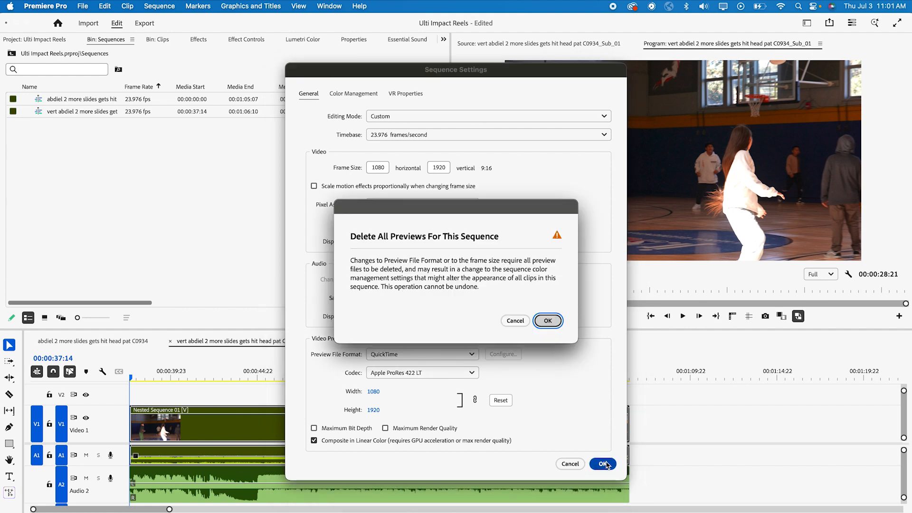
{"action": "left_click", "coordinate": [547, 321]}
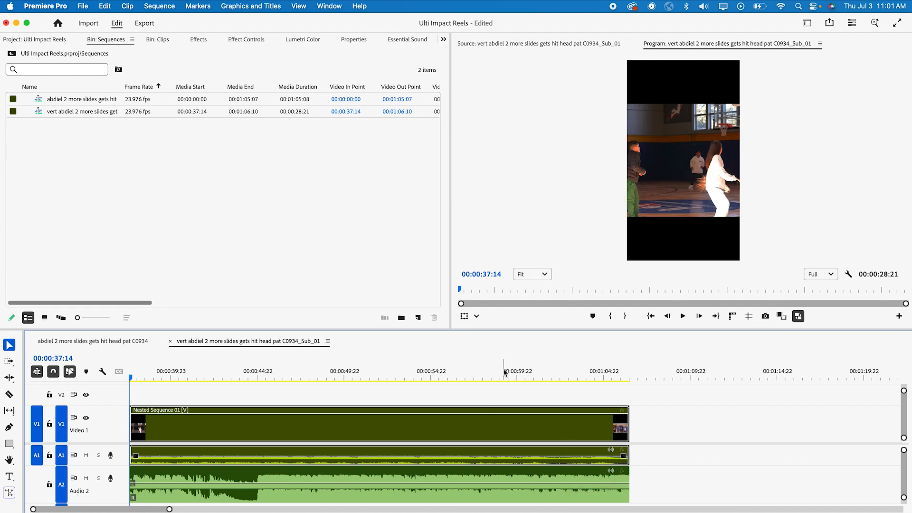
Check the new framing at 00:00:38:20 and switch to the Vertical workspace.
{"action": "left_click", "coordinate": [174, 375]}
{"action": "left_click_drag", "start_coordinate": [174, 374], "coordinate": [151, 375]}
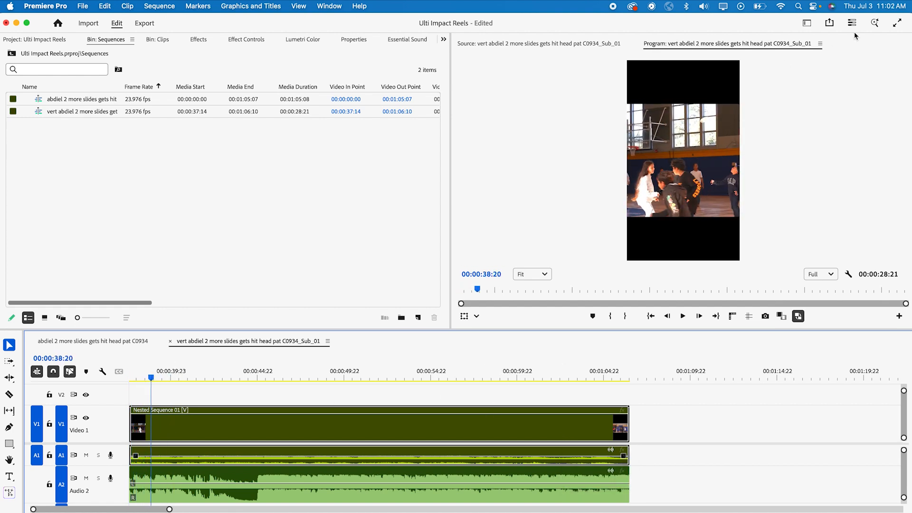
{"action": "left_click", "coordinate": [807, 23]}
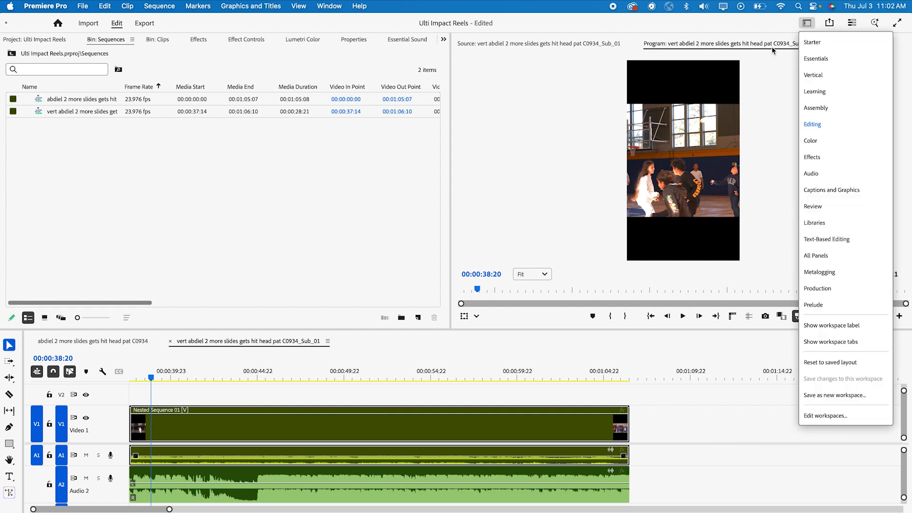
{"action": "left_click", "coordinate": [773, 51]}
{"action": "left_click", "coordinate": [806, 23]}
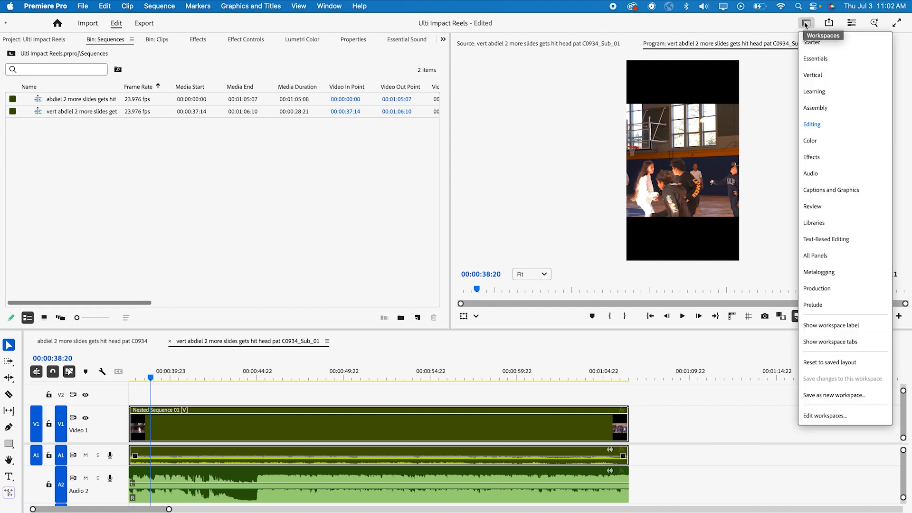
{"action": "left_click", "coordinate": [827, 79]}
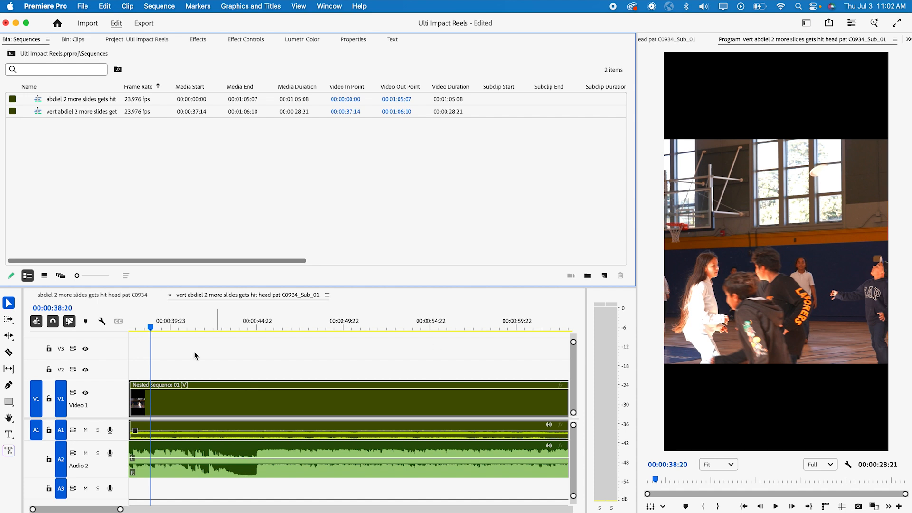
Scrub through the opening action and enable Position keyframing on Nested Sequence 01 at 00:00:37:23.
{"action": "left_click_drag", "start_coordinate": [161, 331], "coordinate": [133, 324]}
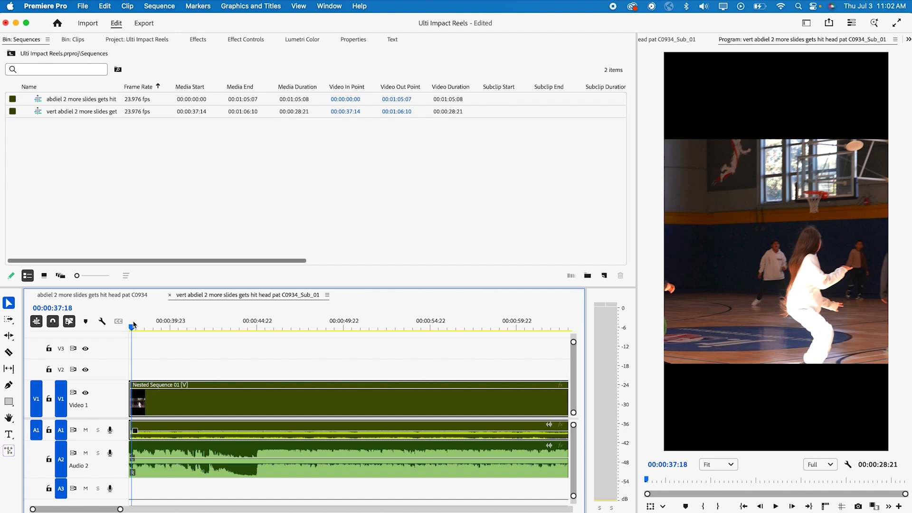
{"action": "left_click_drag", "start_coordinate": [132, 325], "coordinate": [265, 324]}
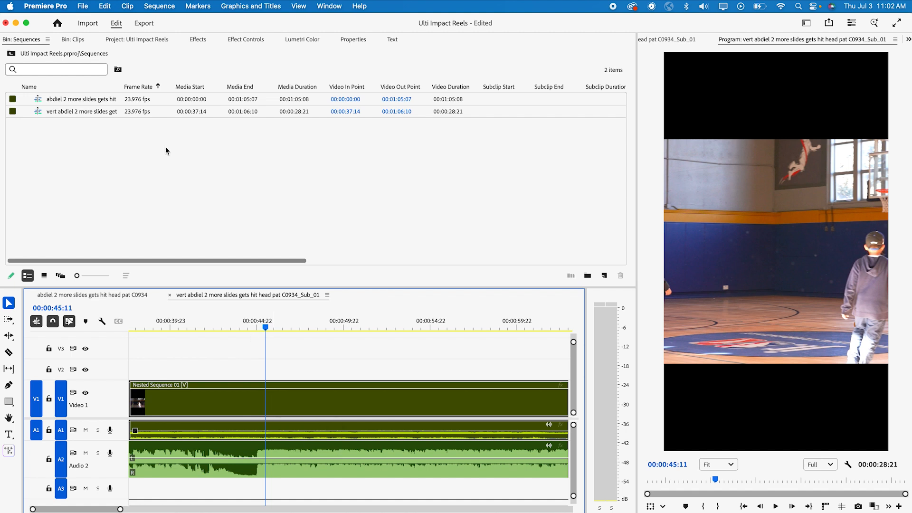
{"action": "left_click", "coordinate": [244, 39]}
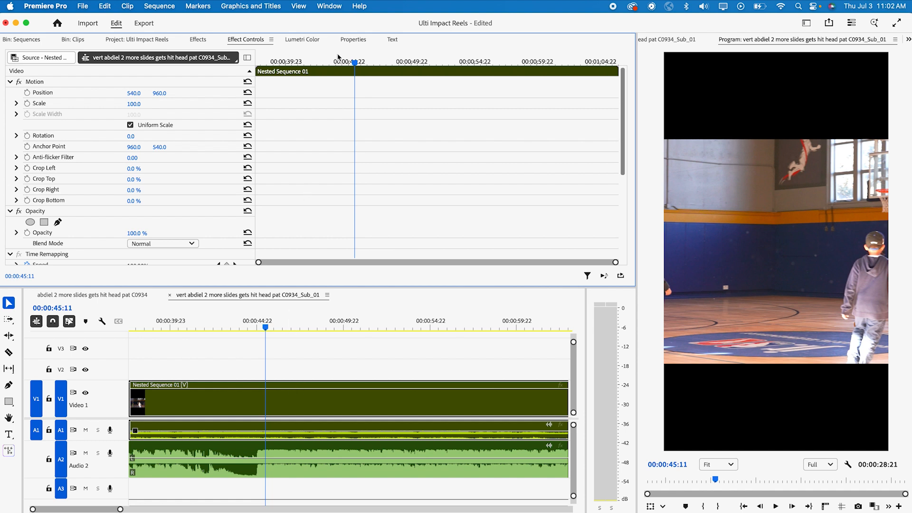
{"action": "left_click_drag", "start_coordinate": [352, 63], "coordinate": [256, 68]}
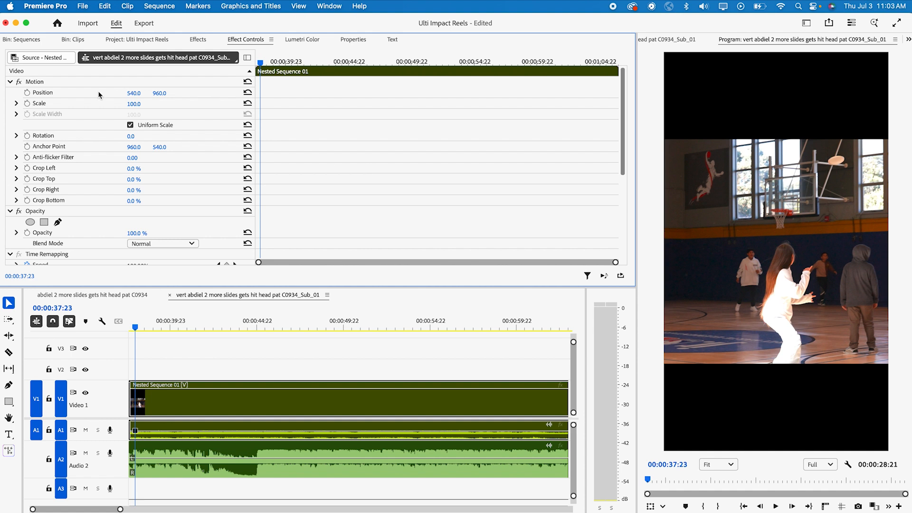
{"action": "left_click", "coordinate": [28, 93]}
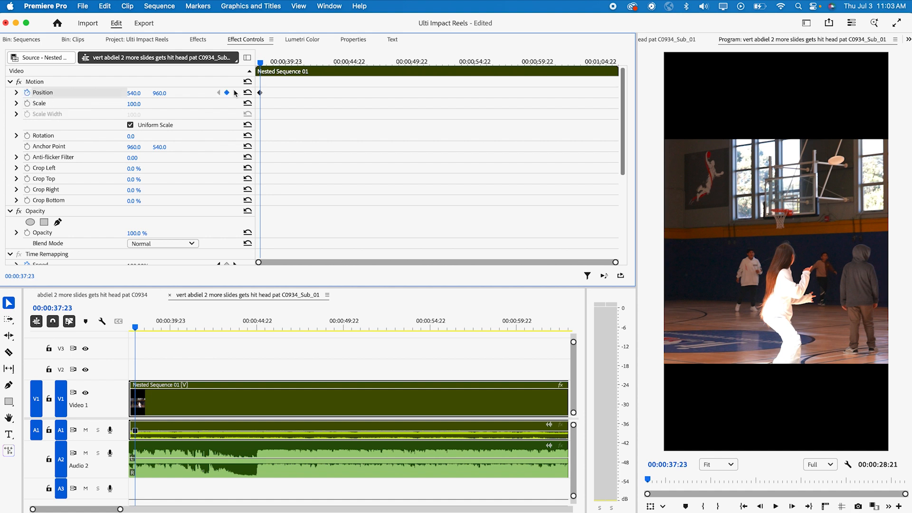
Set the first Position keyframe's horizontal value to 254 to reframe the opening shot.
{"action": "scroll", "coordinate": [258, 92], "scroll_direction": "up", "scroll_amount": 5}
{"action": "scroll", "coordinate": [407, 113], "scroll_direction": "down", "scroll_amount": 8}
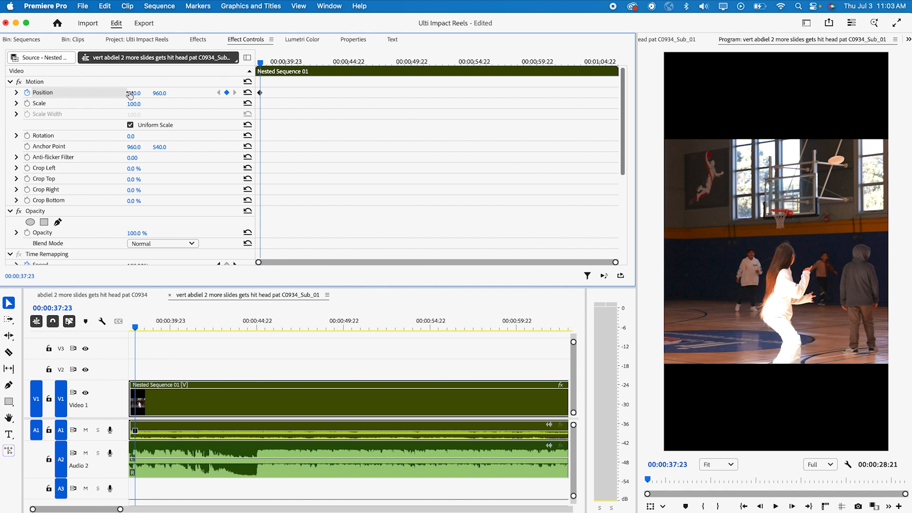
{"action": "left_click_drag", "start_coordinate": [133, 93], "coordinate": [0, 93]}
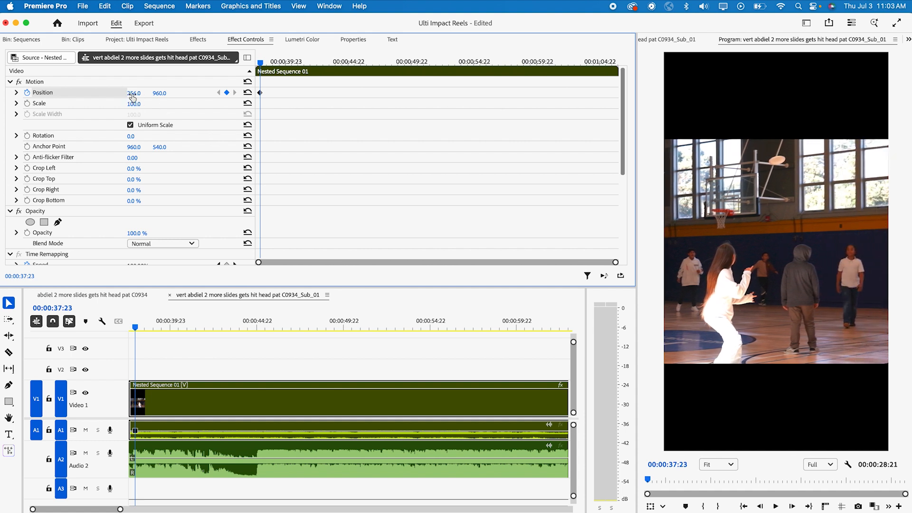
{"action": "mouse_move", "coordinate": [134, 93]}
{"action": "left_mouse_down"}
{"action": "mouse_move", "coordinate": [0, 93]}
{"action": "mouse_move", "coordinate": [643, 93]}
{"action": "mouse_move", "coordinate": [139, 94]}
{"action": "left_mouse_up"}
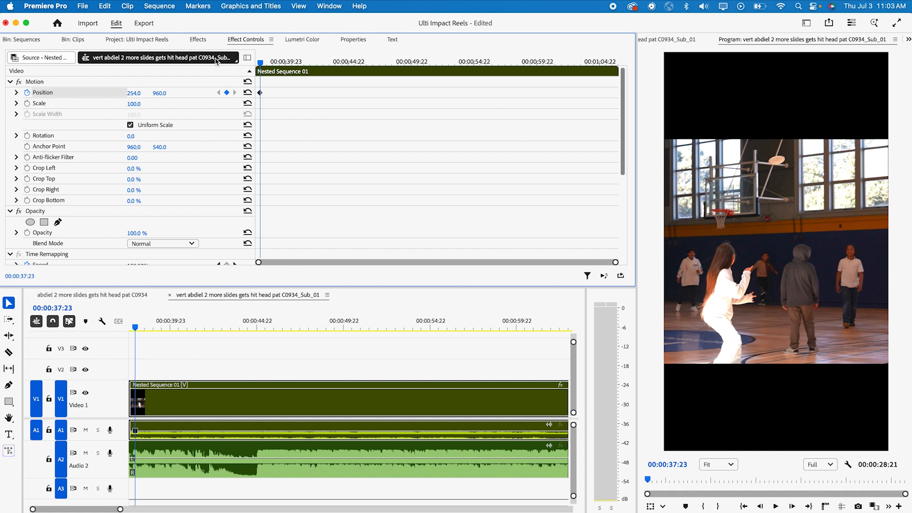
Play ahead to 00:00:40:07 and add a Position keyframe there with a horizontal value of 372.
{"action": "key", "text": "space"}
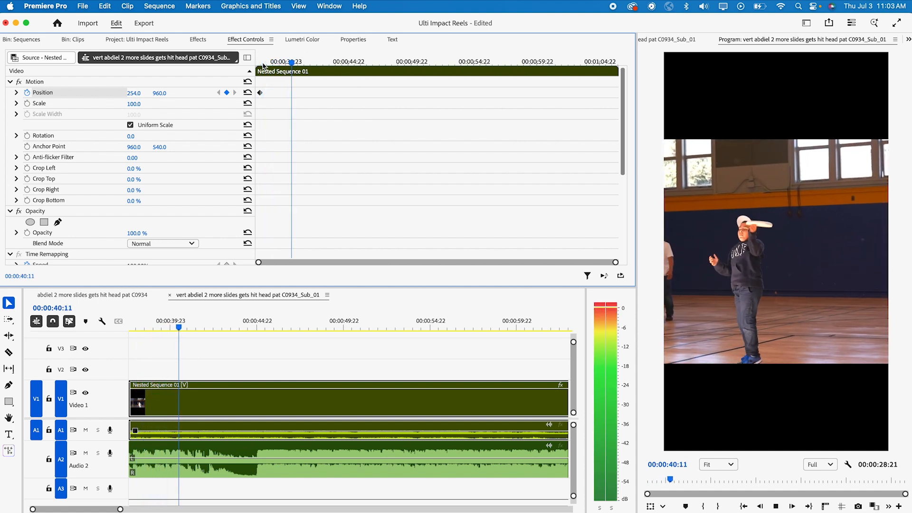
{"action": "key", "text": "space"}
{"action": "left_click_drag", "start_coordinate": [295, 62], "coordinate": [289, 62]}
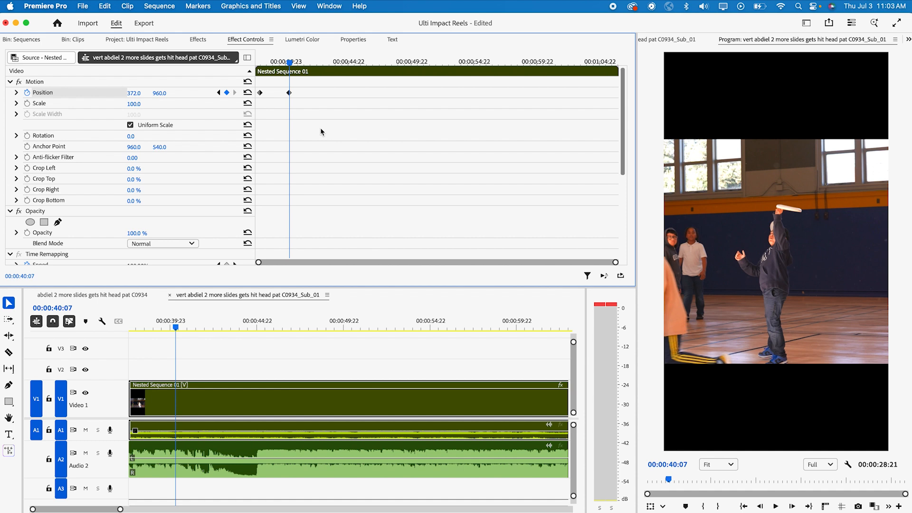
Add a Position keyframe shortly after 00:00:40:16 with horizontal value 505, and hold that framing with another keyframe at 00:00:44:16.
{"action": "key", "text": "space"}
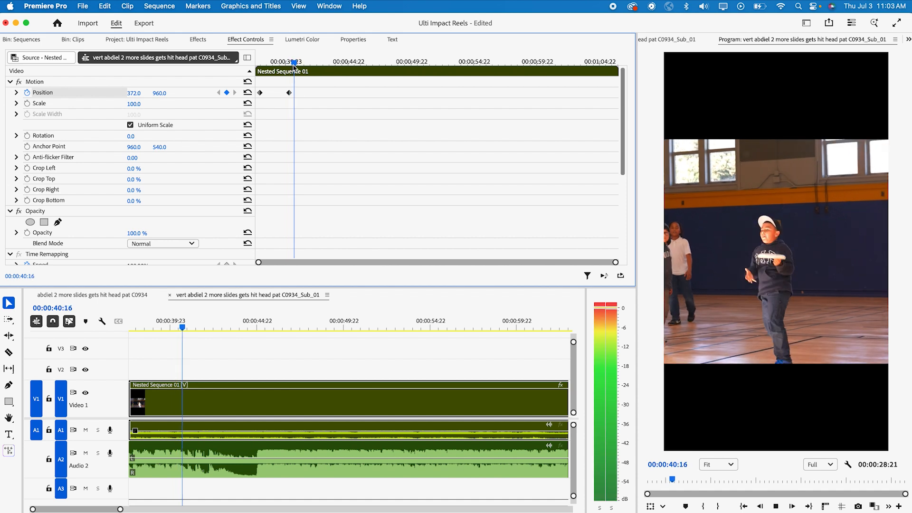
{"action": "left_click_drag", "start_coordinate": [135, 99], "coordinate": [138, 95]}
{"action": "key", "text": "space"}
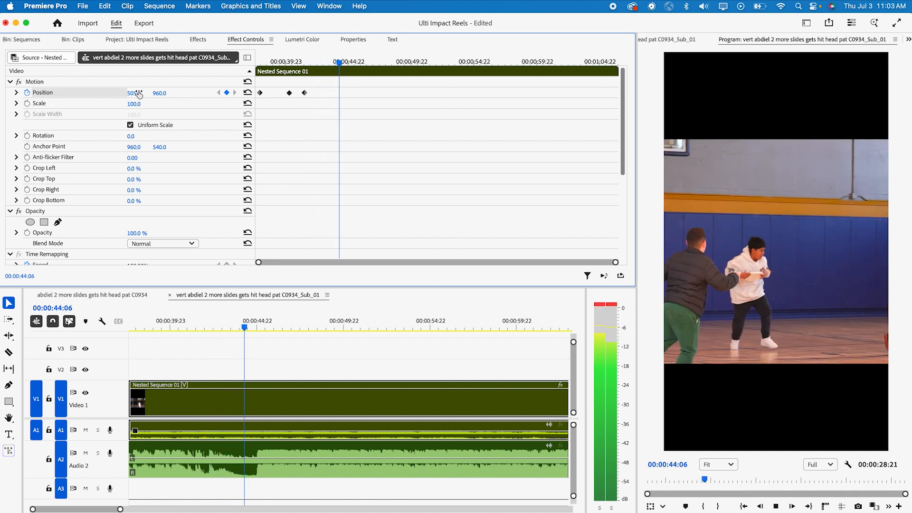
{"action": "key", "text": "space"}
{"action": "left_click_drag", "start_coordinate": [350, 72], "coordinate": [346, 69]}
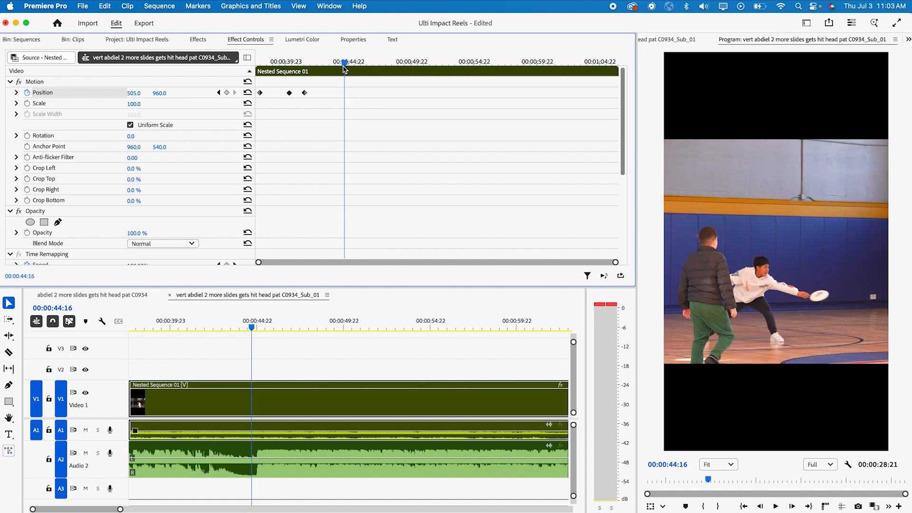
{"action": "left_click", "coordinate": [227, 93]}
Add a Position keyframe at 00:00:45:07 with a horizontal value of 126 and play back the pan.
{"action": "key", "text": "space"}
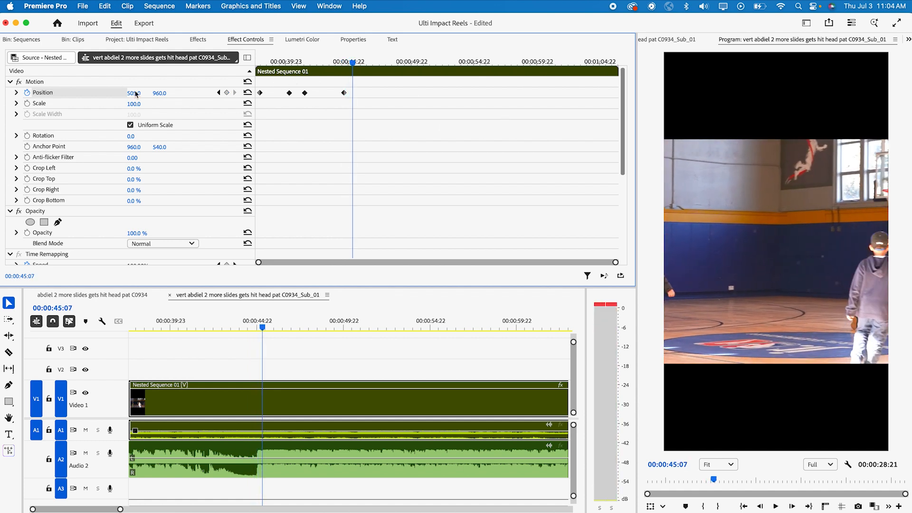
{"action": "left_click_drag", "start_coordinate": [135, 93], "coordinate": [68, 93]}
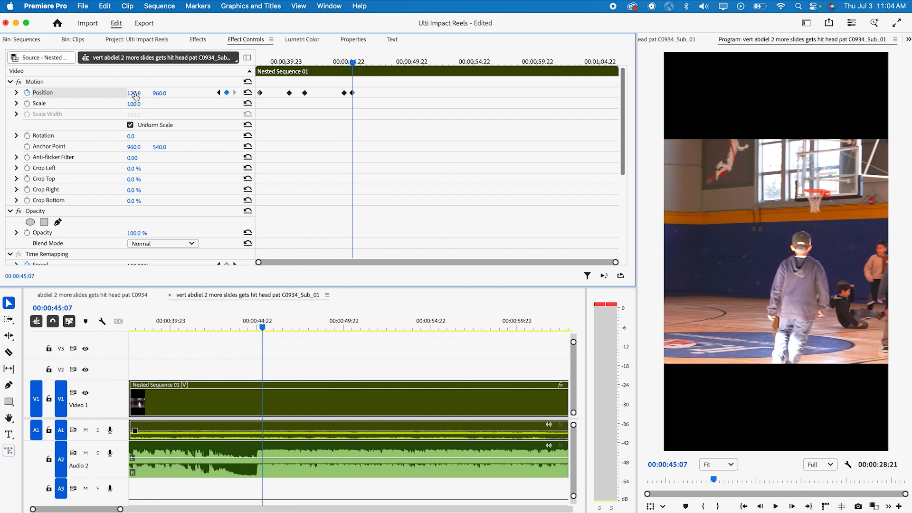
{"action": "mouse_move", "coordinate": [134, 93]}
{"action": "left_mouse_down"}
{"action": "mouse_move", "coordinate": [19, 93]}
{"action": "mouse_move", "coordinate": [134, 92]}
{"action": "left_mouse_up"}
{"action": "left_click_drag", "start_coordinate": [349, 64], "coordinate": [345, 63]}
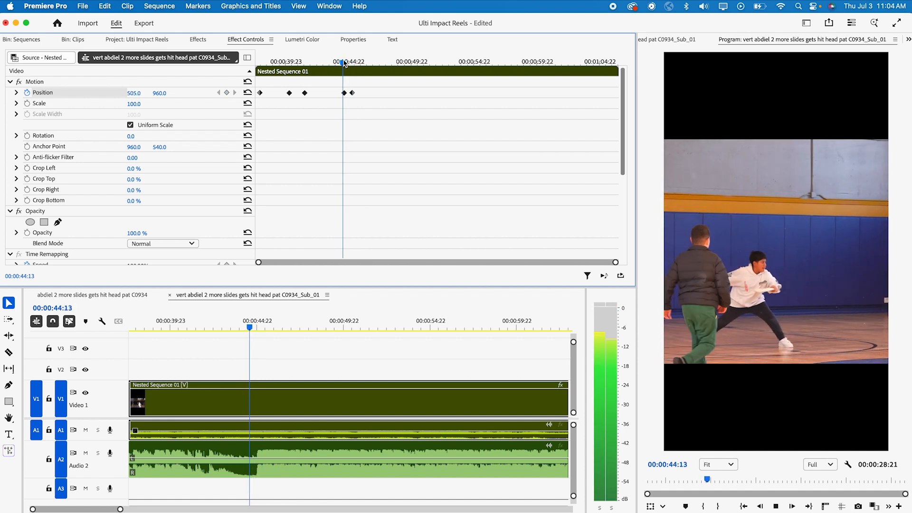
{"action": "key", "text": "space"}
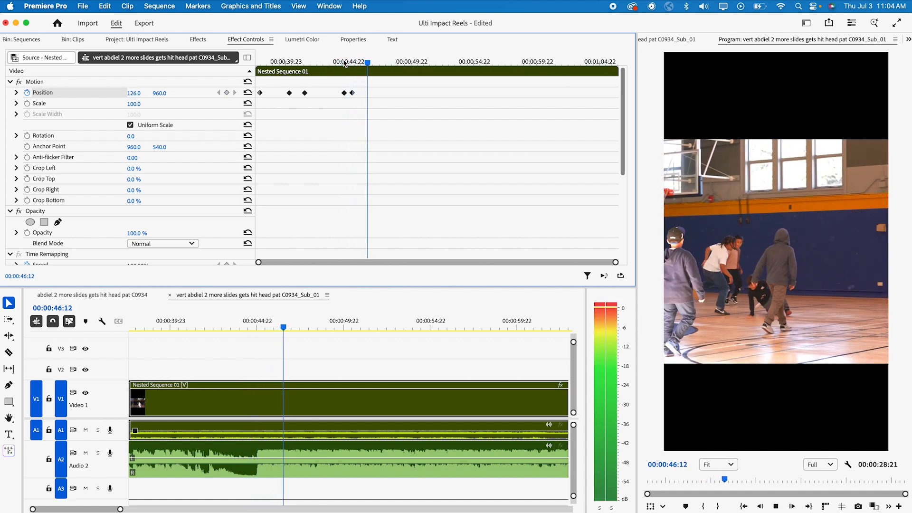
{"action": "key", "text": "space"}
Try a Position keyframe at 00:00:47:07 with a horizontal value of 406.
{"action": "mouse_move", "coordinate": [378, 67]}
{"action": "left_mouse_down"}
{"action": "mouse_move", "coordinate": [355, 65]}
{"action": "mouse_move", "coordinate": [380, 71]}
{"action": "left_mouse_up"}
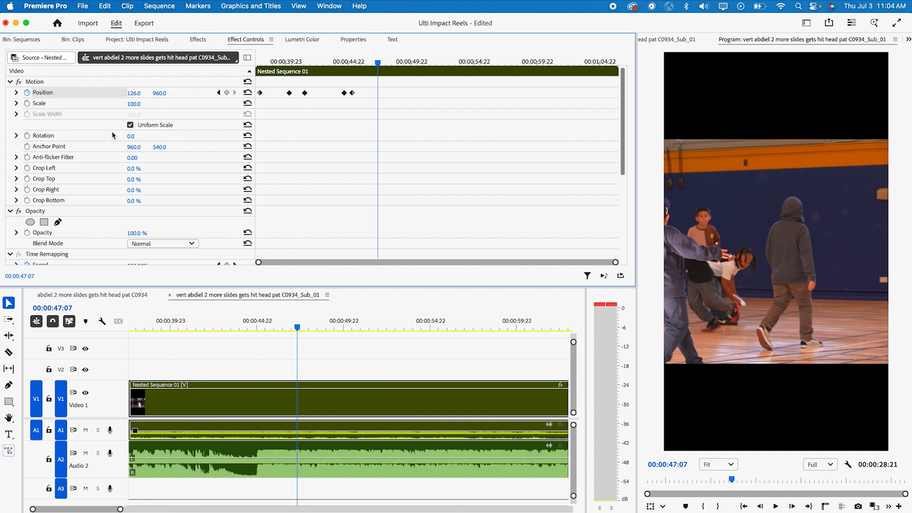
{"action": "left_click_drag", "start_coordinate": [133, 93], "coordinate": [160, 93]}
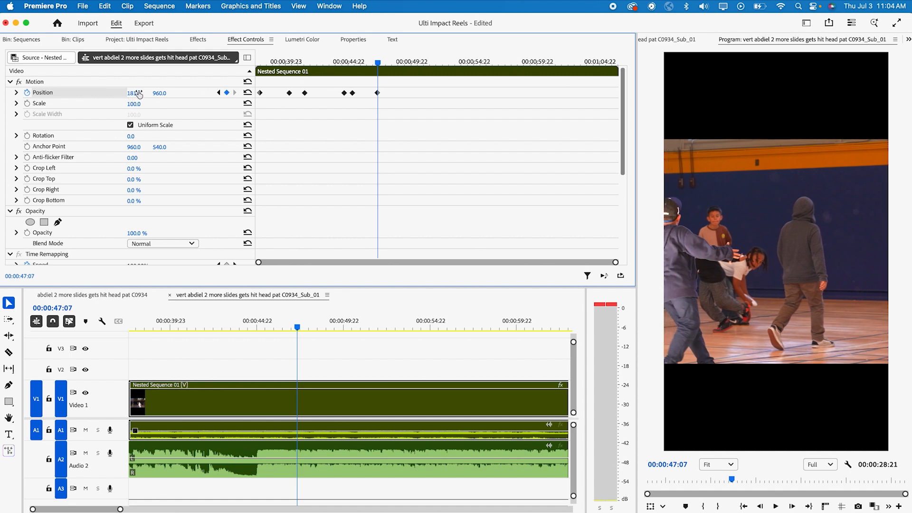
{"action": "key", "text": "super+z"}
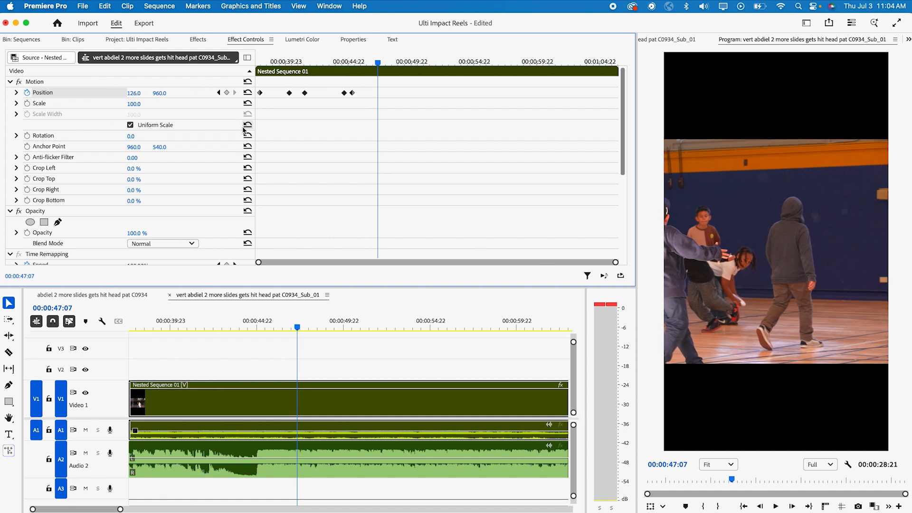
{"action": "left_click_drag", "start_coordinate": [135, 93], "coordinate": [268, 93]}
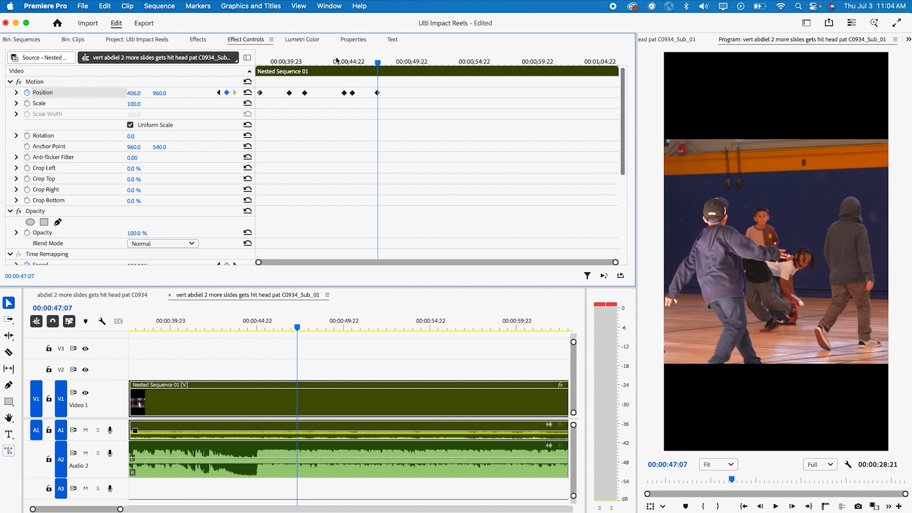
Play back the framing from about 00:00:43:22 and delete the Position keyframe at 00:00:47:07.
{"action": "left_click", "coordinate": [336, 61]}
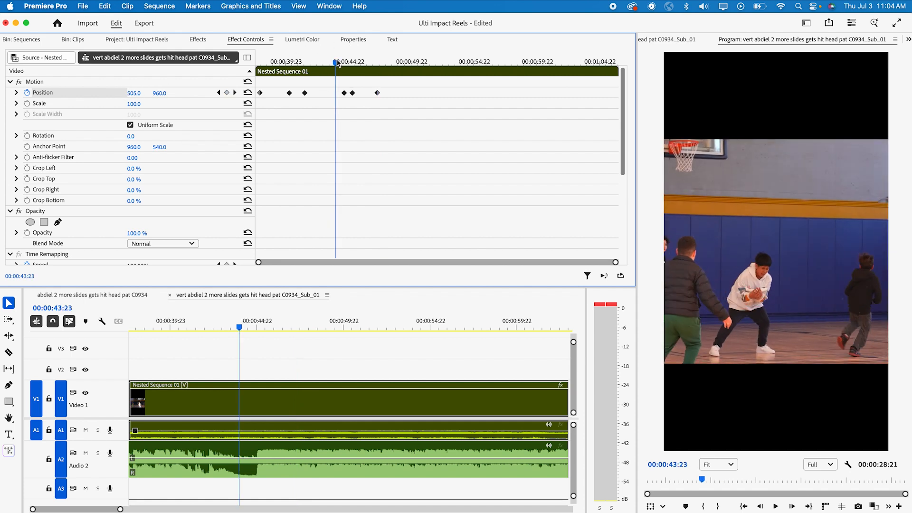
{"action": "key", "text": "Left"}
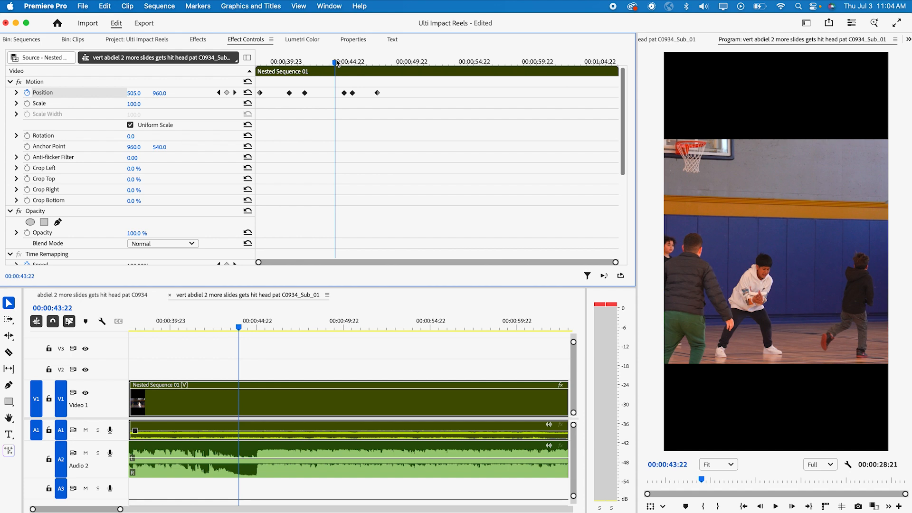
{"action": "mouse_move", "coordinate": [335, 59]}
{"action": "left_mouse_down"}
{"action": "mouse_move", "coordinate": [375, 72]}
{"action": "mouse_move", "coordinate": [345, 69]}
{"action": "left_mouse_up"}
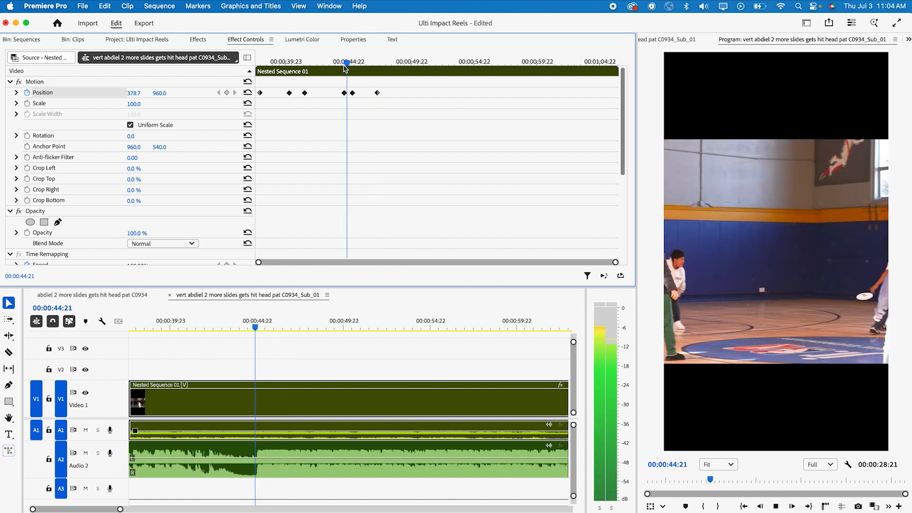
{"action": "key", "text": "space"}
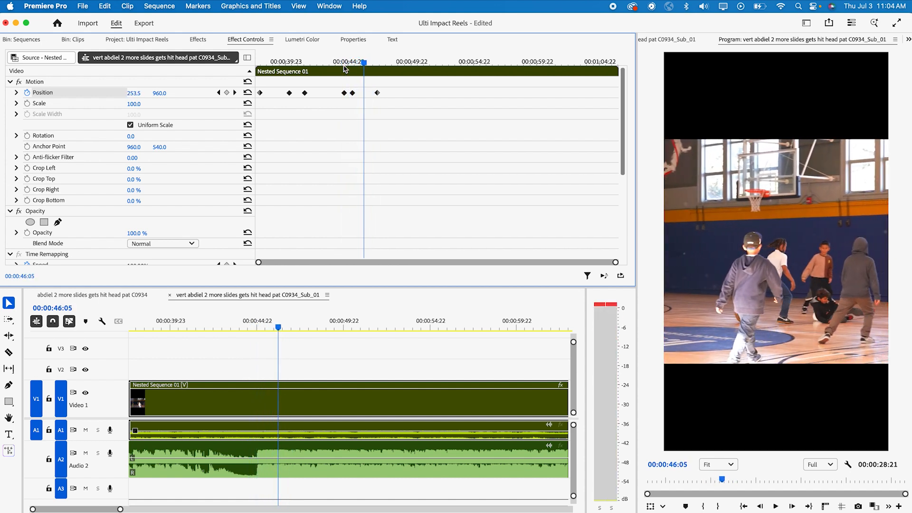
{"action": "key", "text": "Delete"}
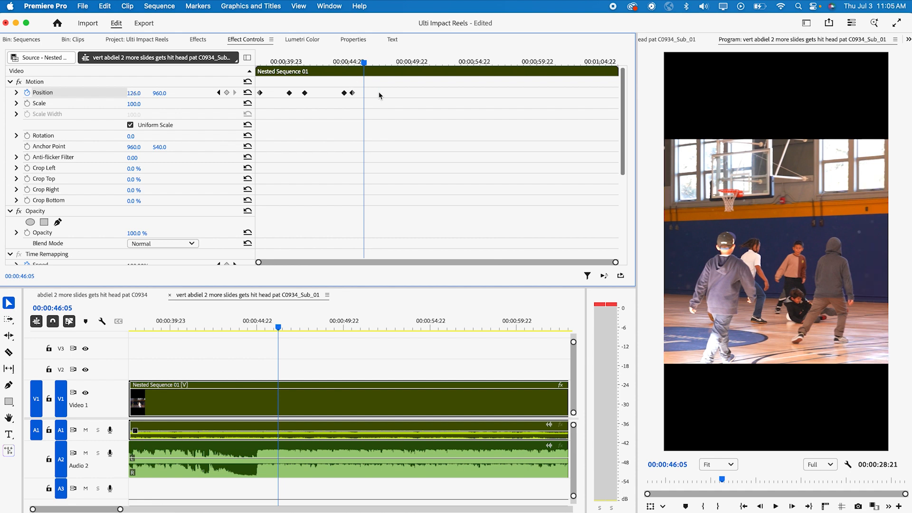
Replay the pan and add a Position keyframe at 00:00:46:09 that holds the current framing.
{"action": "left_click", "coordinate": [345, 64]}
{"action": "key", "text": "space"}
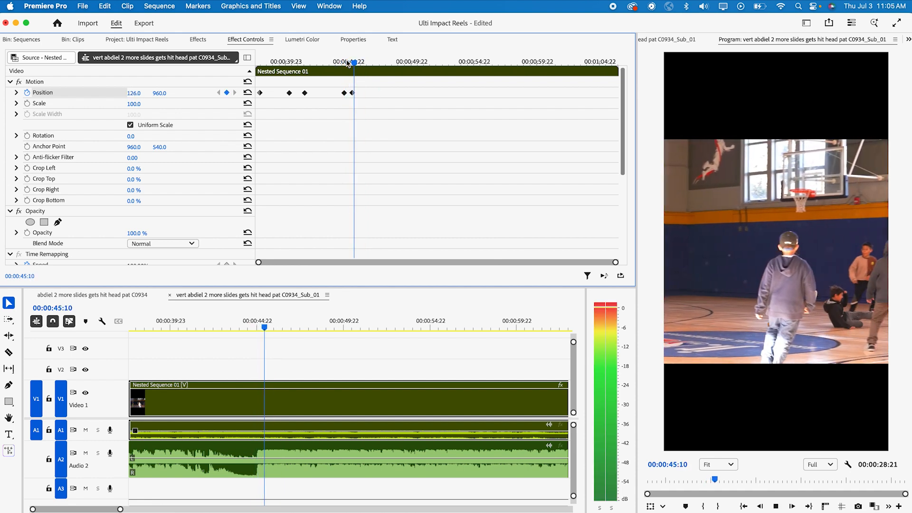
{"action": "key", "text": "space"}
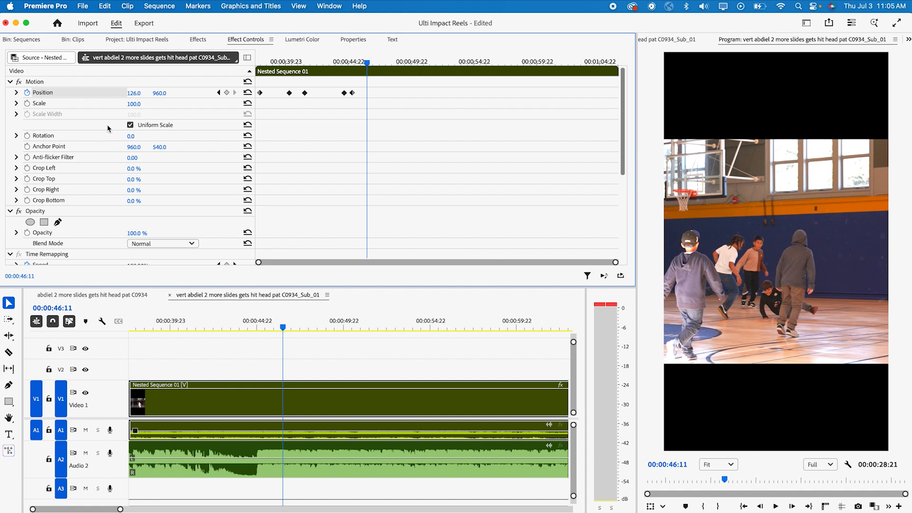
{"action": "left_click_drag", "start_coordinate": [354, 64], "coordinate": [368, 68]}
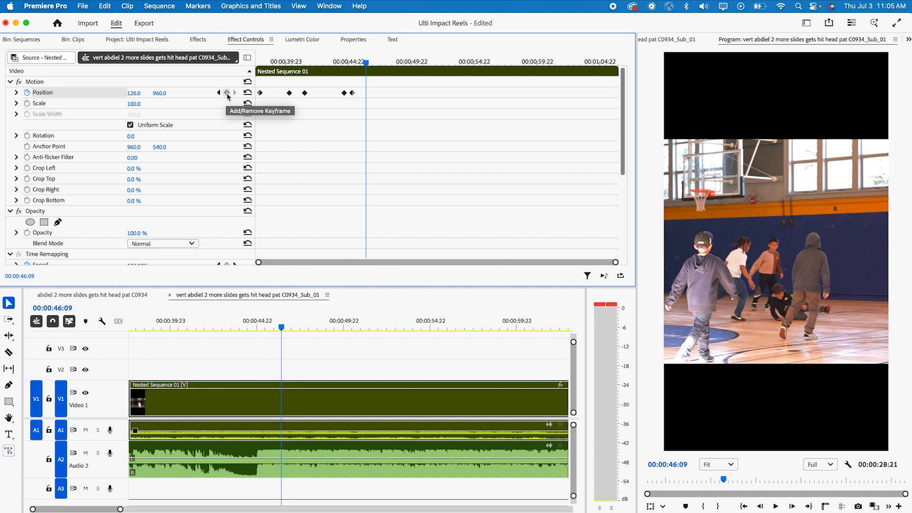
{"action": "left_click", "coordinate": [227, 94]}
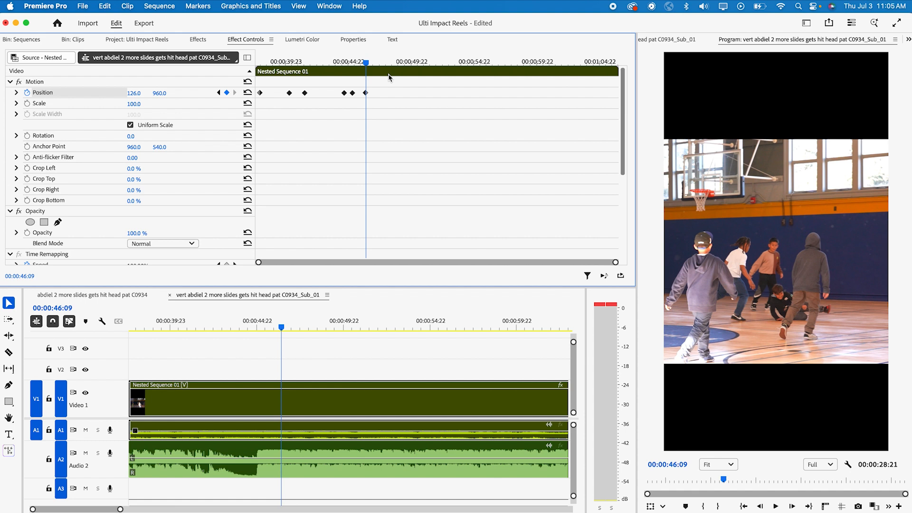
Add Position keyframes near 00:00:47:07 and at 00:00:47:21, reaching a horizontal value of 545, and play on from there.
{"action": "left_click_drag", "start_coordinate": [368, 61], "coordinate": [377, 66]}
{"action": "left_click_drag", "start_coordinate": [137, 92], "coordinate": [387, 62]}
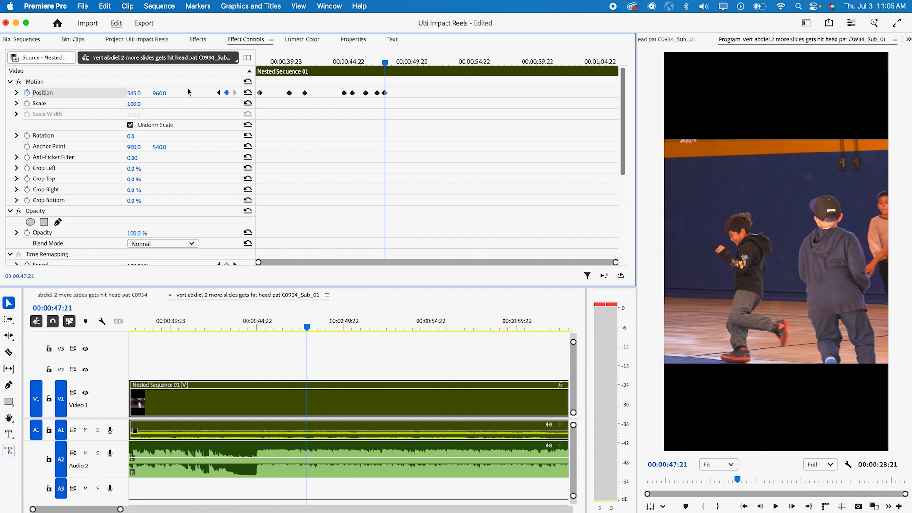
{"action": "key", "text": "space"}
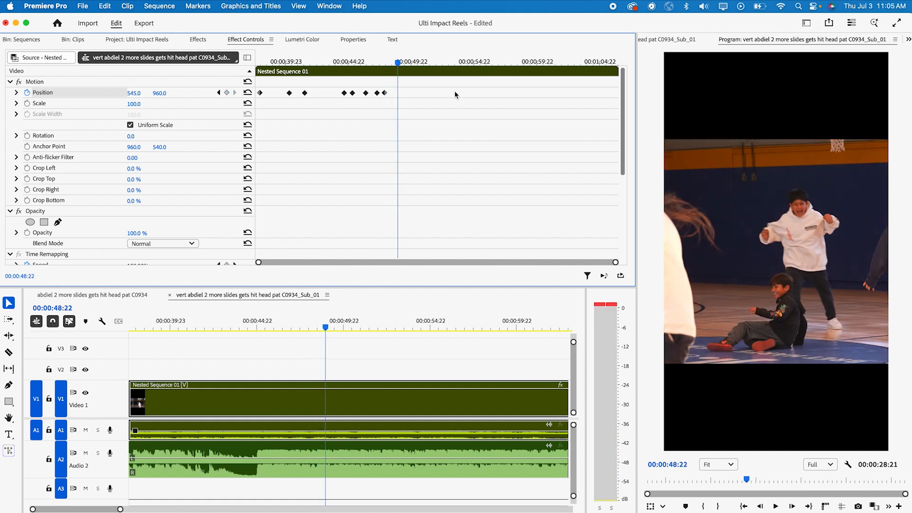
Review the remaining footage, then add a holding Position keyframe just before 00:01:00:00 and a following one with horizontal value about 680.
{"action": "left_click", "coordinate": [334, 61]}
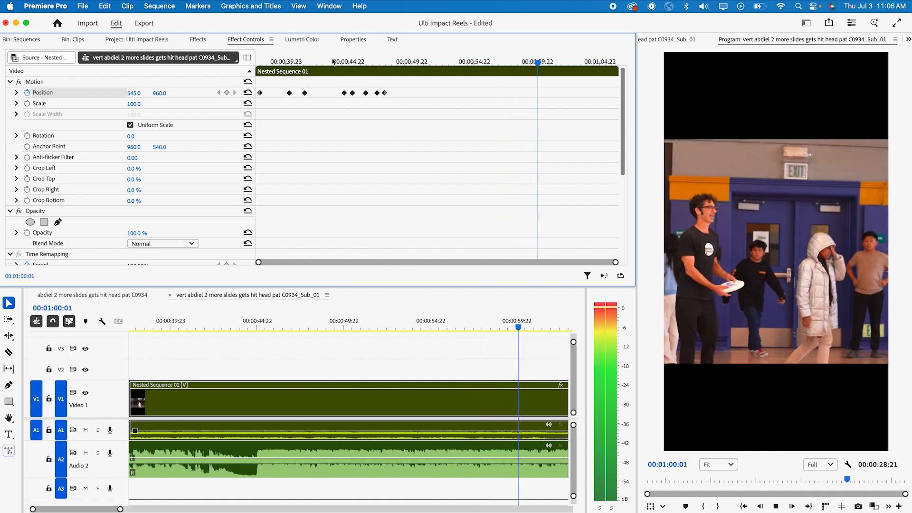
{"action": "key", "text": "space"}
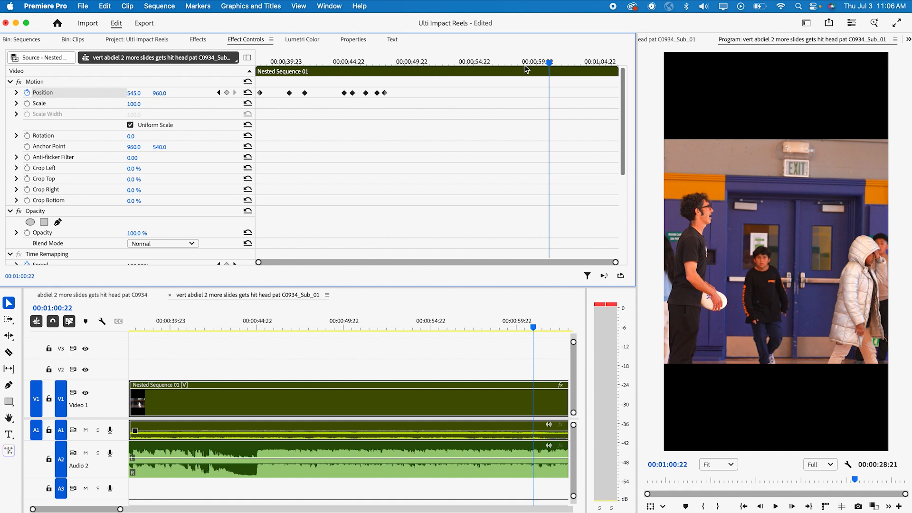
{"action": "left_click_drag", "start_coordinate": [498, 62], "coordinate": [523, 89]}
{"action": "left_click", "coordinate": [226, 92]}
{"action": "left_click_drag", "start_coordinate": [528, 69], "coordinate": [532, 69]}
{"action": "left_click_drag", "start_coordinate": [129, 93], "coordinate": [130, 93]}
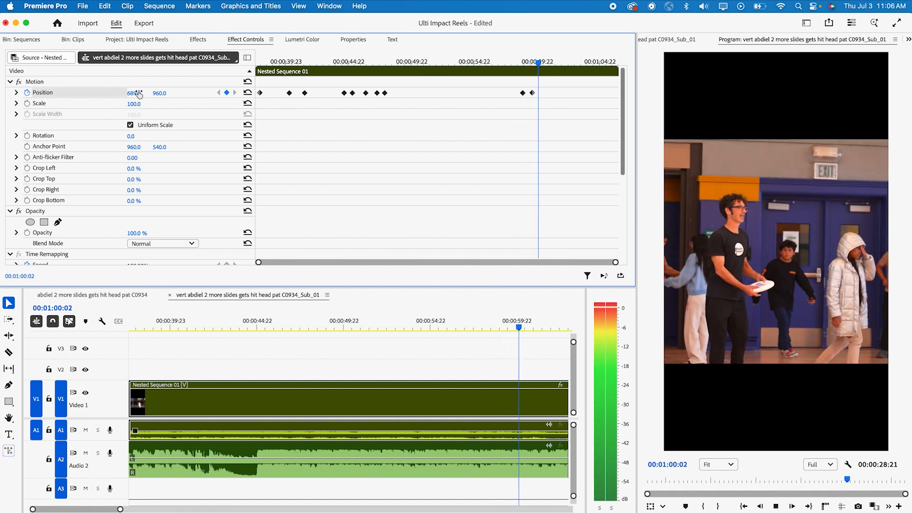
Add a Position keyframe at 00:01:00:23 with horizontal value 761 and play on from there.
{"action": "key", "text": "space"}
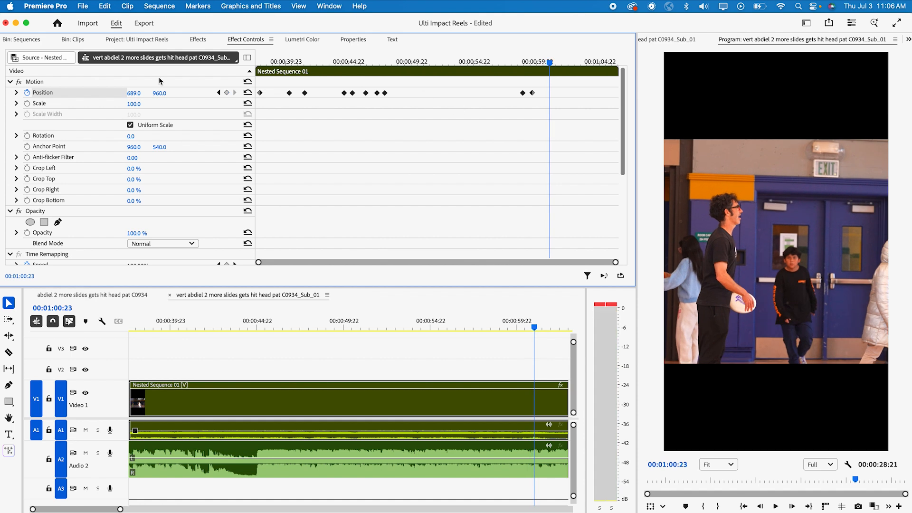
{"action": "key", "text": "space"}
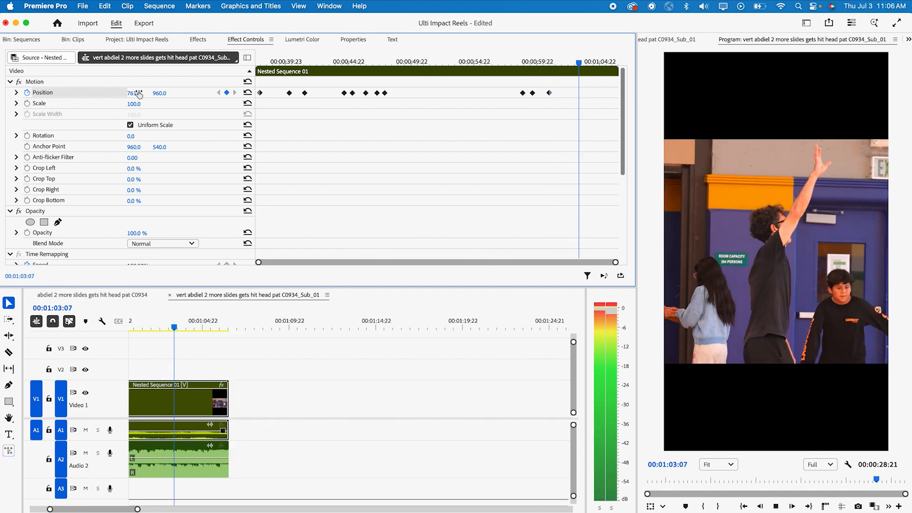
{"action": "key", "text": "space"}
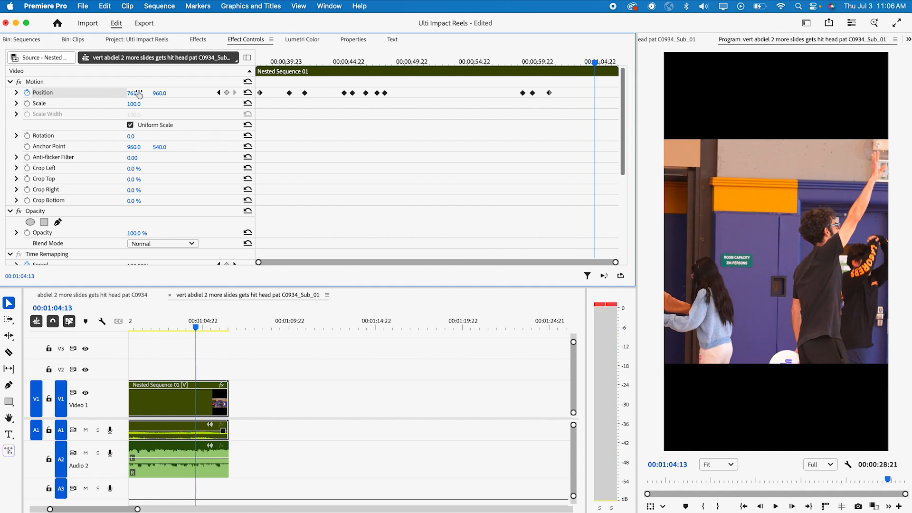
Review the framing of the closing shot from about 00:01:03:00 to the end of the vertical sequence.
{"action": "key", "text": "space"}
{"action": "key", "text": "space"}
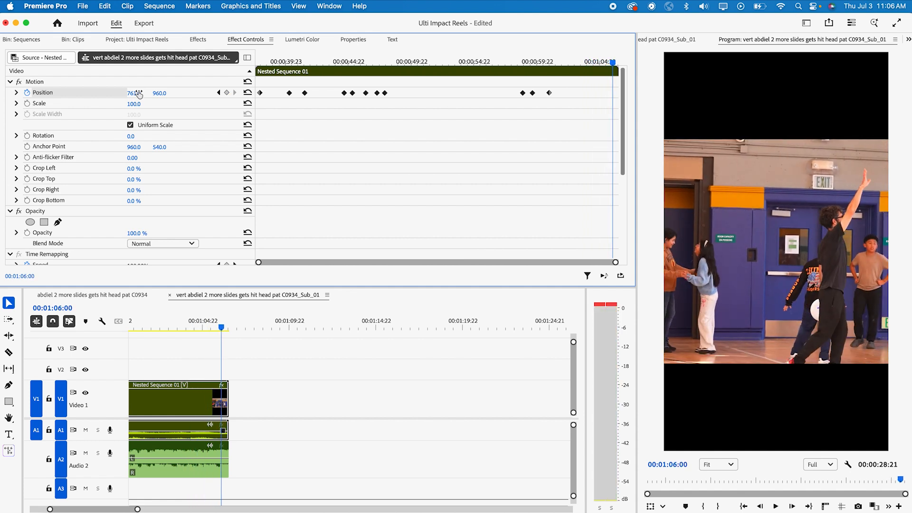
{"action": "left_click", "coordinate": [597, 61]}
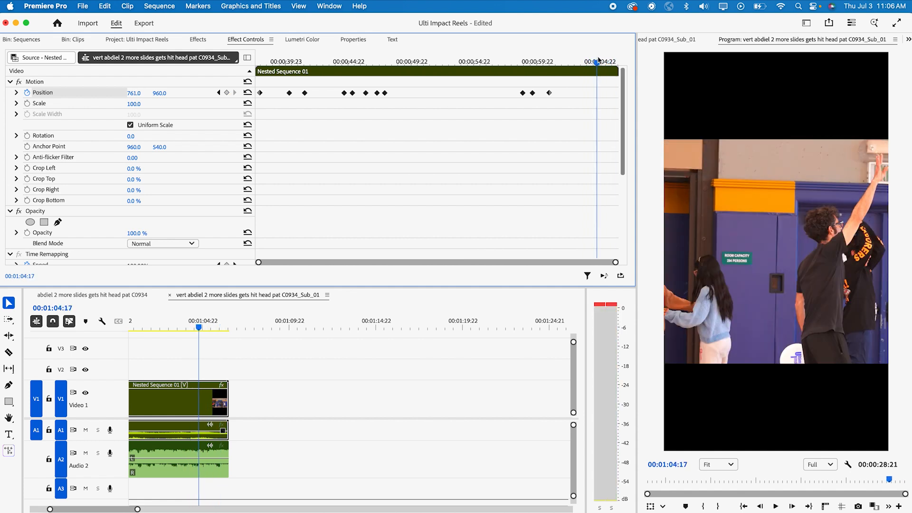
{"action": "key", "text": "space"}
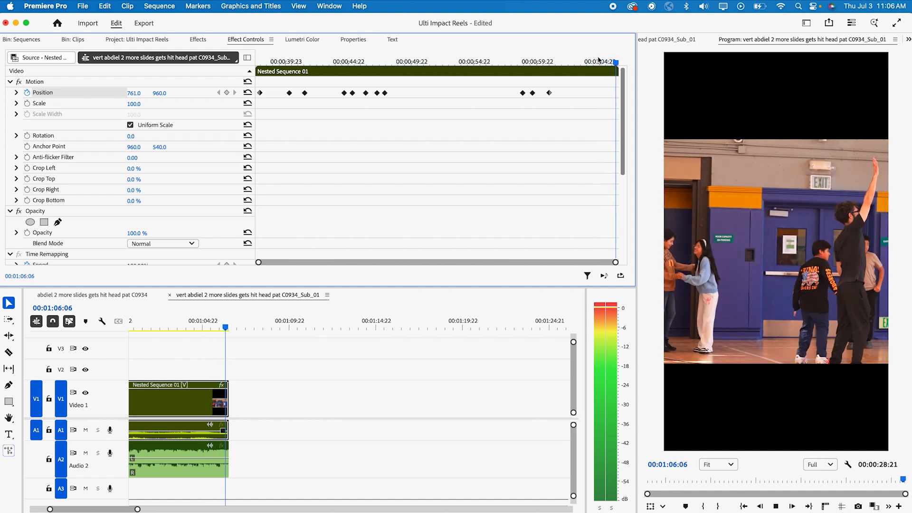
{"action": "key", "text": "space"}
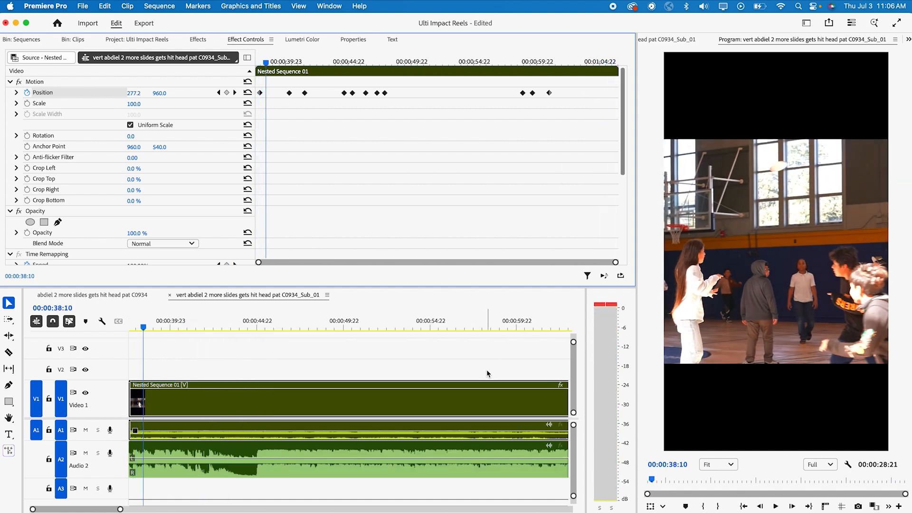
{"action": "scroll", "coordinate": [487, 369], "scroll_direction": "down", "scroll_amount": 4}
{"action": "left_click", "coordinate": [211, 327]}
{"action": "left_click_drag", "start_coordinate": [212, 328], "coordinate": [192, 328]}
{"action": "key", "text": "space"}
{"action": "key", "text": "="}
{"action": "key", "text": "="}
{"action": "key", "text": "="}
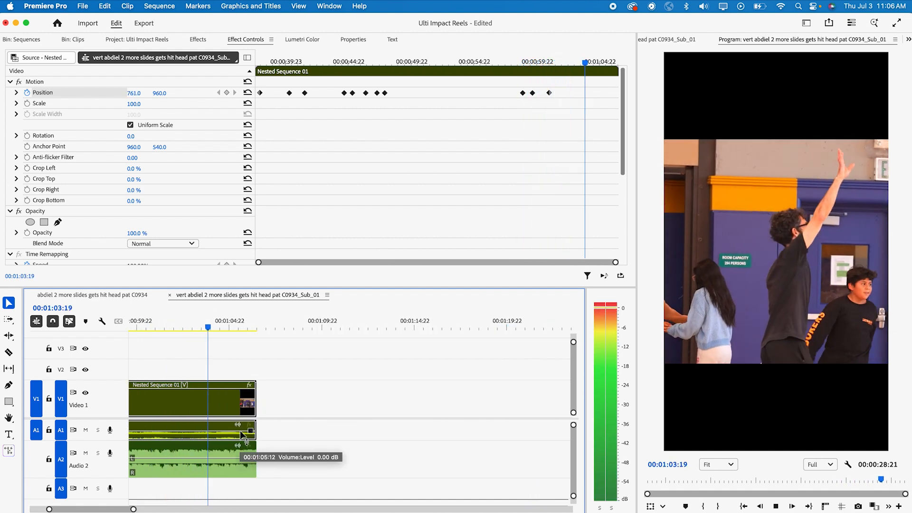
{"action": "key", "text": "space"}
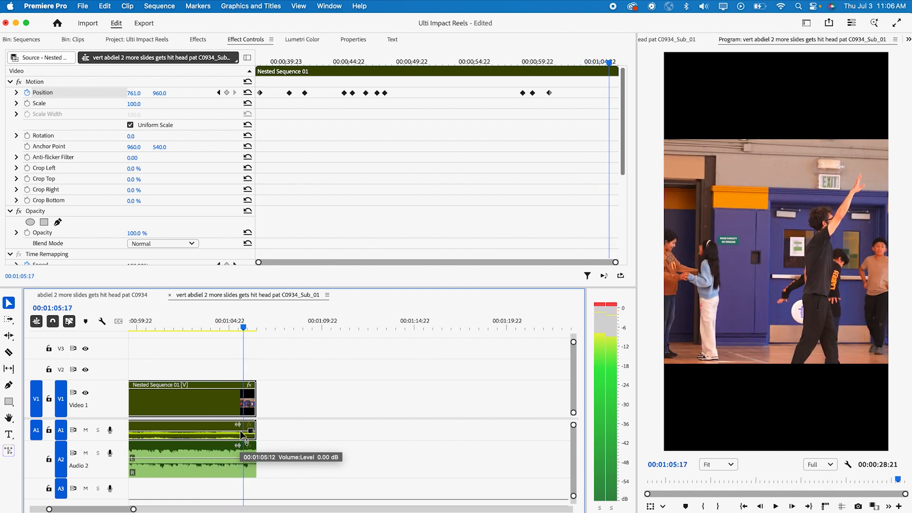
Check the framing at 00:01:01:00 and at the Position keyframes at 00:00:58:20 and 00:00:47:21.
{"action": "left_click_drag", "start_coordinate": [549, 63], "coordinate": [551, 62]}
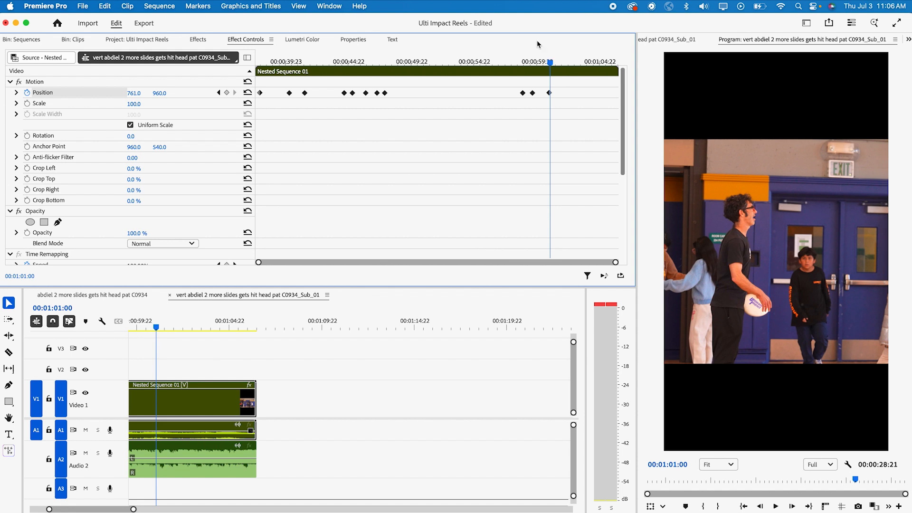
{"action": "left_click_drag", "start_coordinate": [536, 59], "coordinate": [521, 61]}
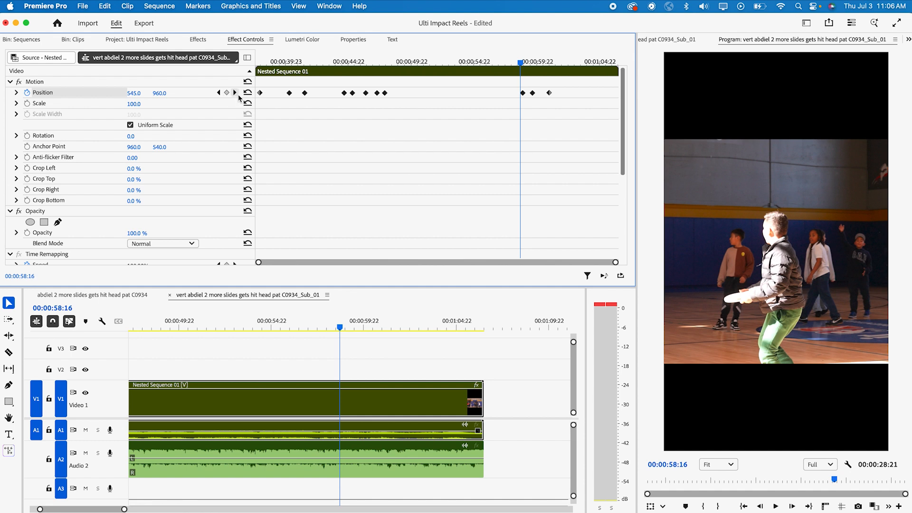
{"action": "left_click", "coordinate": [237, 94]}
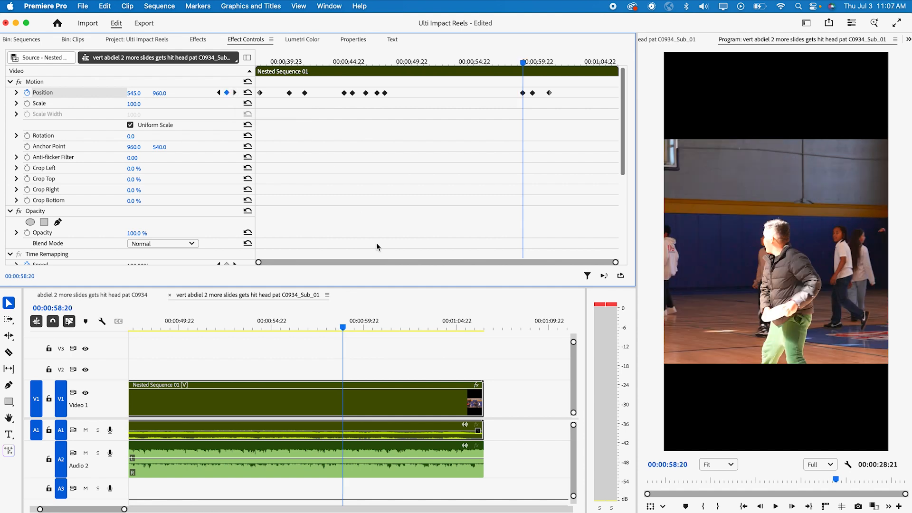
{"action": "left_click", "coordinate": [219, 93]}
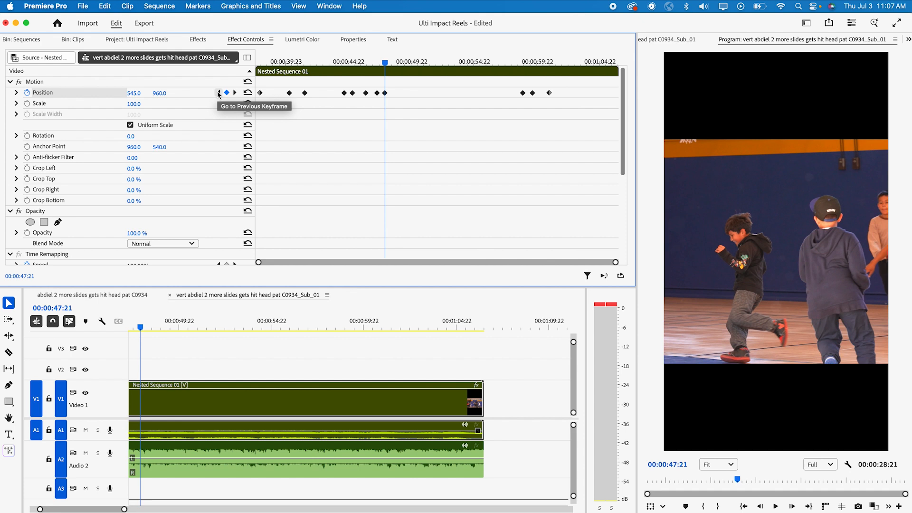
{"action": "left_click", "coordinate": [219, 93]}
{"action": "left_click", "coordinate": [234, 93]}
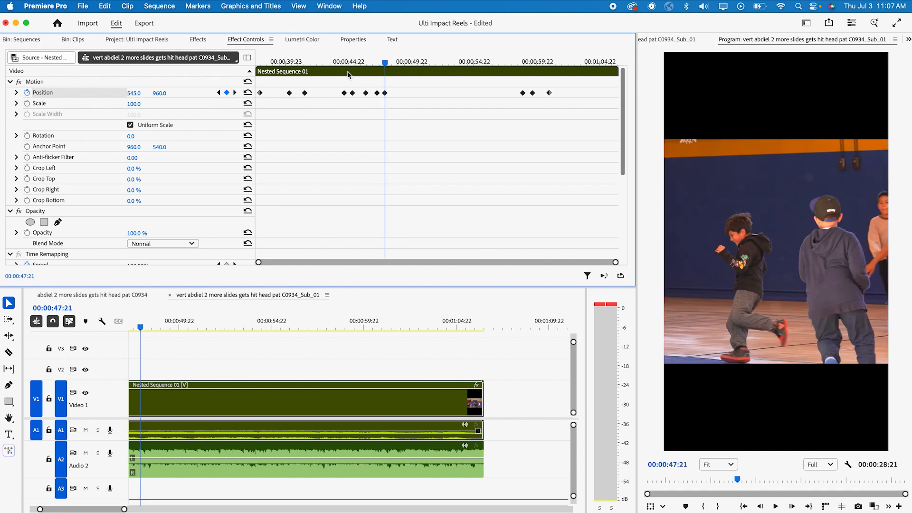
Try a lower horizontal Position value at 00:00:58:05 and play back the result.
{"action": "left_click_drag", "start_coordinate": [400, 65], "coordinate": [514, 65]}
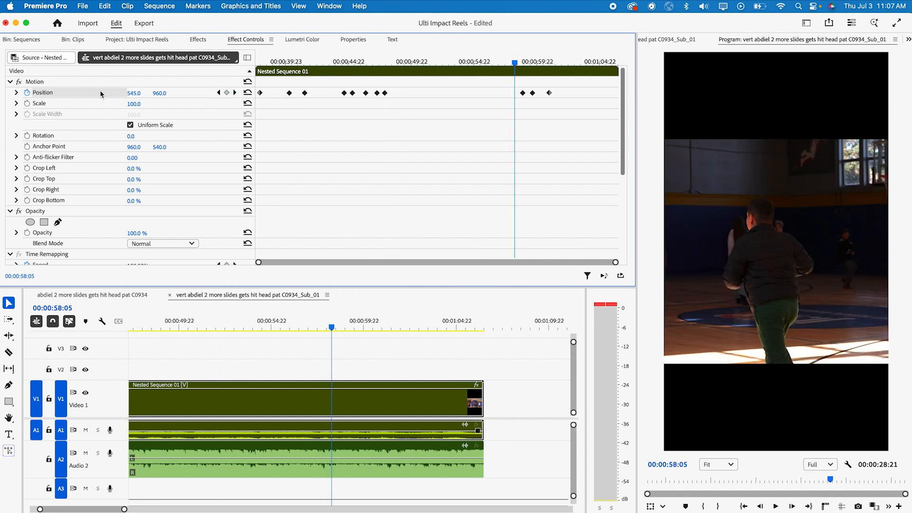
{"action": "left_click_drag", "start_coordinate": [135, 95], "coordinate": [19, 95]}
{"action": "key", "text": "space"}
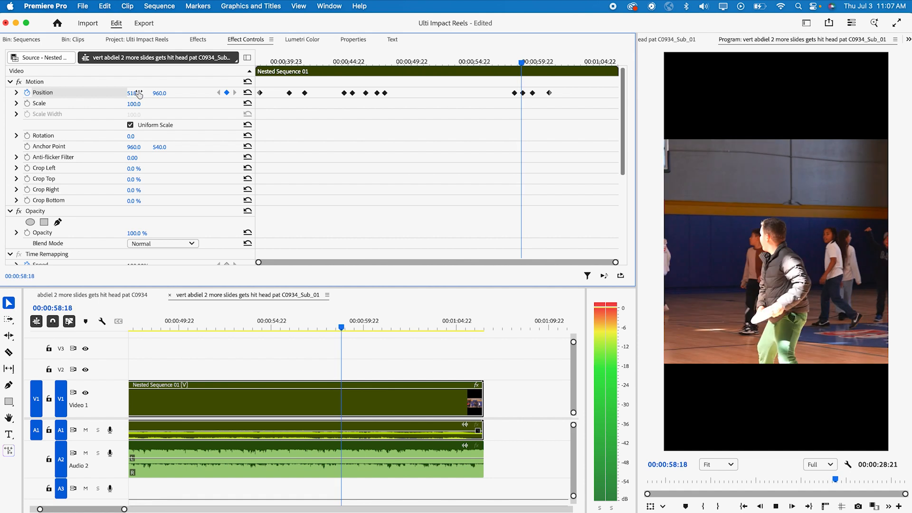
{"action": "key", "text": "space"}
Delete the Position keyframe at 00:00:58:05.
{"action": "left_click", "coordinate": [218, 93]}
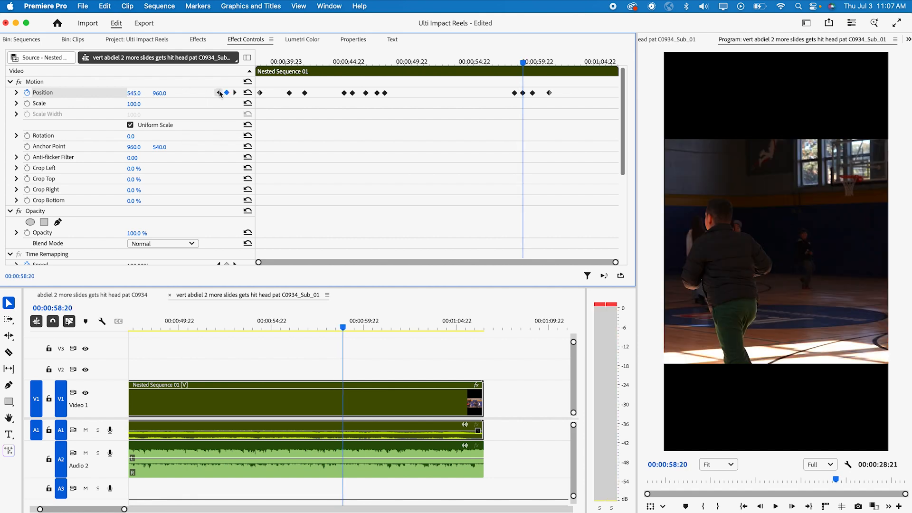
{"action": "key", "text": "Delete"}
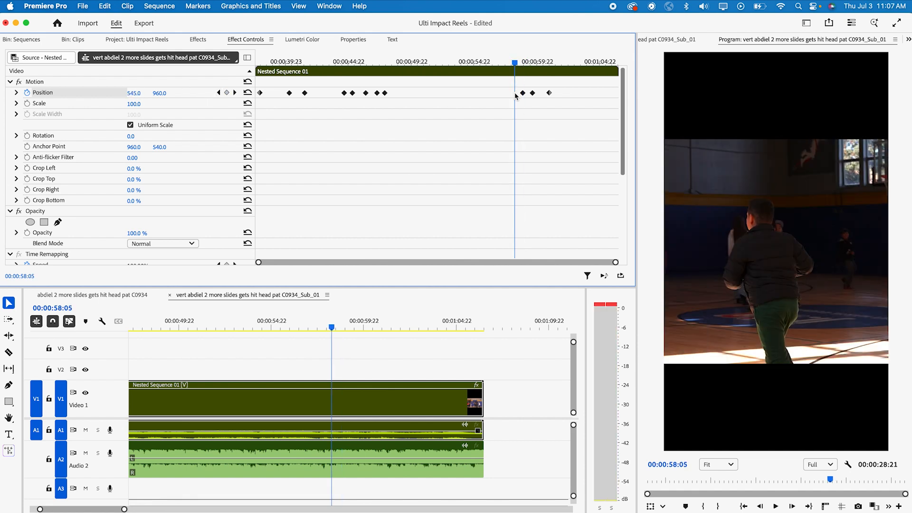
{"action": "key", "text": "Left"}
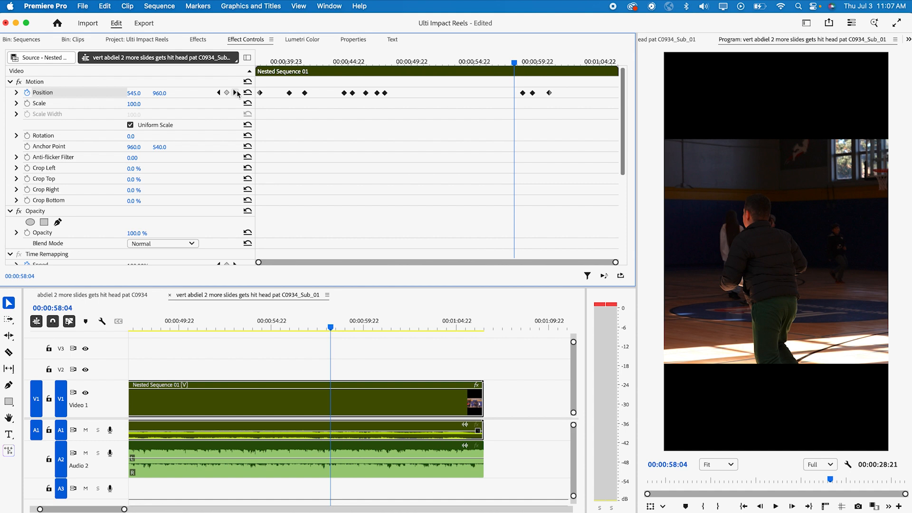
Start keyframing Scale at 00:00:58:20, aligned with the Position keyframe there, holding 100.
{"action": "left_click", "coordinate": [236, 93]}
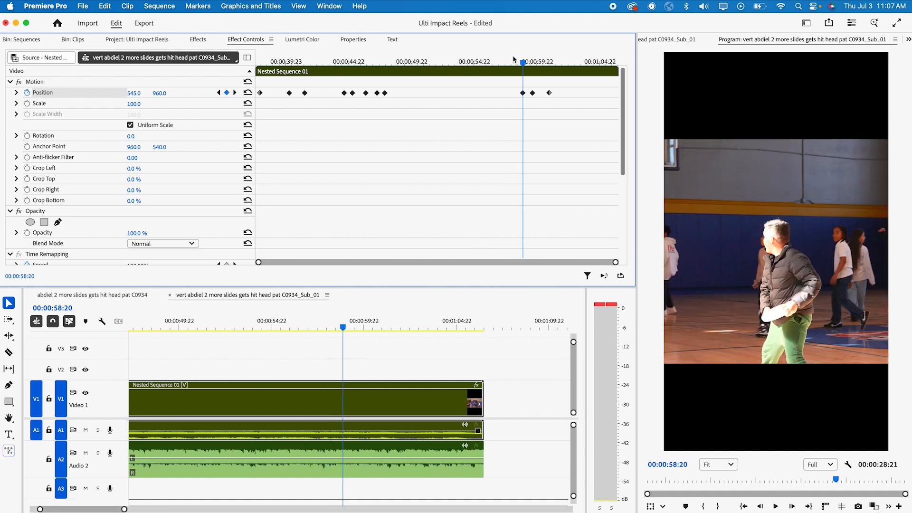
{"action": "left_click_drag", "start_coordinate": [542, 61], "coordinate": [572, 66]}
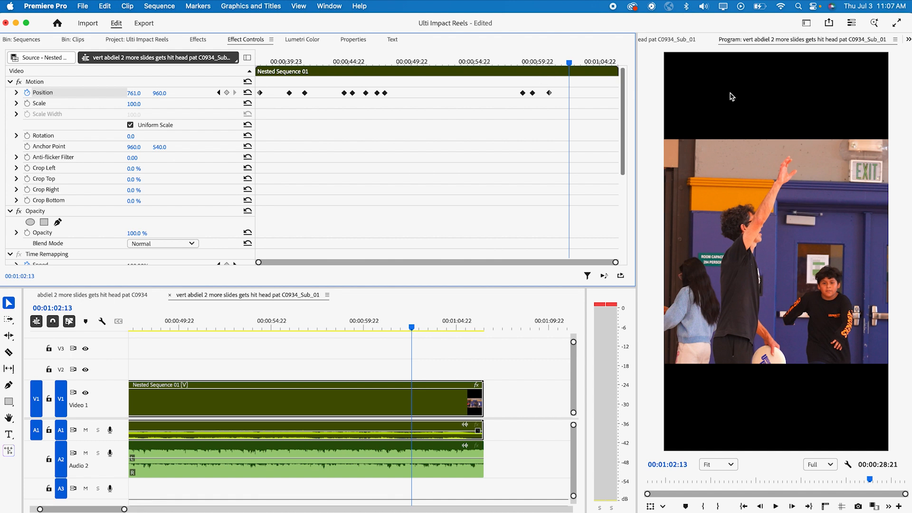
{"action": "left_click", "coordinate": [221, 95]}
{"action": "left_click", "coordinate": [222, 95]}
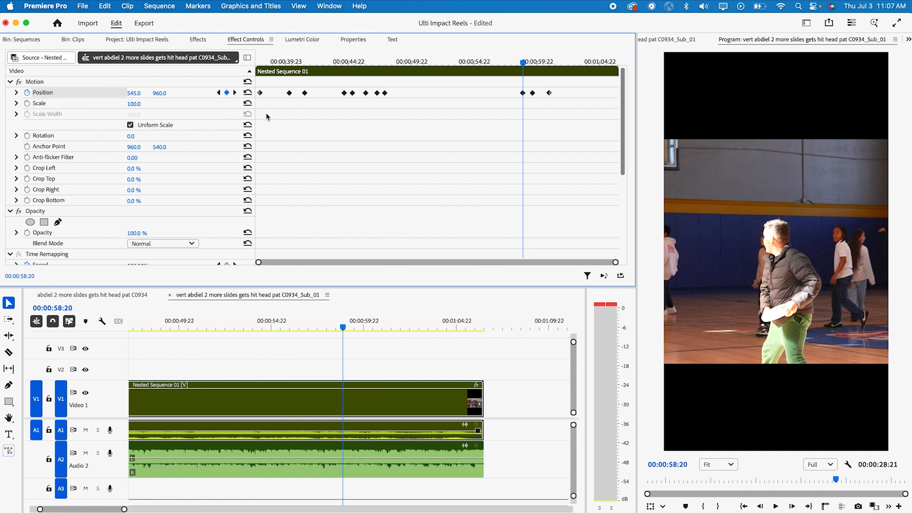
{"action": "left_click", "coordinate": [27, 104]}
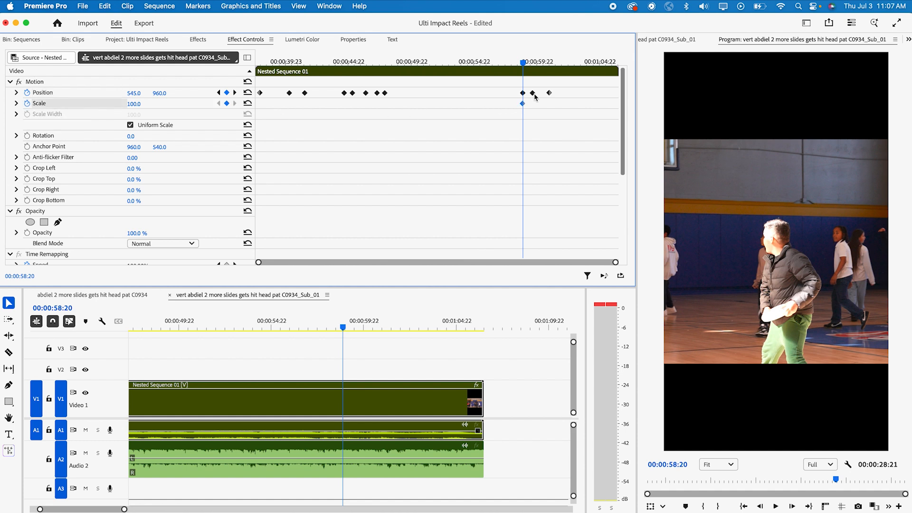
Add a Scale keyframe of 82 at 00:01:00:23, aligned with the last Position keyframe.
{"action": "left_click_drag", "start_coordinate": [523, 68], "coordinate": [542, 75]}
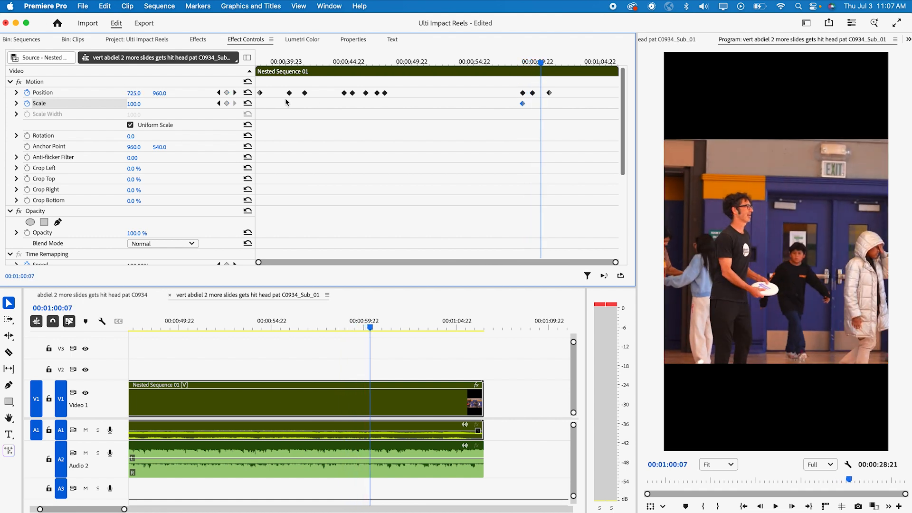
{"action": "left_click", "coordinate": [234, 92]}
{"action": "left_click_drag", "start_coordinate": [133, 108], "coordinate": [124, 108]}
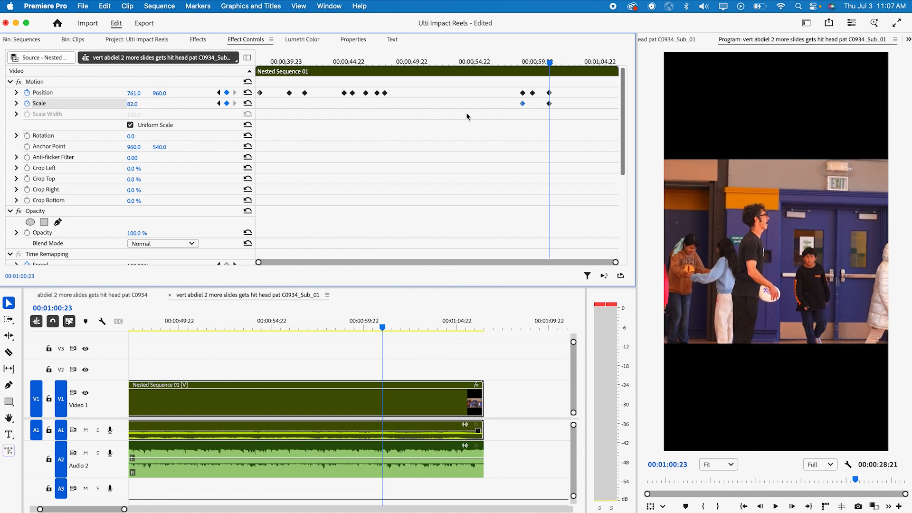
Replay the zoom-out and the closing shot repeatedly to check the combined Scale and Position framing.
{"action": "mouse_move", "coordinate": [549, 65]}
{"action": "left_mouse_down"}
{"action": "mouse_move", "coordinate": [623, 86]}
{"action": "mouse_move", "coordinate": [556, 71]}
{"action": "left_mouse_up"}
{"action": "key", "text": "space"}
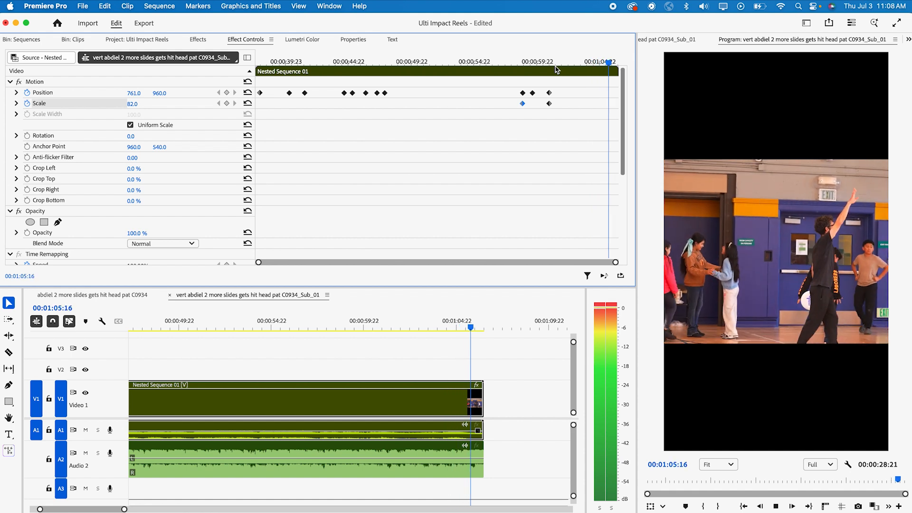
{"action": "key", "text": "space"}
{"action": "left_click_drag", "start_coordinate": [565, 67], "coordinate": [625, 64]}
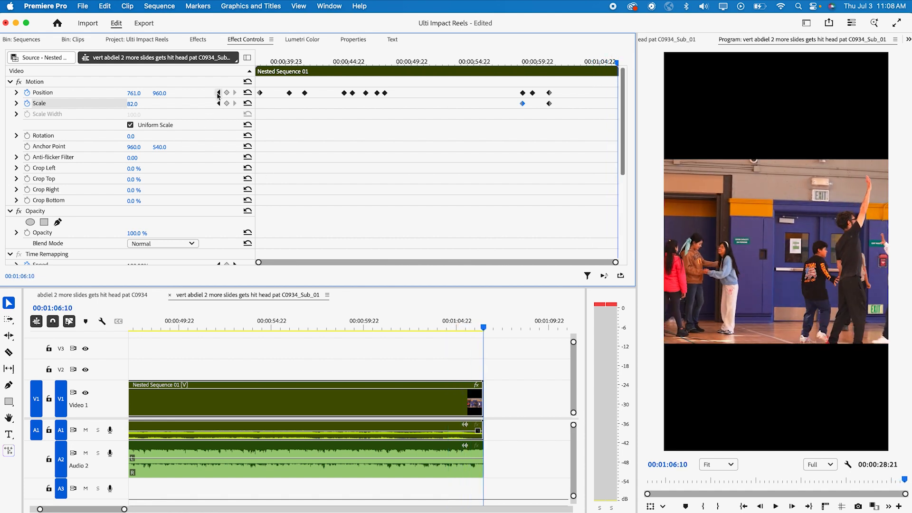
{"action": "left_click", "coordinate": [549, 62]}
{"action": "key", "text": "space"}
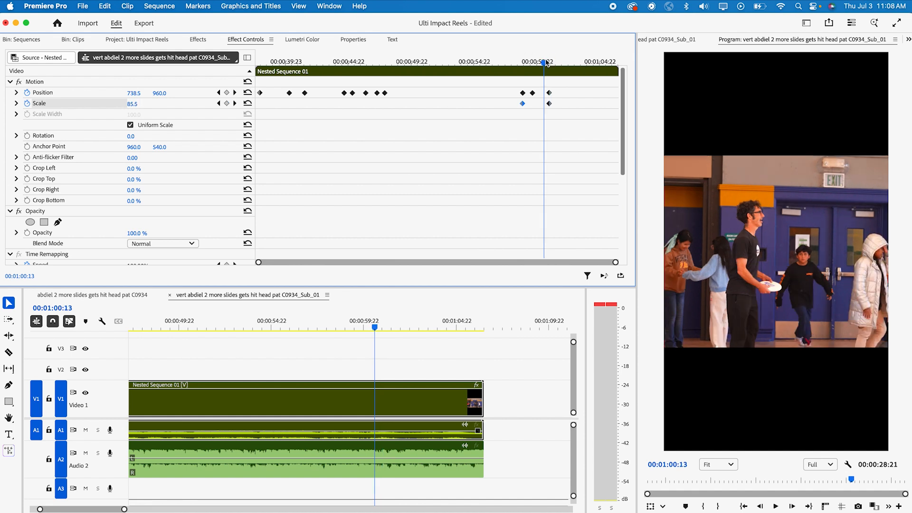
{"action": "left_click", "coordinate": [541, 62]}
{"action": "left_click_drag", "start_coordinate": [536, 67], "coordinate": [501, 71]}
{"action": "key", "text": "space"}
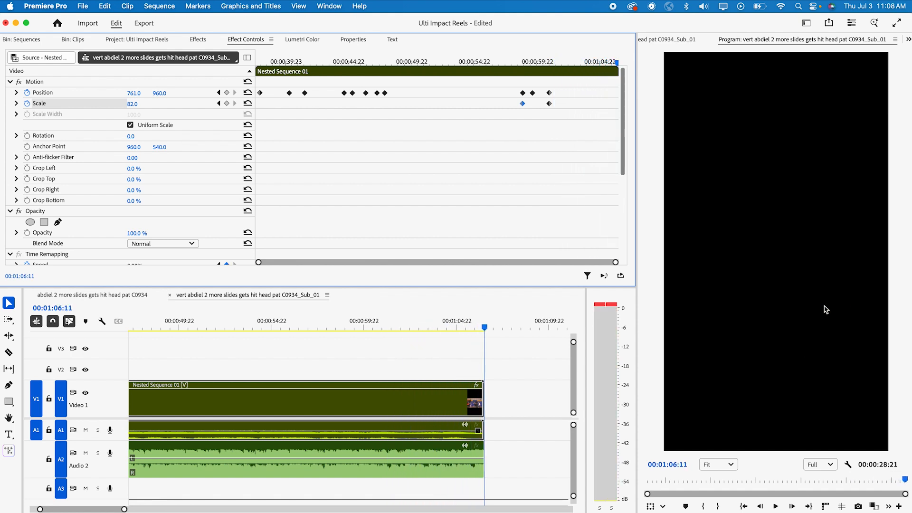
{"action": "left_click", "coordinate": [602, 63]}
{"action": "key", "text": "space"}
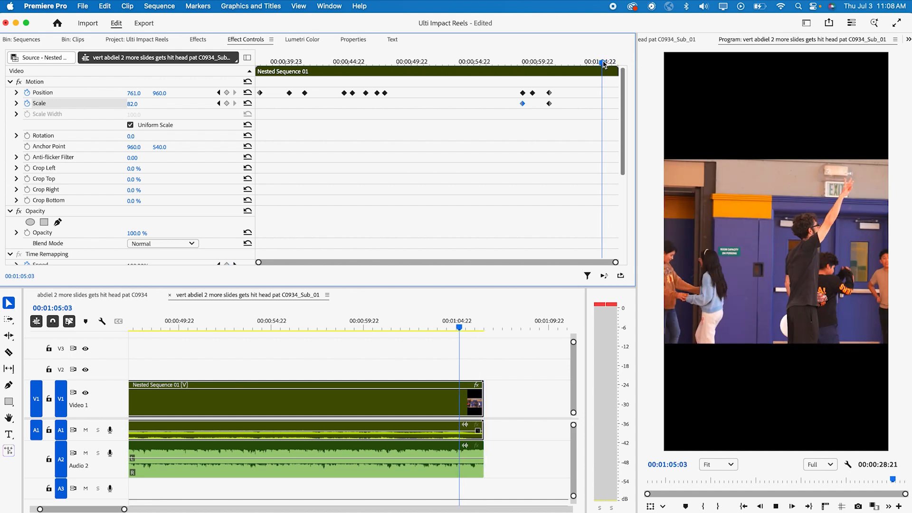
{"action": "left_click_drag", "start_coordinate": [603, 62], "coordinate": [580, 63]}
{"action": "key", "text": "space"}
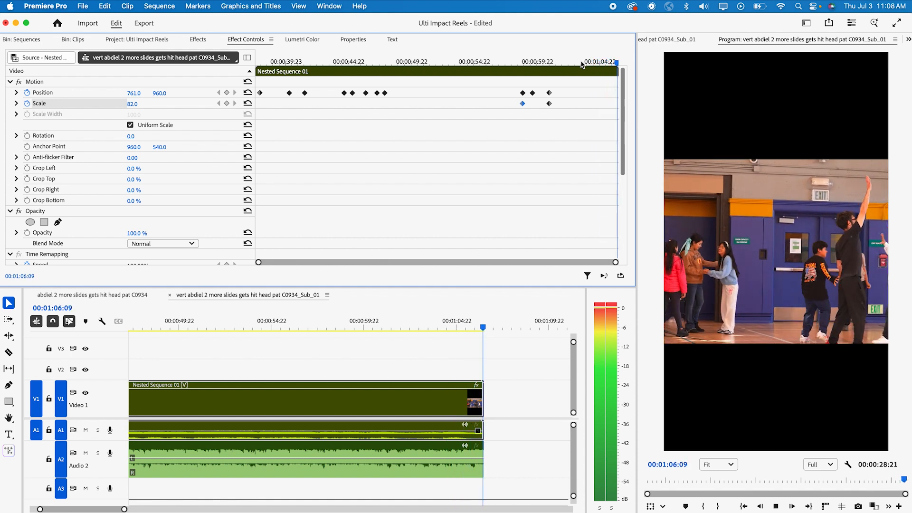
Play the vertical sequence from its start in full screen to the end, then return to the editing workspace.
{"action": "left_click_drag", "start_coordinate": [361, 319], "coordinate": [295, 316]}
{"action": "key", "text": "space"}
{"action": "key", "text": "Home"}
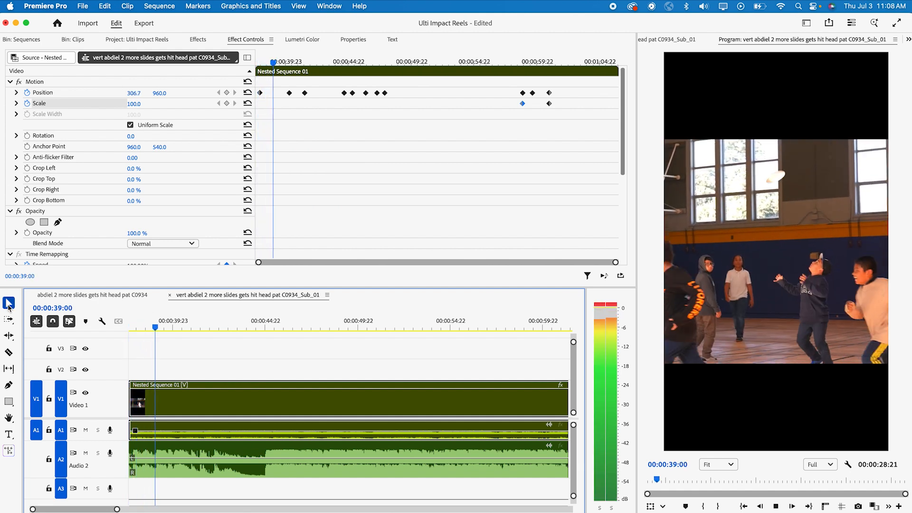
{"action": "left_click", "coordinate": [896, 23]}
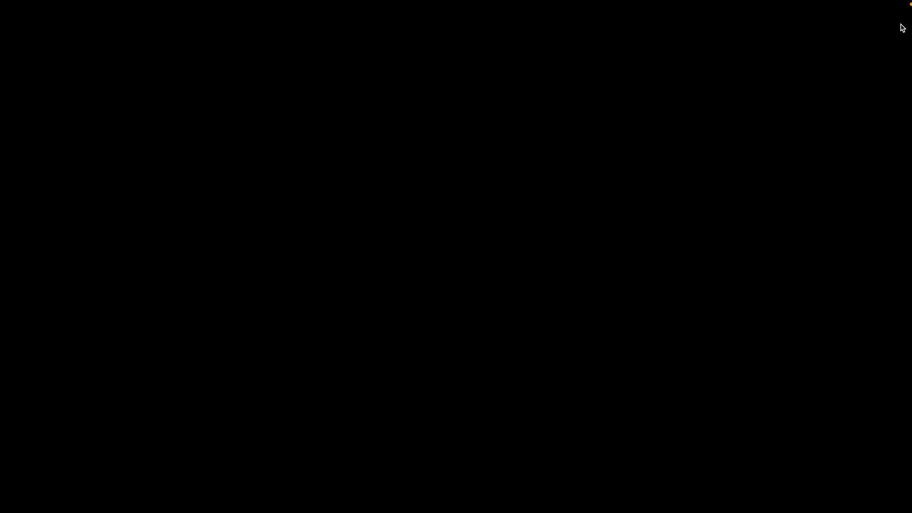
{"action": "key", "text": "Escape"}
Open Nested Sequence 01 from the vertical sequence's timeline.
{"action": "scroll", "coordinate": [358, 390], "scroll_direction": "left", "scroll_amount": 5}
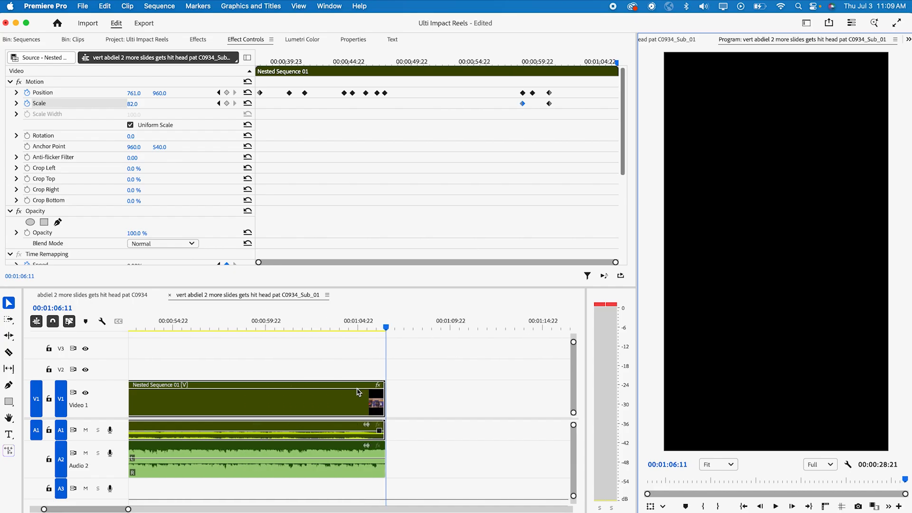
{"action": "double_click", "coordinate": [456, 400]}
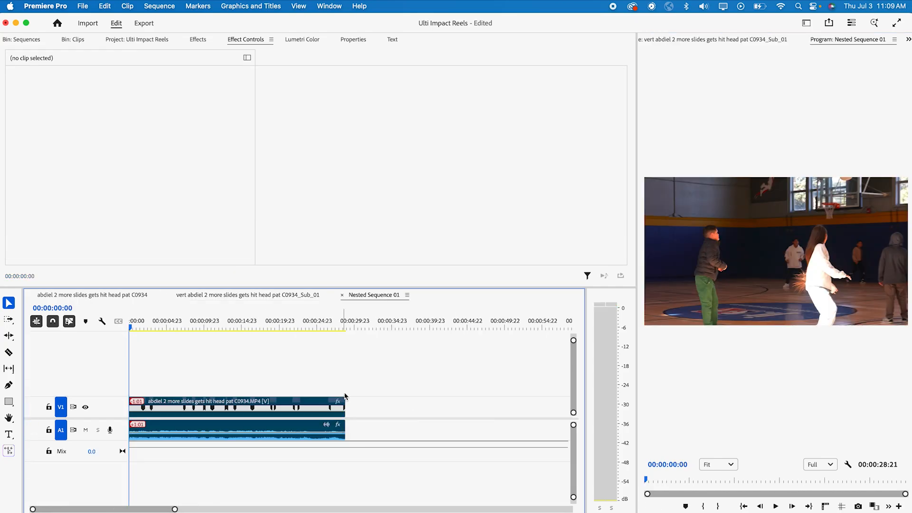
Extend the clip's end in Nested Sequence 01, and lengthen the nested clip and its audio in the vertical sequence to 00:00:29:05.
{"action": "key", "text": "="}
{"action": "left_click_drag", "start_coordinate": [312, 407], "coordinate": [331, 409]}
{"action": "left_click", "coordinate": [226, 294]}
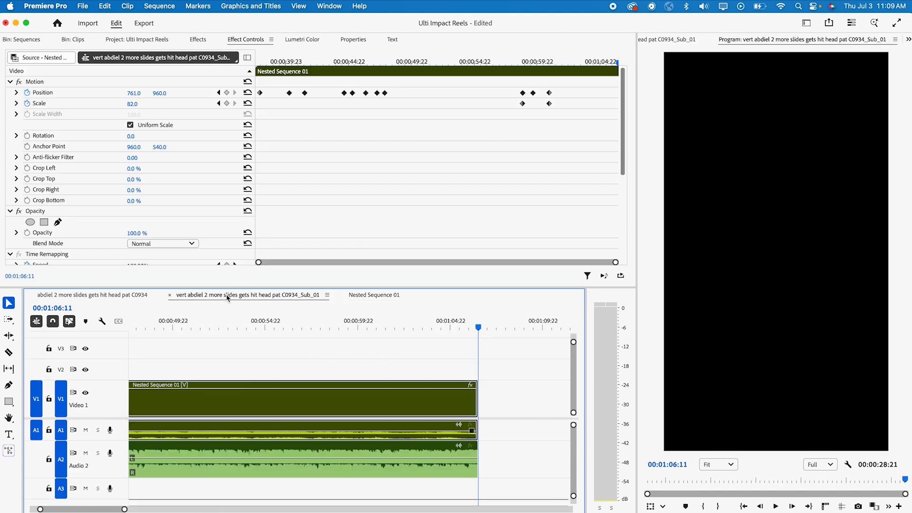
{"action": "left_click_drag", "start_coordinate": [477, 399], "coordinate": [483, 400]}
{"action": "left_click_drag", "start_coordinate": [484, 453], "coordinate": [491, 454]}
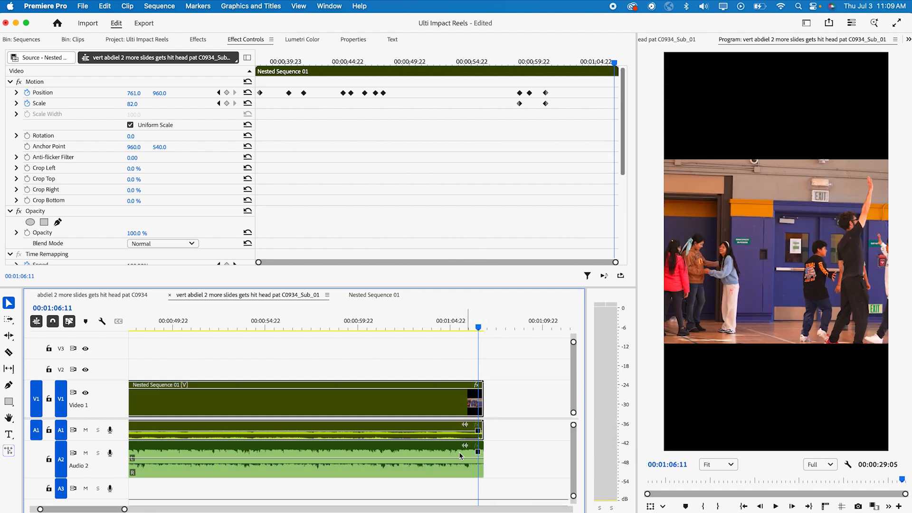
{"action": "scroll", "coordinate": [457, 421], "scroll_direction": "up", "scroll_amount": 3}
{"action": "scroll", "coordinate": [456, 422], "scroll_direction": "down", "scroll_amount": 4}
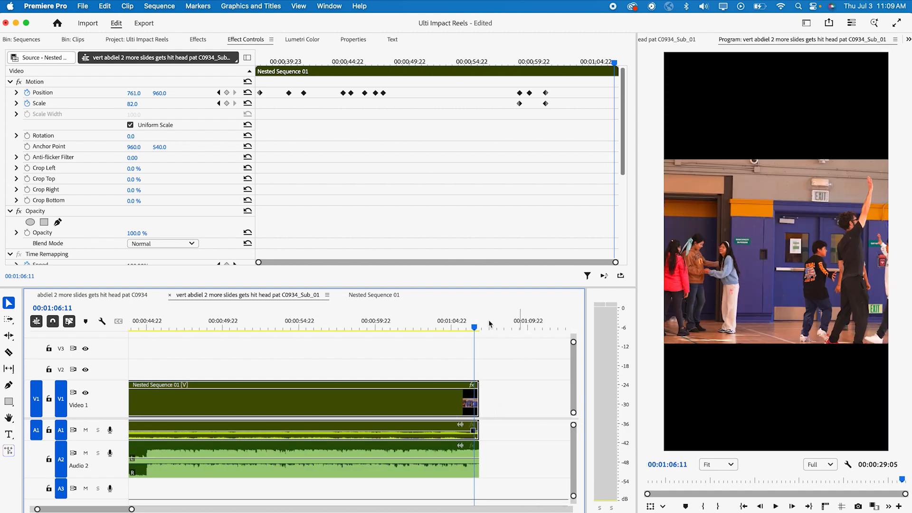
Copy the nested clip in the vertical sequence and paste a duplicate on V1 at 00:01:17:03, beyond the end of the original.
{"action": "left_click_drag", "start_coordinate": [474, 323], "coordinate": [461, 345]}
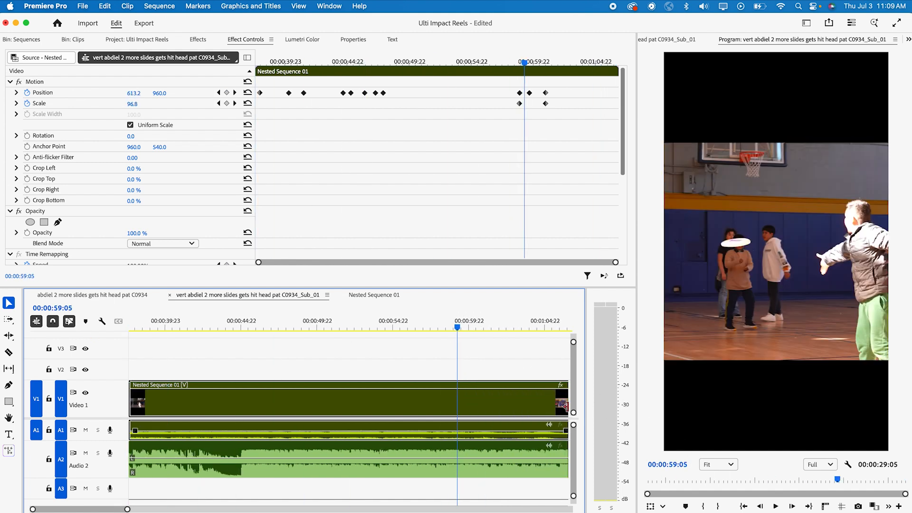
{"action": "scroll", "coordinate": [315, 386], "scroll_direction": "down", "scroll_amount": 5}
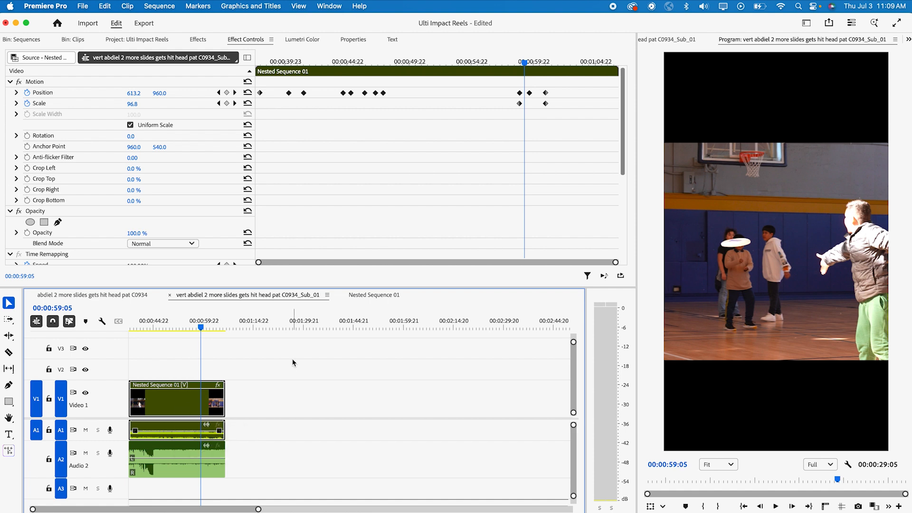
{"action": "left_click_drag", "start_coordinate": [200, 325], "coordinate": [181, 322]}
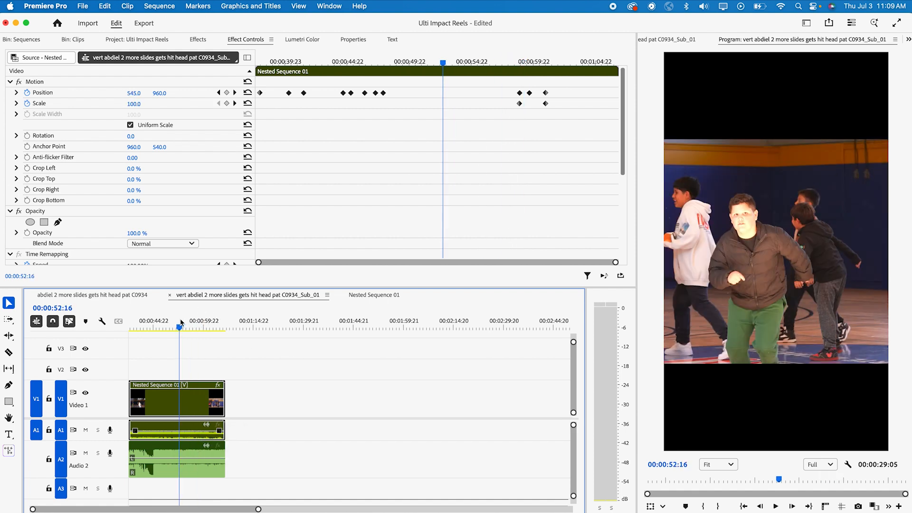
{"action": "left_click", "coordinate": [314, 392]}
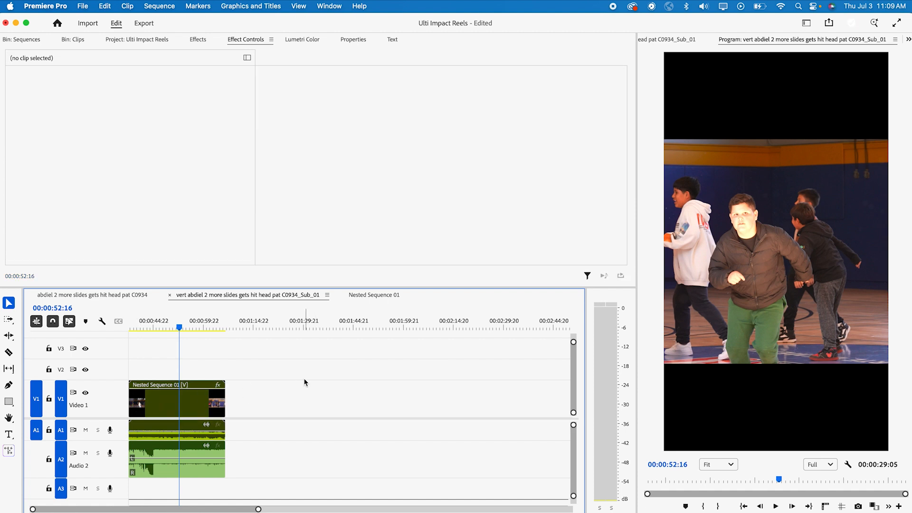
{"action": "left_click", "coordinate": [199, 396]}
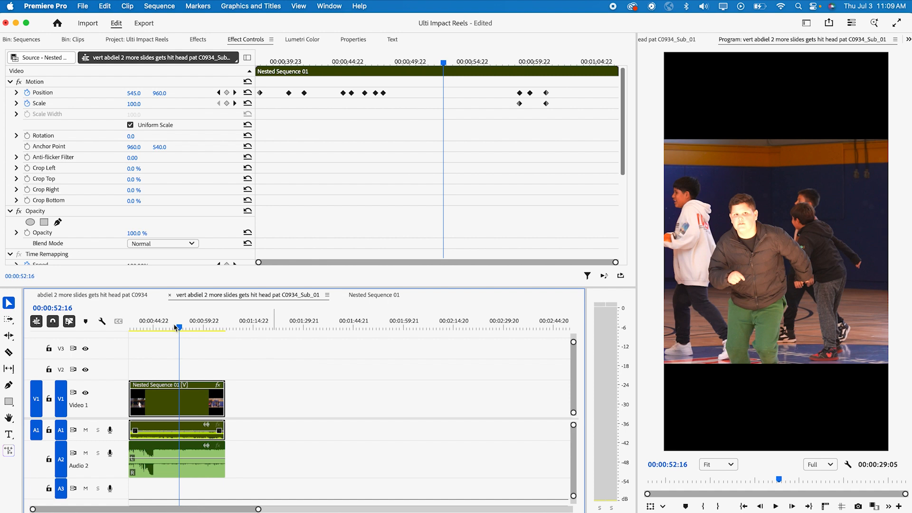
{"action": "left_click", "coordinate": [210, 372]}
{"action": "left_click", "coordinate": [188, 404]}
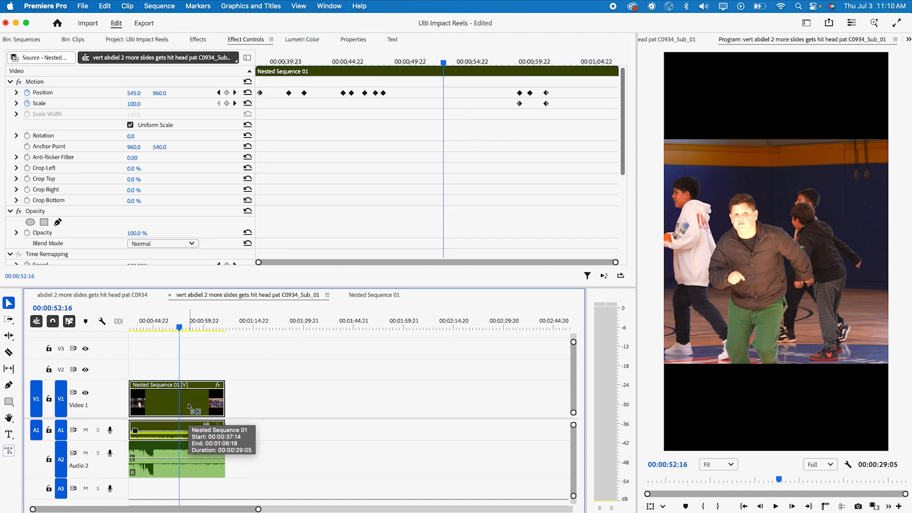
{"action": "left_click", "coordinate": [261, 323]}
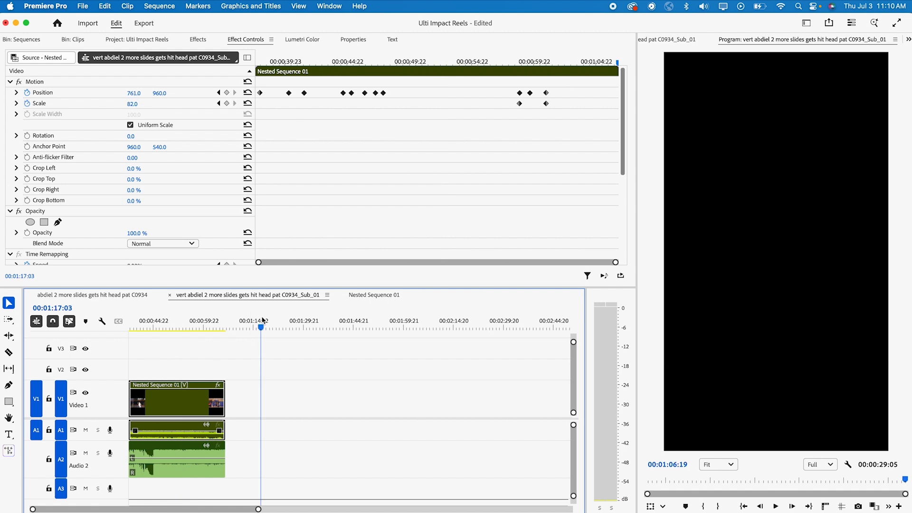
{"action": "key", "text": "super+v"}
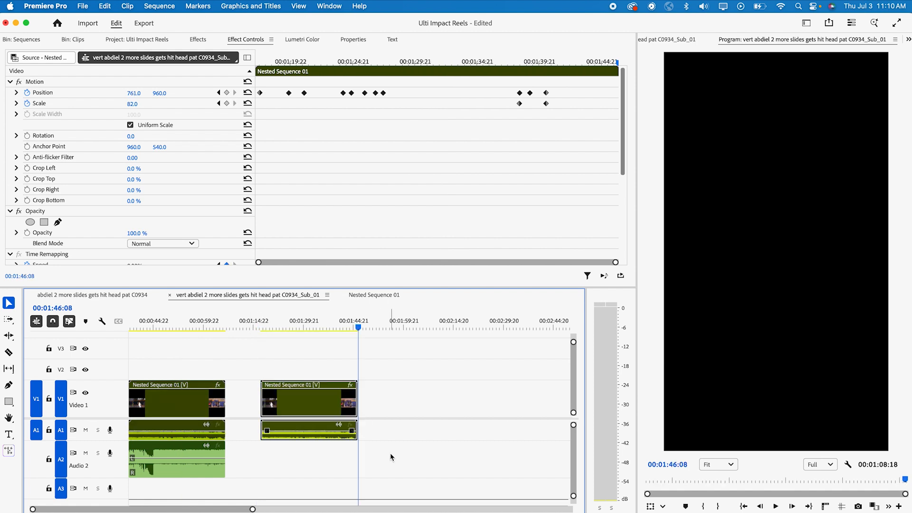
Nest the pasted duplicate into a separate nested sequence with the default name.
{"action": "left_click", "coordinate": [397, 388]}
{"action": "left_click", "coordinate": [304, 409]}
{"action": "key", "text": "super+shift+n"}
{"action": "key", "text": "Return"}
{"action": "left_click", "coordinate": [304, 409]}
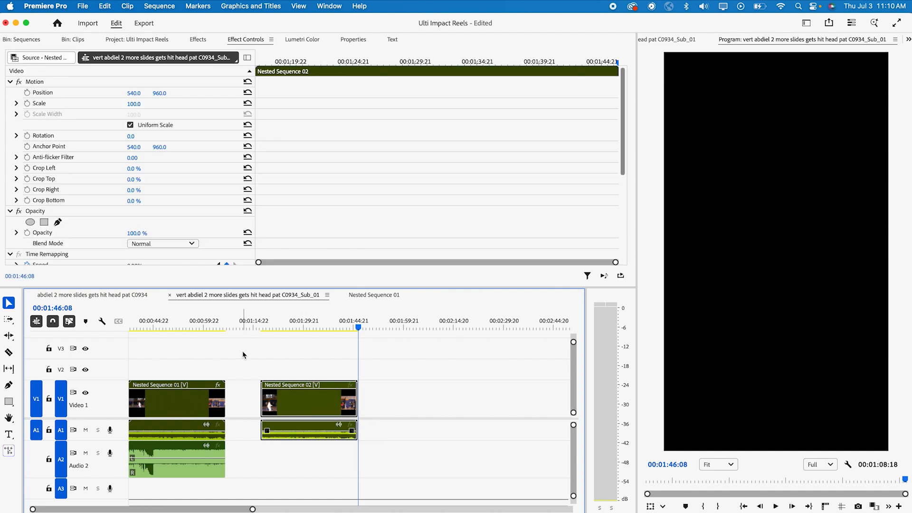
Apply the Gaussian Blur effect from Custom Bin 01 to the newly nested duplicate.
{"action": "left_click", "coordinate": [283, 323]}
{"action": "mouse_move", "coordinate": [284, 321]}
{"action": "left_mouse_down"}
{"action": "mouse_move", "coordinate": [298, 325]}
{"action": "mouse_move", "coordinate": [286, 326]}
{"action": "left_mouse_up"}
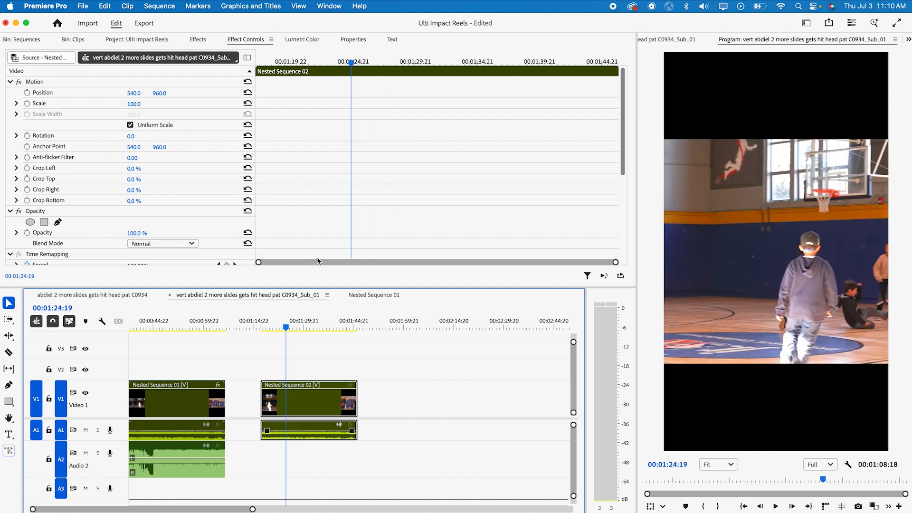
{"action": "left_click", "coordinate": [198, 41]}
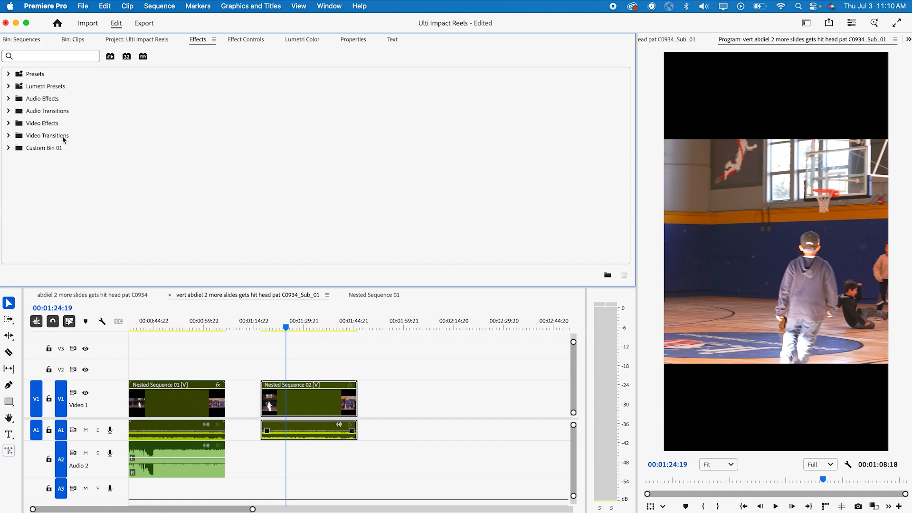
{"action": "double_click", "coordinate": [45, 149]}
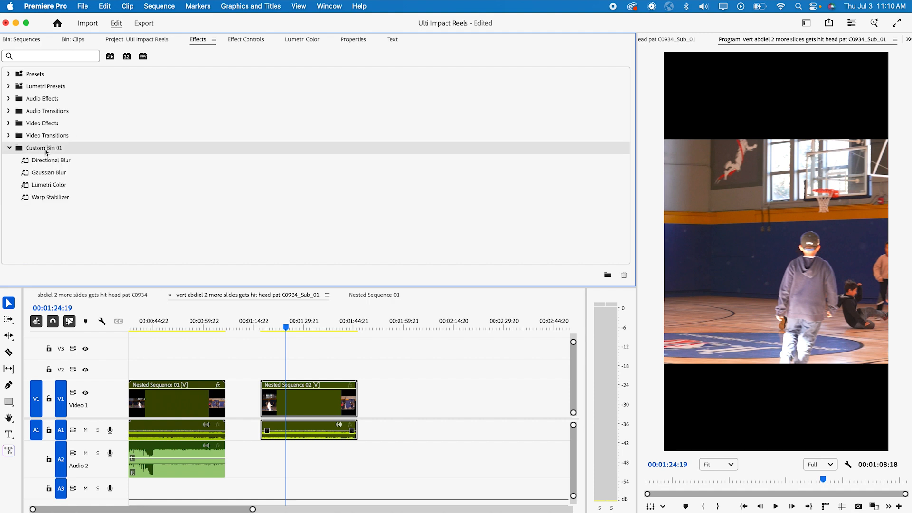
{"action": "left_click", "coordinate": [37, 175]}
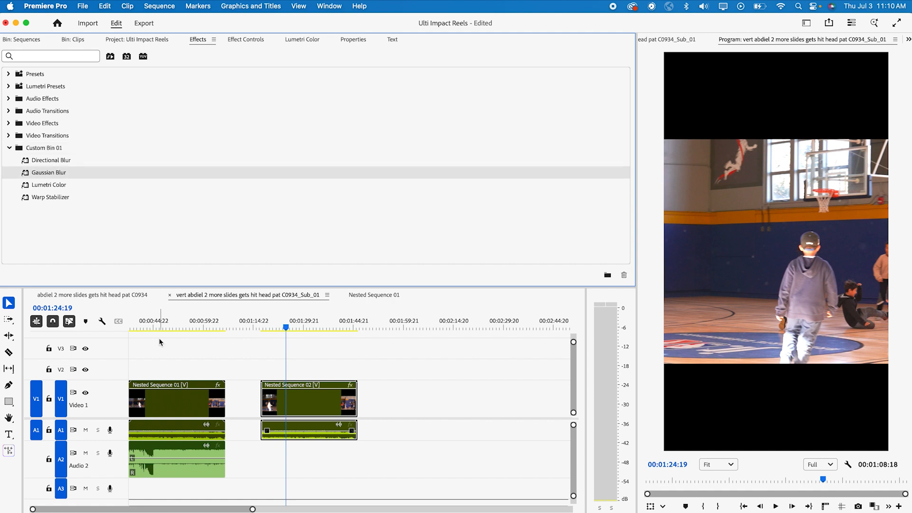
{"action": "left_click", "coordinate": [24, 56]}
Set the duplicate's Gaussian Blur Blurriness to 48 and enlarge its Scale to 189 to fill the vertical frame.
{"action": "left_click", "coordinate": [226, 40]}
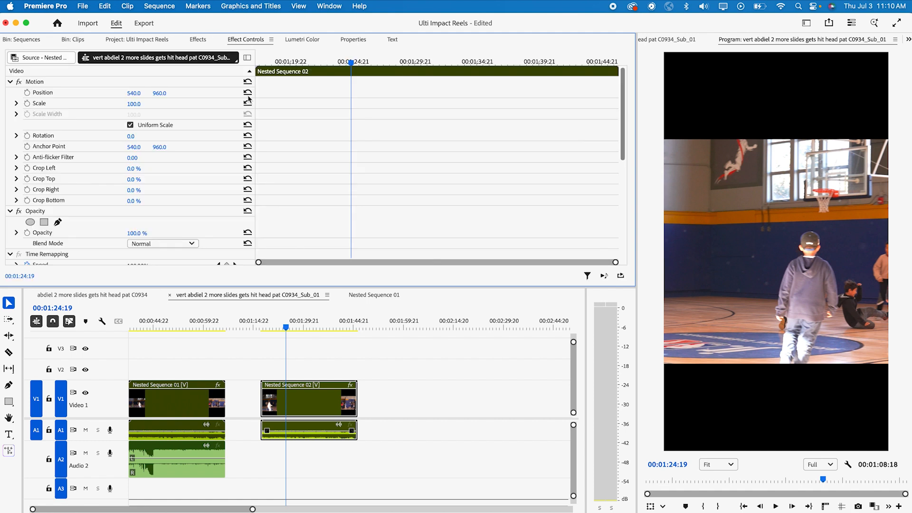
{"action": "scroll", "coordinate": [152, 222], "scroll_direction": "down", "scroll_amount": 5}
{"action": "left_click_drag", "start_coordinate": [131, 215], "coordinate": [153, 216]}
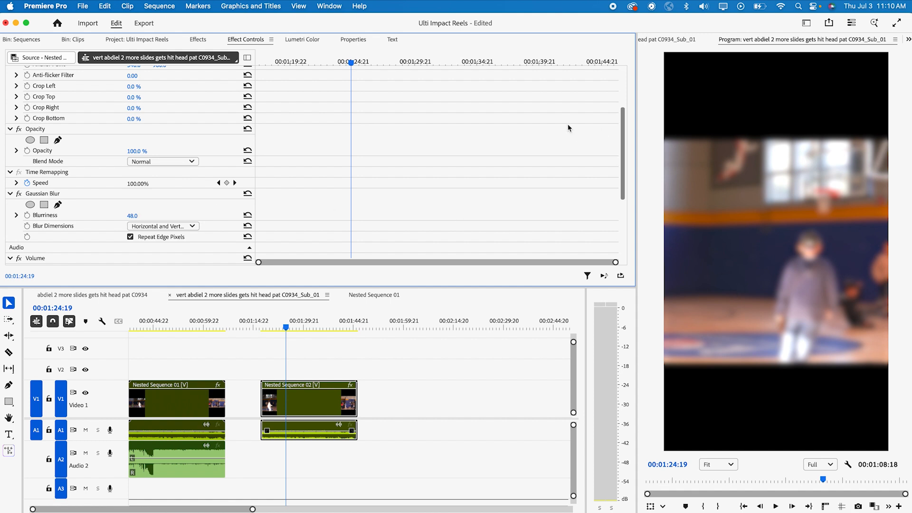
{"action": "scroll", "coordinate": [405, 149], "scroll_direction": "up", "scroll_amount": 5}
{"action": "left_click_drag", "start_coordinate": [134, 103], "coordinate": [175, 104]}
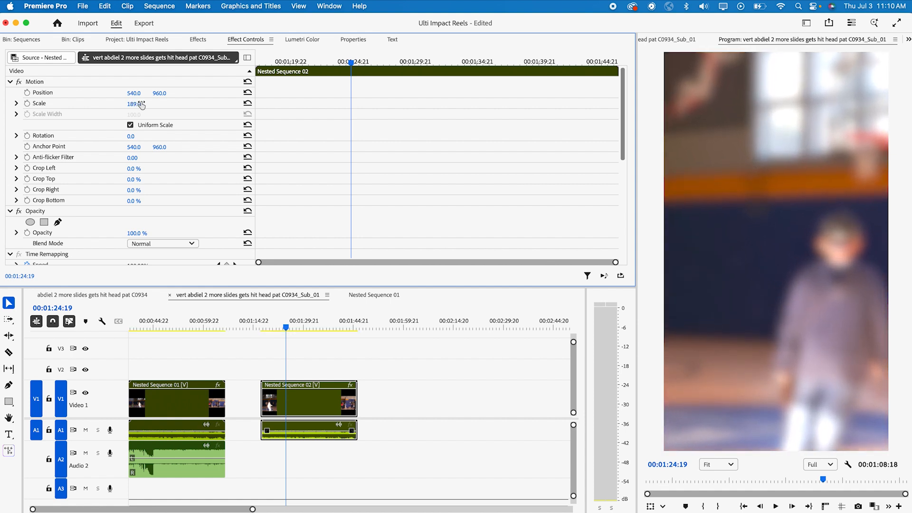
Move the original nested clip up to V2, and align the blurred duplicate directly beneath it on V1 as a background.
{"action": "left_click_drag", "start_coordinate": [171, 407], "coordinate": [174, 368]}
{"action": "left_click_drag", "start_coordinate": [302, 416], "coordinate": [165, 418]}
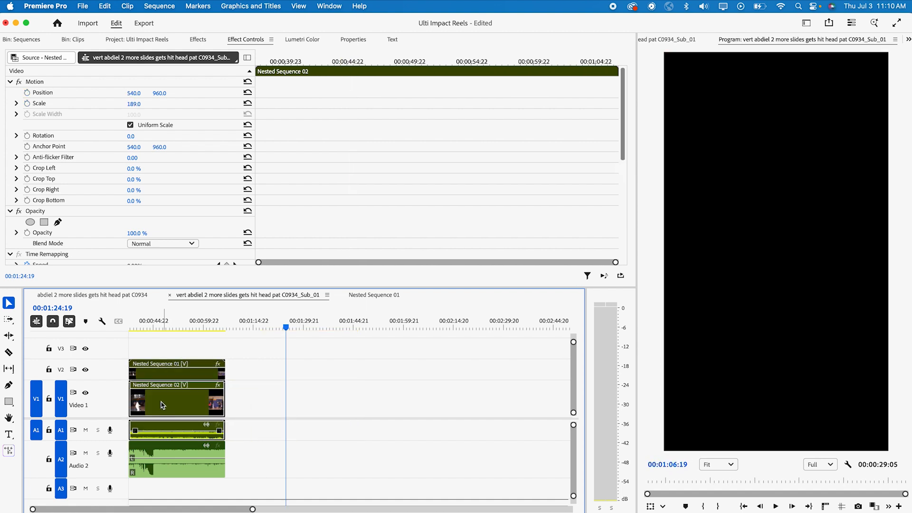
{"action": "left_click", "coordinate": [138, 325]}
{"action": "left_click_drag", "start_coordinate": [138, 327], "coordinate": [146, 329]}
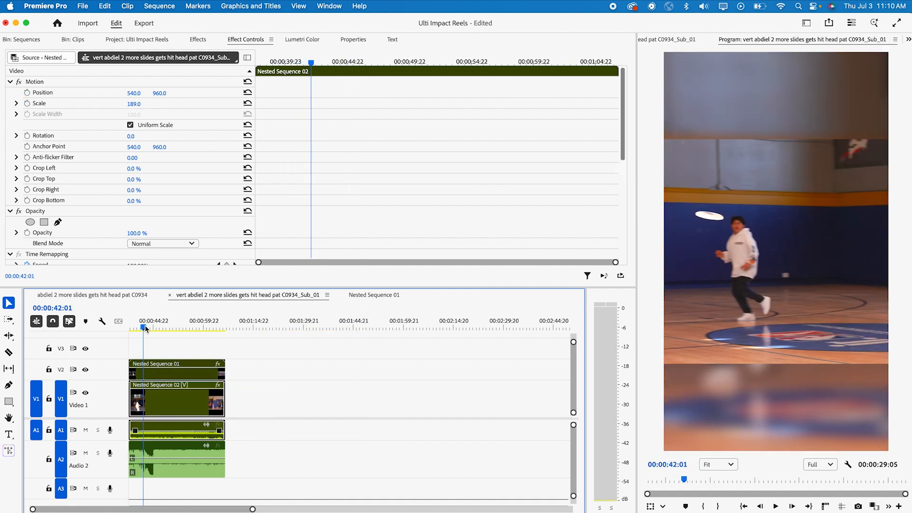
{"action": "left_click_drag", "start_coordinate": [145, 327], "coordinate": [172, 332]}
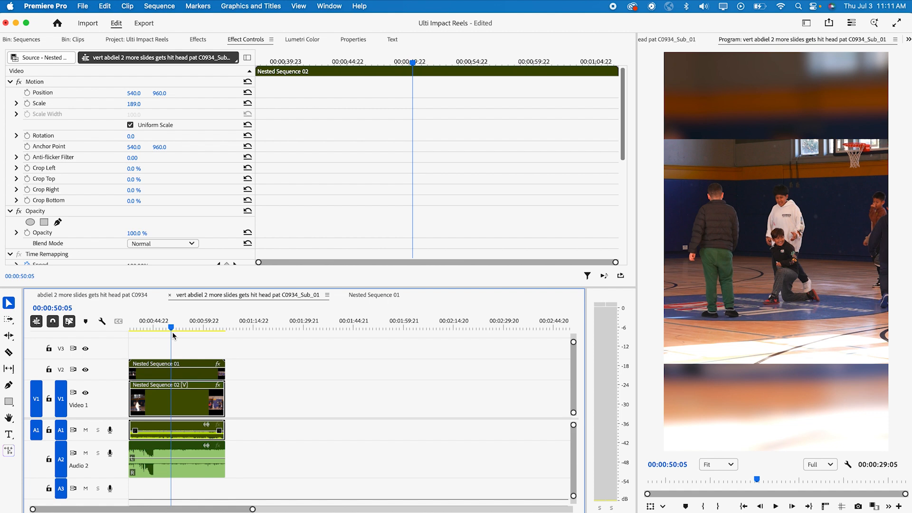
Increase the blurred background clip's Scale to 229 so it covers the frame behind the zoomed-out closing shot.
{"action": "left_click_drag", "start_coordinate": [134, 103], "coordinate": [138, 105]}
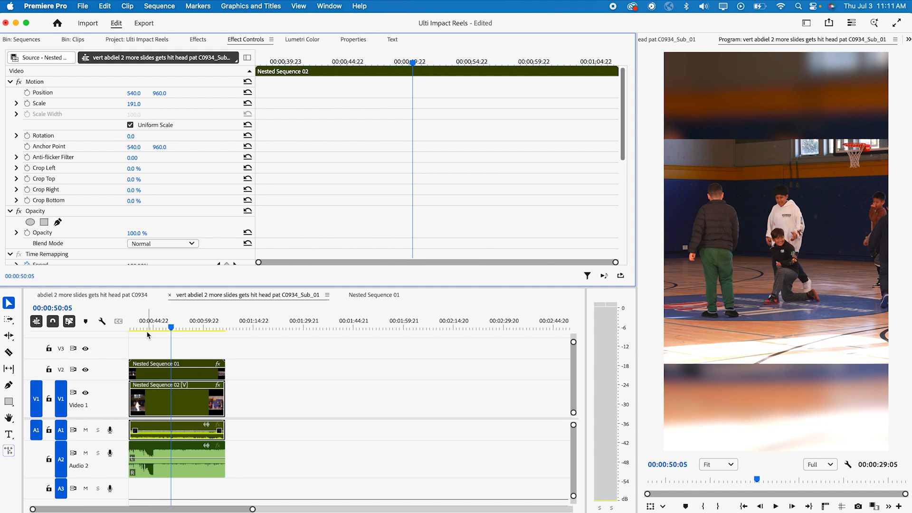
{"action": "left_click", "coordinate": [184, 399]}
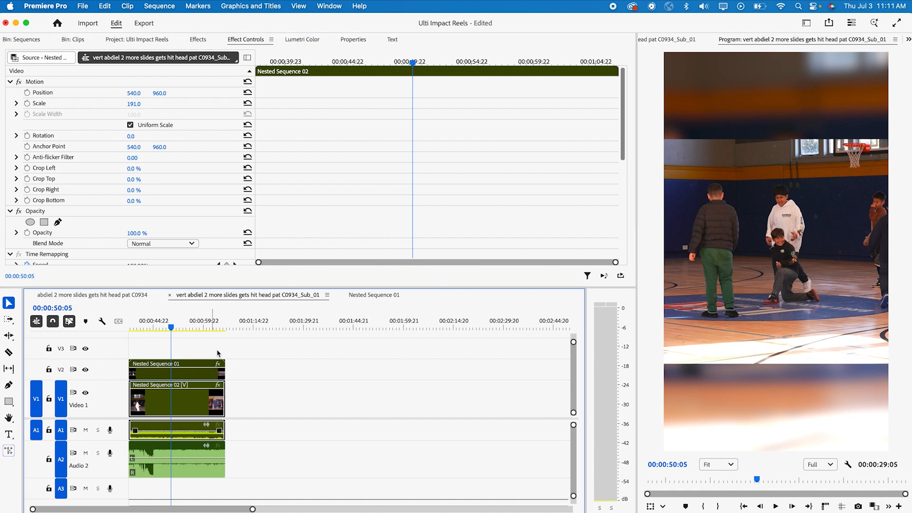
{"action": "left_click", "coordinate": [214, 370]}
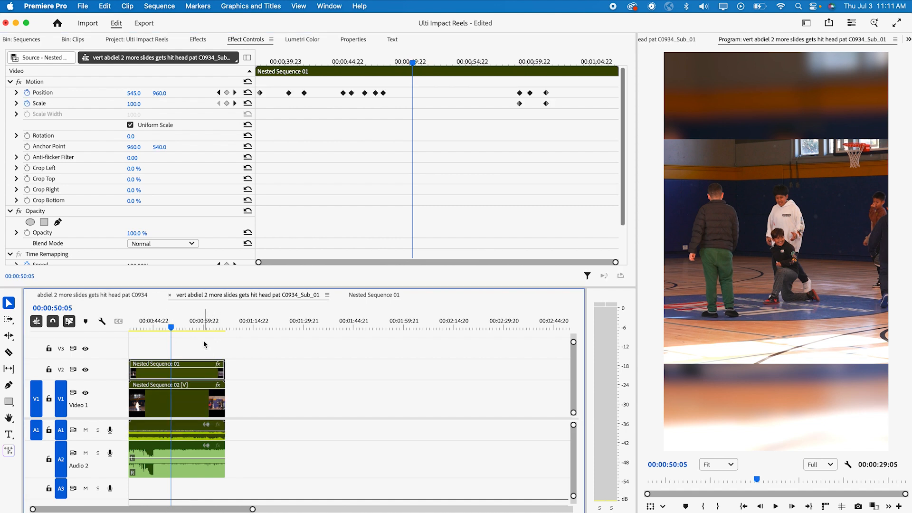
{"action": "left_click_drag", "start_coordinate": [192, 327], "coordinate": [216, 327]}
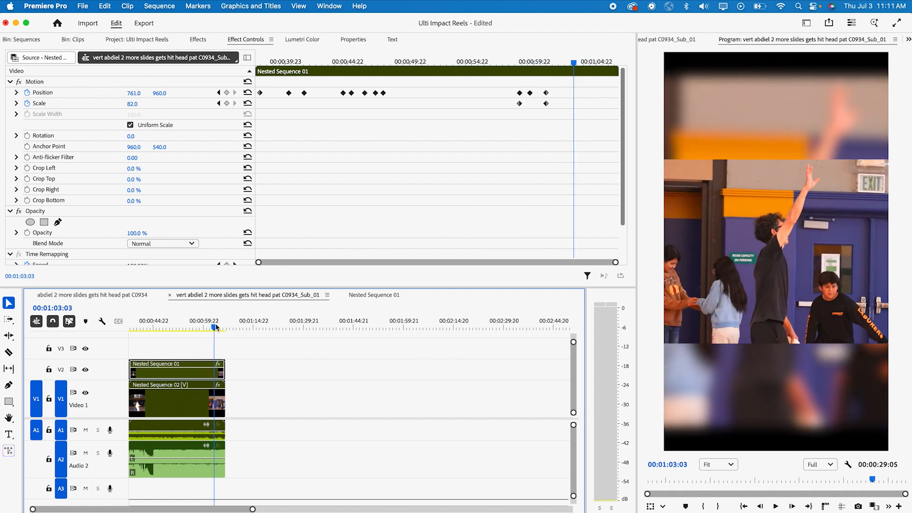
{"action": "left_click", "coordinate": [190, 399]}
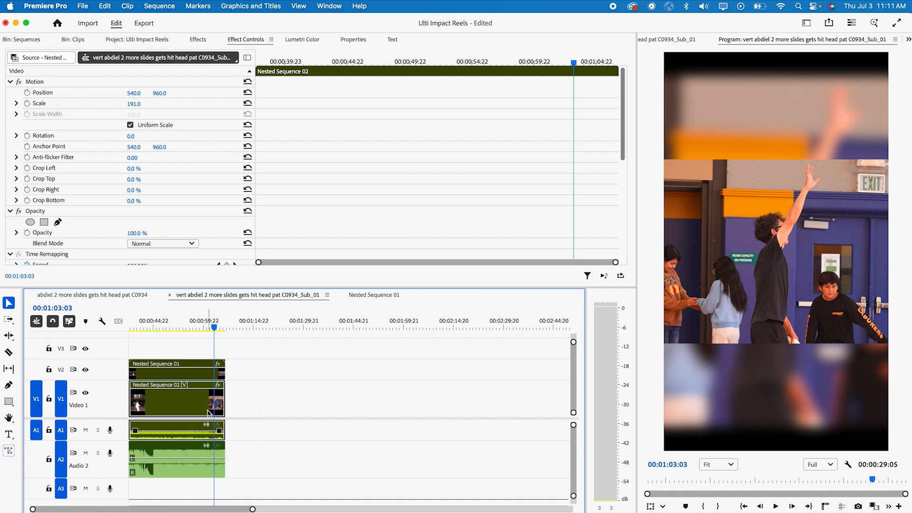
{"action": "left_click_drag", "start_coordinate": [134, 103], "coordinate": [151, 103]}
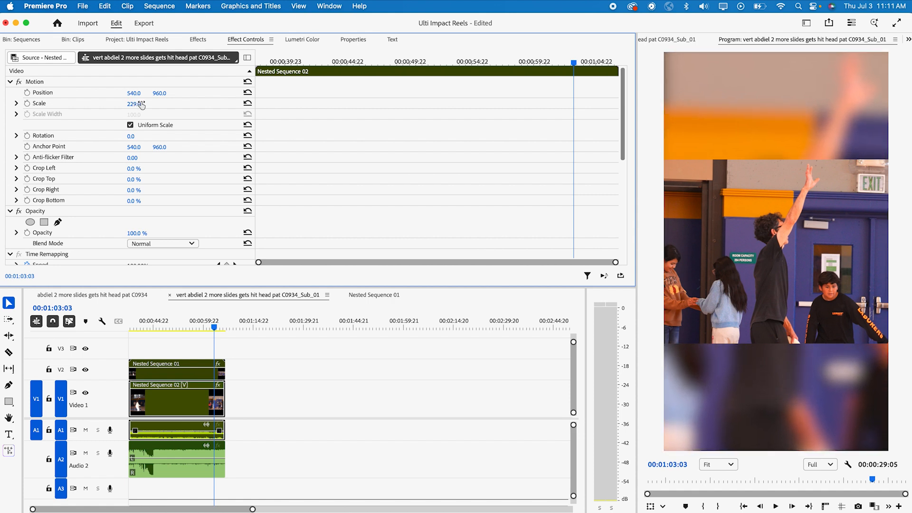
Scrub through the vertical sequence to check the blurred background behind the main footage.
{"action": "mouse_move", "coordinate": [214, 327]}
{"action": "left_mouse_down"}
{"action": "mouse_move", "coordinate": [168, 329]}
{"action": "mouse_move", "coordinate": [240, 325]}
{"action": "mouse_move", "coordinate": [207, 325]}
{"action": "left_mouse_up"}
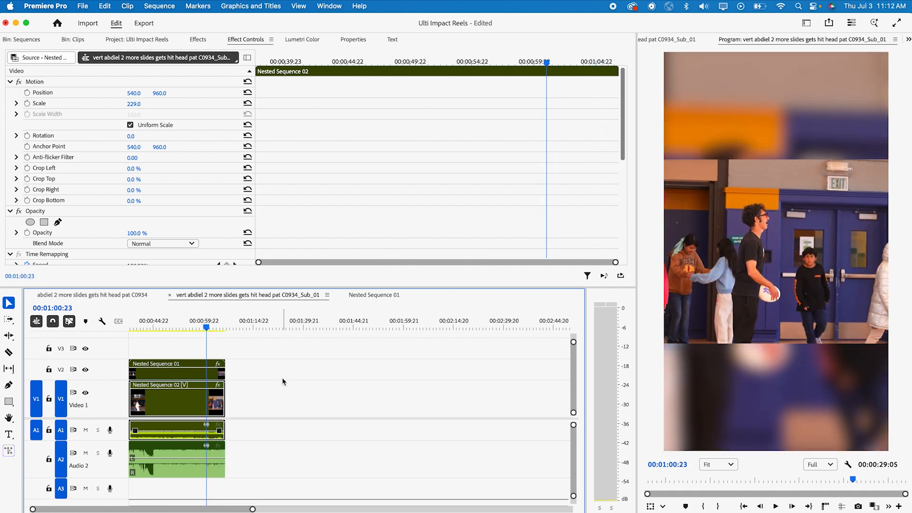
{"action": "left_click", "coordinate": [281, 379]}
{"action": "left_click", "coordinate": [205, 326]}
{"action": "left_click_drag", "start_coordinate": [173, 325], "coordinate": [69, 321]}
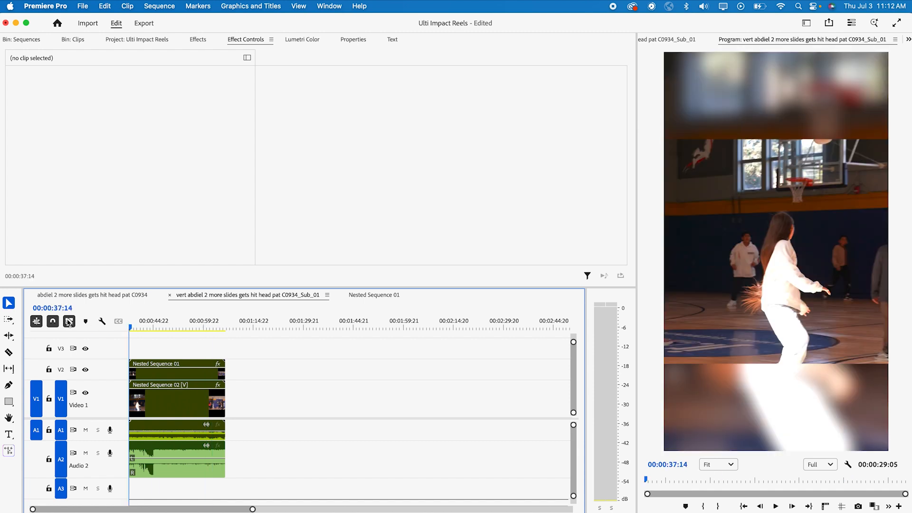
{"action": "left_click_drag", "start_coordinate": [140, 323], "coordinate": [142, 323]}
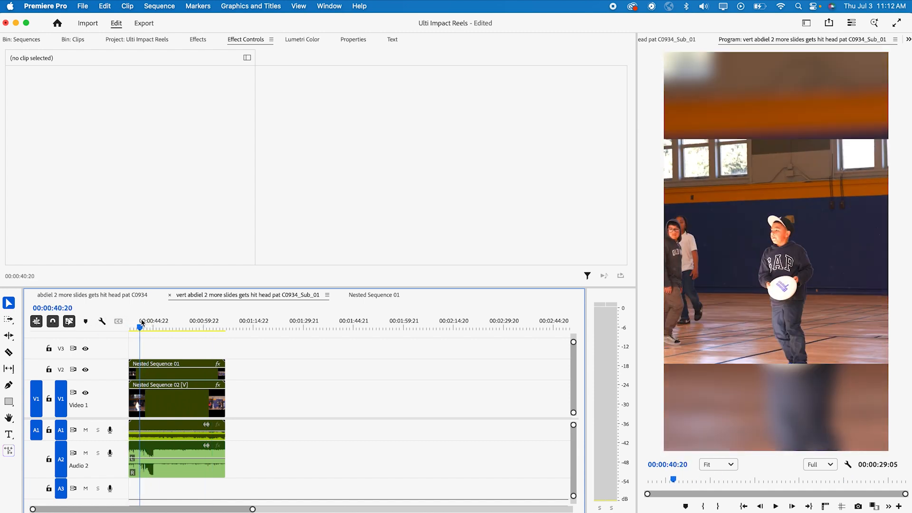
Raise Saturation to 108.5 and Exposure to 0.3 in Lumetri Color on the sharp nested clip on V2.
{"action": "left_click", "coordinate": [151, 376]}
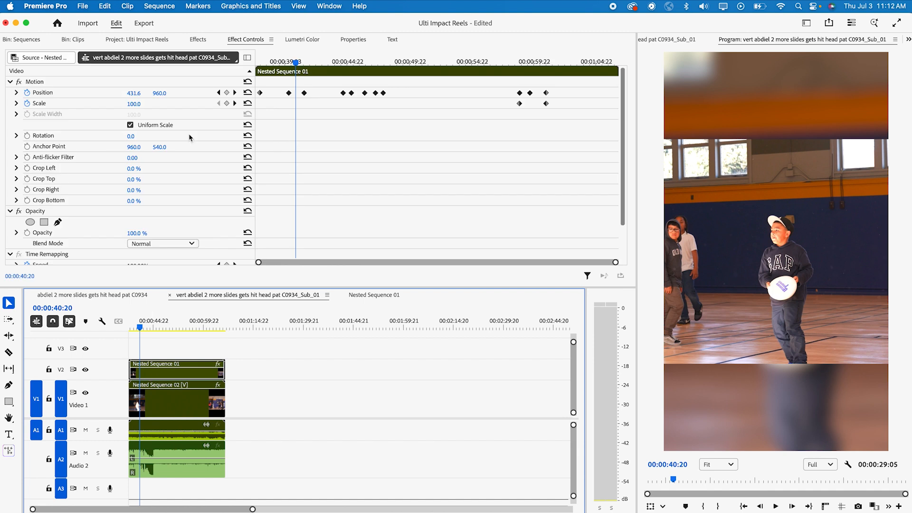
{"action": "left_click", "coordinate": [304, 40]}
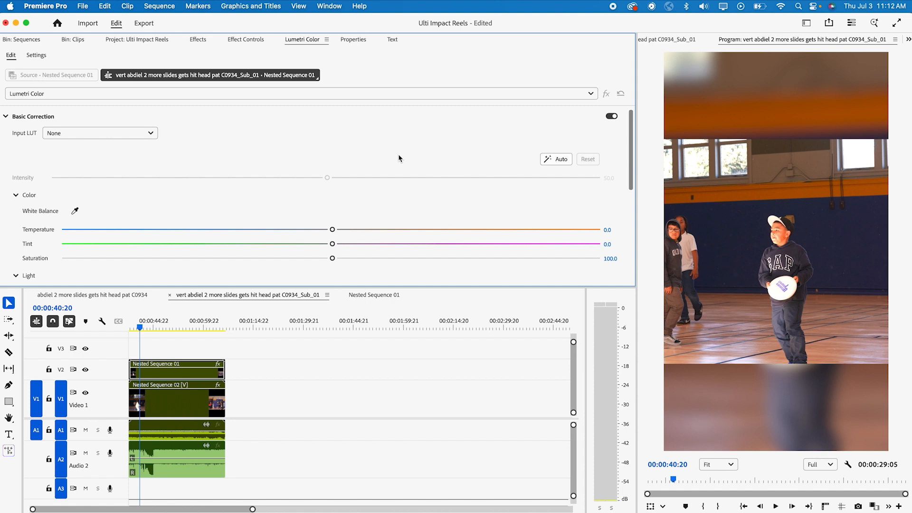
{"action": "scroll", "coordinate": [398, 157], "scroll_direction": "down", "scroll_amount": 3}
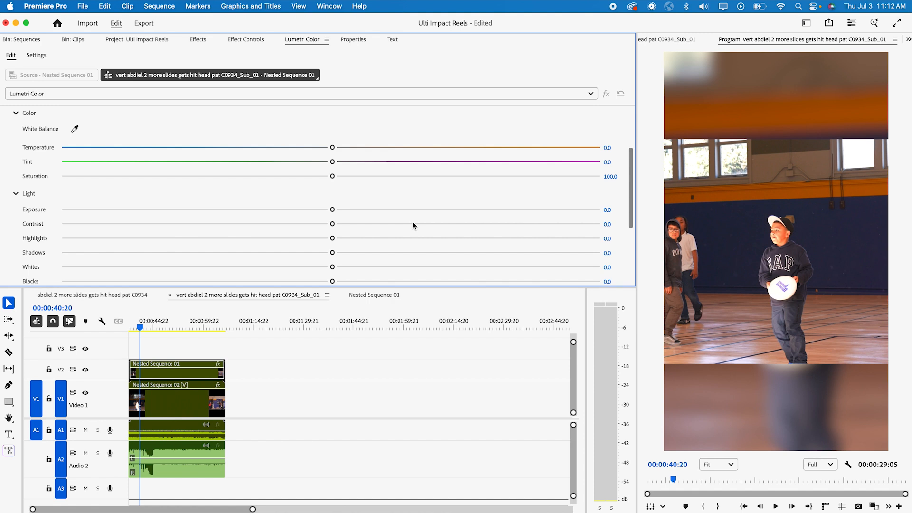
{"action": "left_click", "coordinate": [382, 224]}
{"action": "key", "text": "super+z"}
{"action": "left_click_drag", "start_coordinate": [333, 176], "coordinate": [358, 185]}
{"action": "left_click_drag", "start_coordinate": [333, 211], "coordinate": [347, 216]}
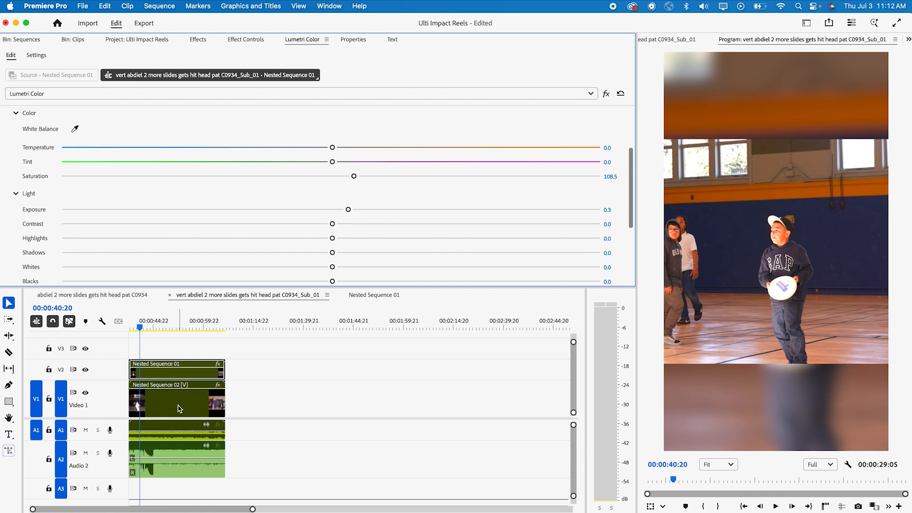
Copy the Lumetri Color effect from the sharp nested clip on V2 and paste only that attribute onto the blurred clip on V1.
{"action": "right_click", "coordinate": [199, 374]}
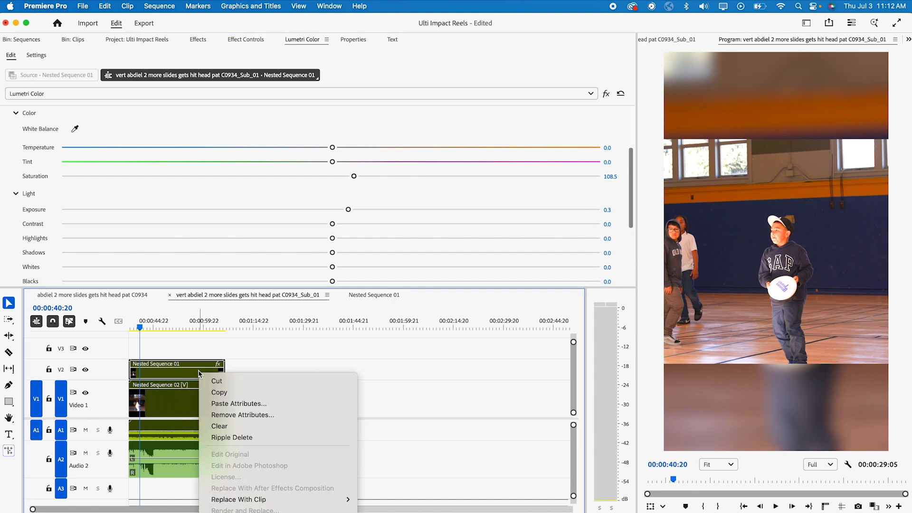
{"action": "left_click", "coordinate": [216, 391]}
{"action": "right_click", "coordinate": [177, 400]}
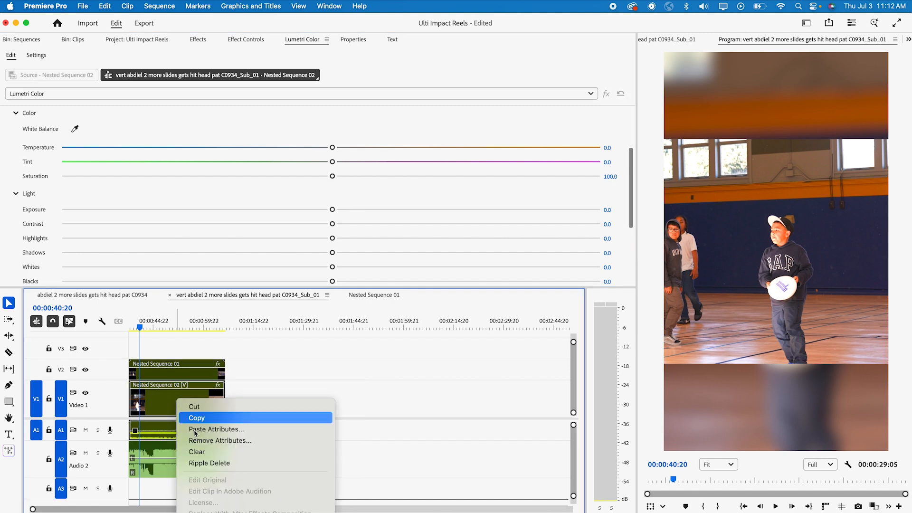
{"action": "left_click", "coordinate": [212, 430]}
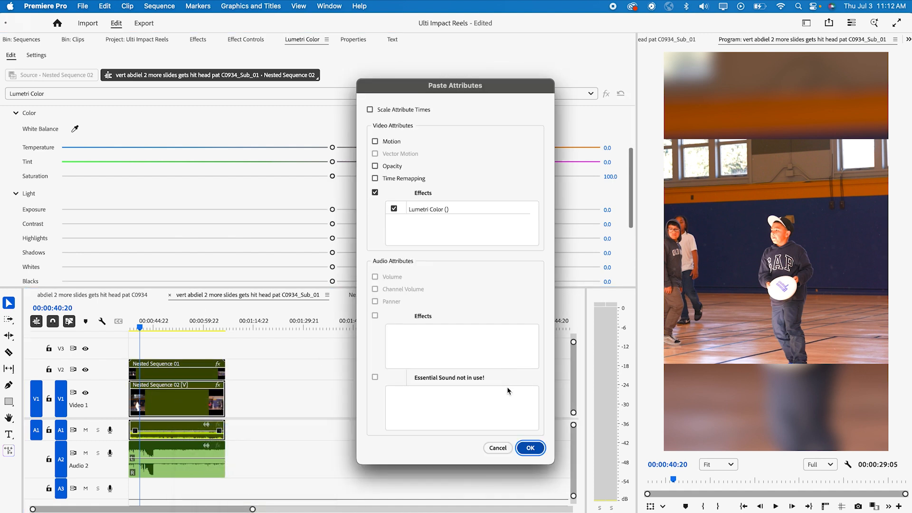
{"action": "left_click", "coordinate": [530, 448]}
{"action": "left_click", "coordinate": [147, 320]}
{"action": "left_click_drag", "start_coordinate": [147, 320], "coordinate": [225, 327]}
{"action": "key", "text": "space"}
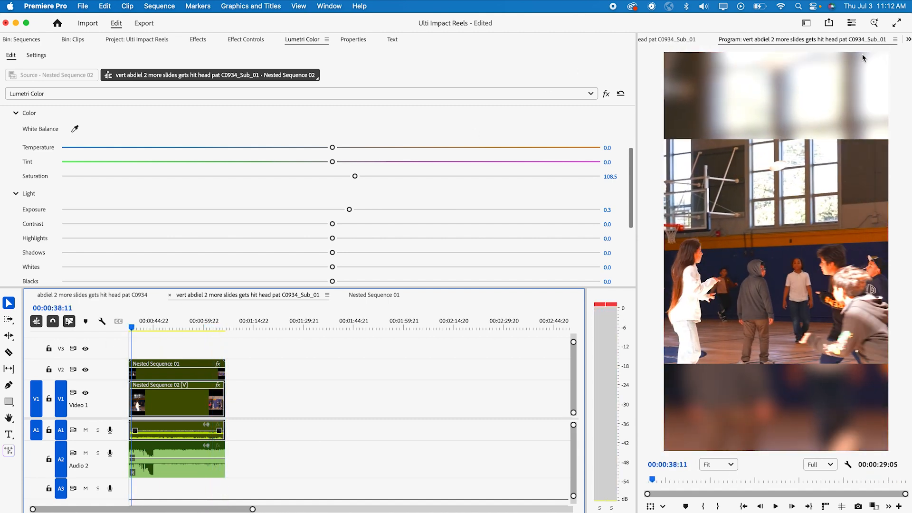
Quick-export the vertical sequence as an MP4 with the Match Source - Adaptive High Bitrate preset.
{"action": "left_click", "coordinate": [828, 23]}
{"action": "left_click", "coordinate": [828, 23]}
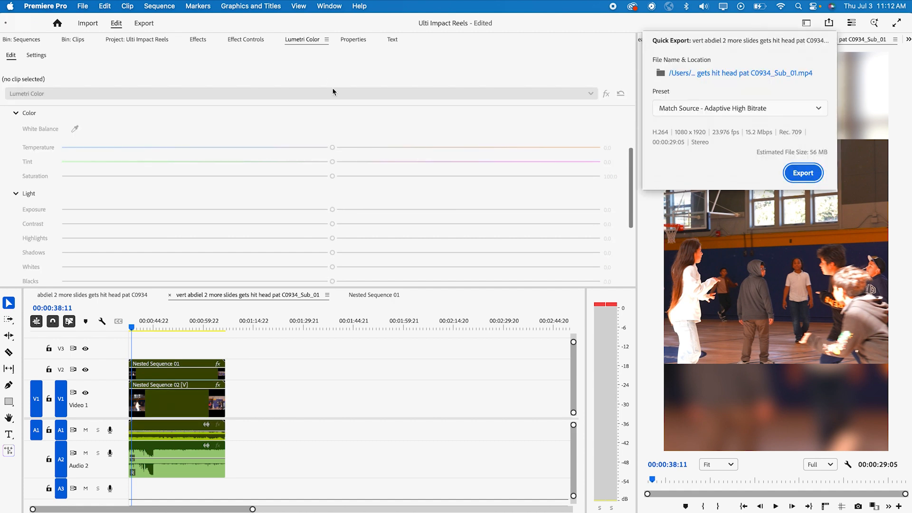
{"action": "left_click", "coordinate": [794, 181]}
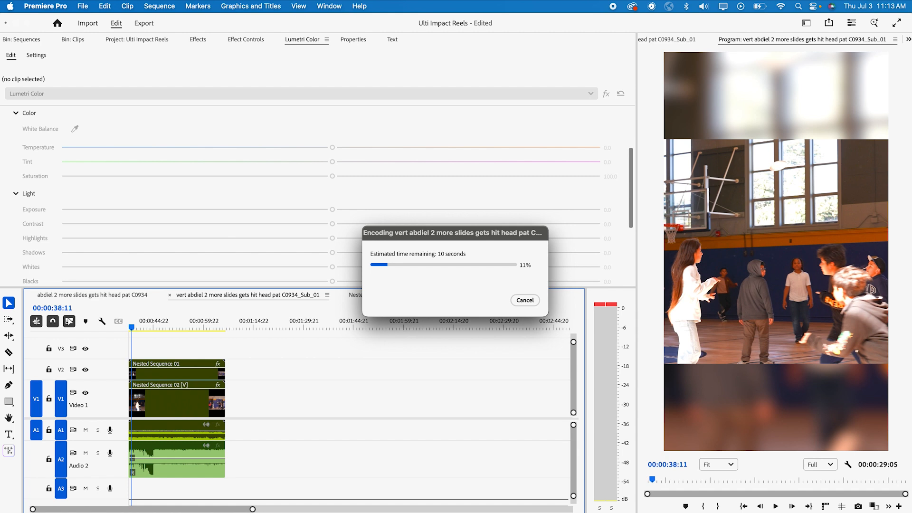
Switch to Finder, preview the newly exported vertical video from the Edits folder with sound, and return to Premiere Pro.
{"action": "key", "text": "super+Tab"}
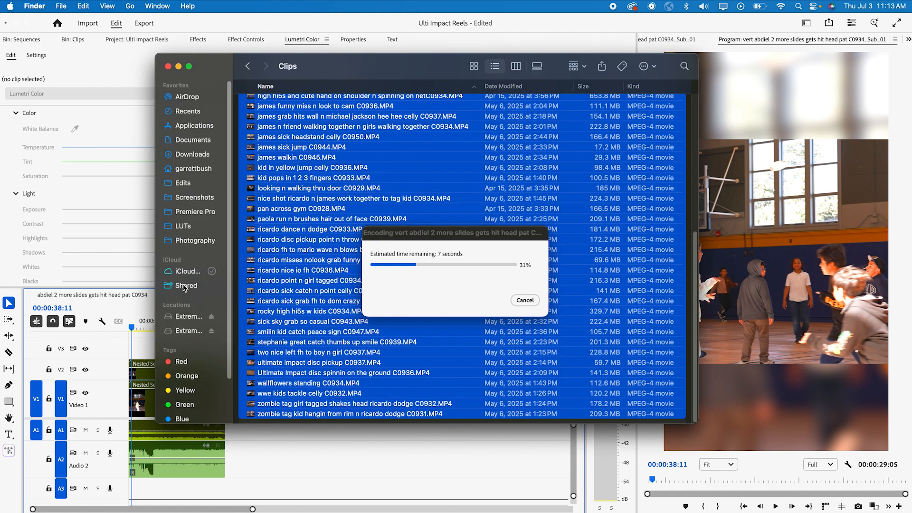
{"action": "left_click", "coordinate": [185, 185]}
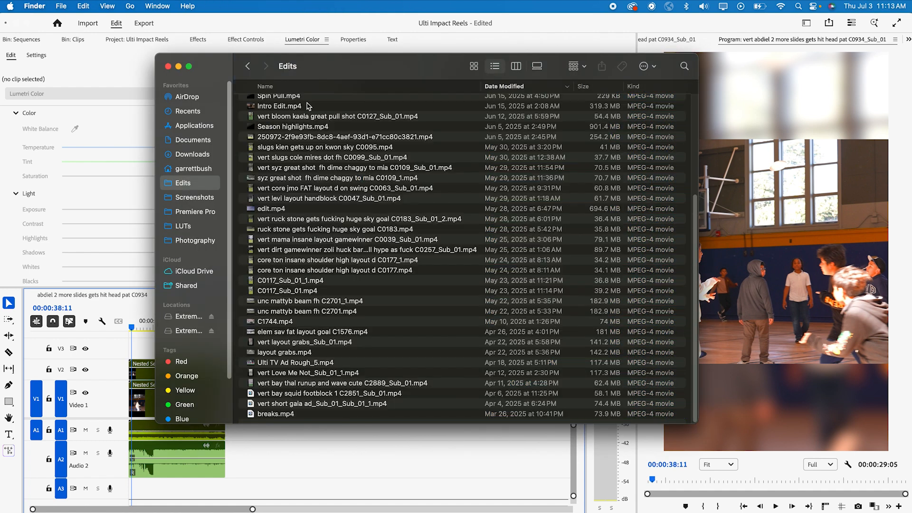
{"action": "left_click", "coordinate": [305, 104]}
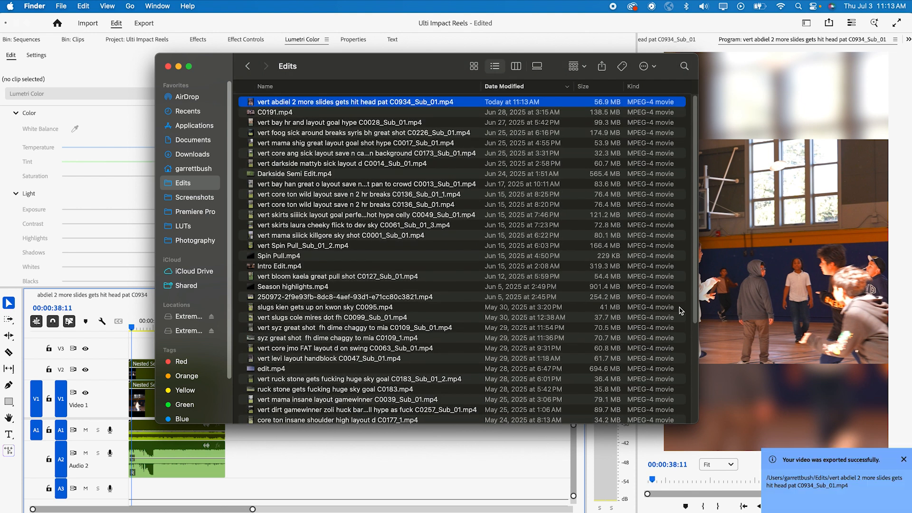
{"action": "key", "text": "space"}
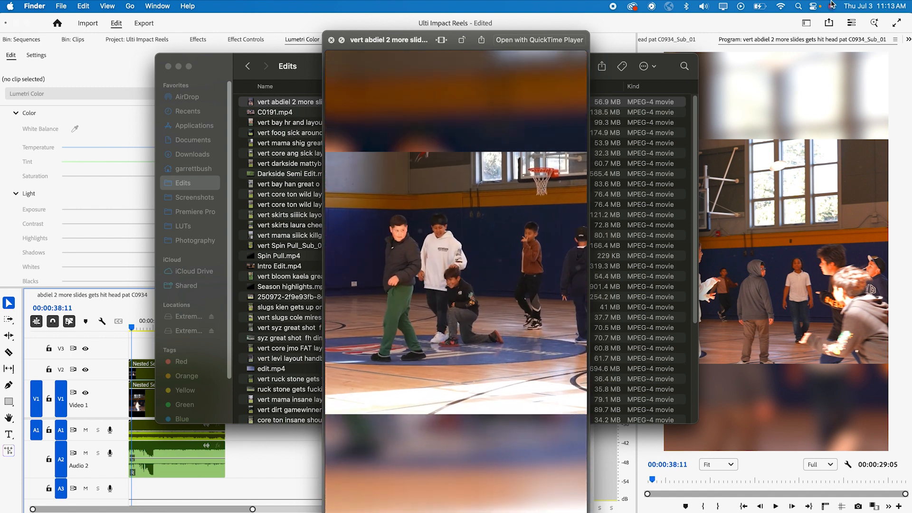
{"action": "left_click", "coordinate": [814, 6]}
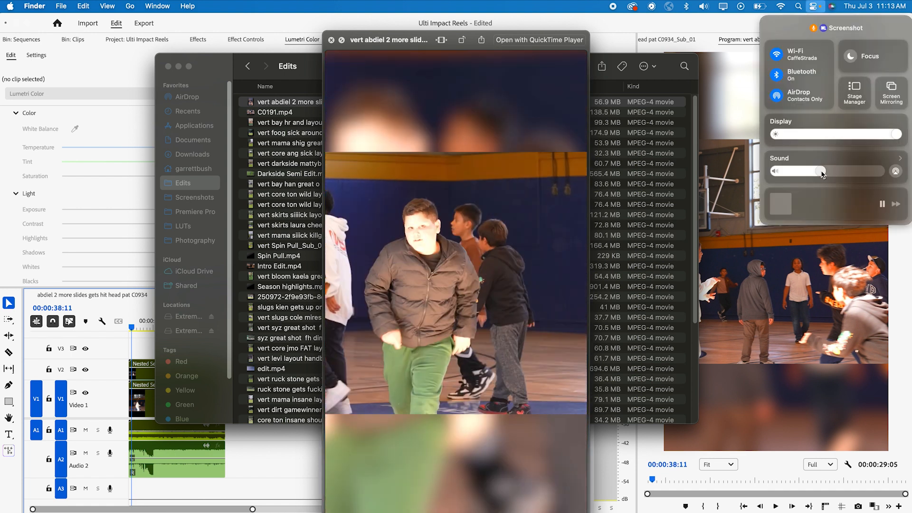
{"action": "left_click", "coordinate": [642, 63]}
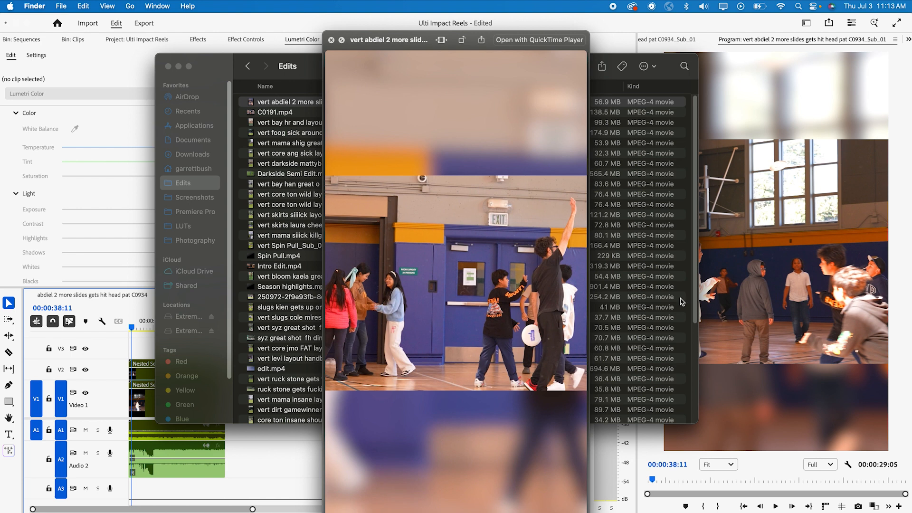
{"action": "key", "text": "space"}
{"action": "left_click", "coordinate": [849, 276]}
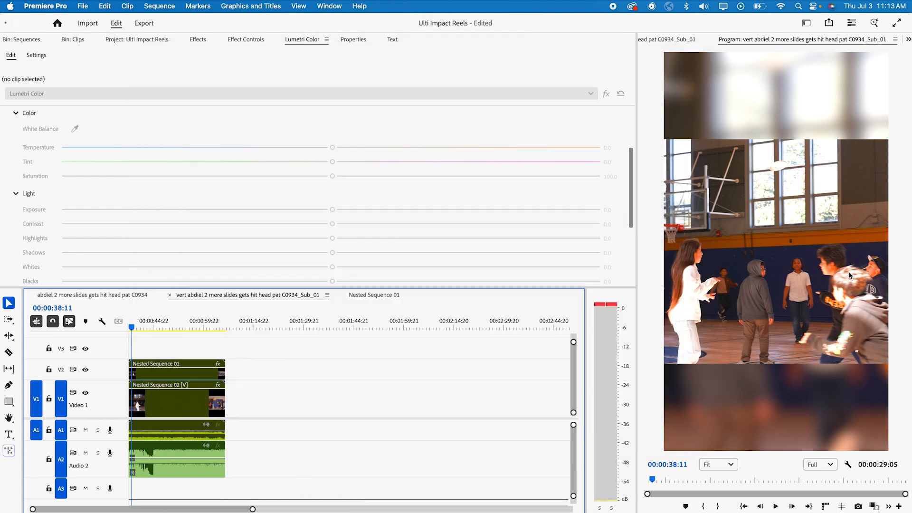